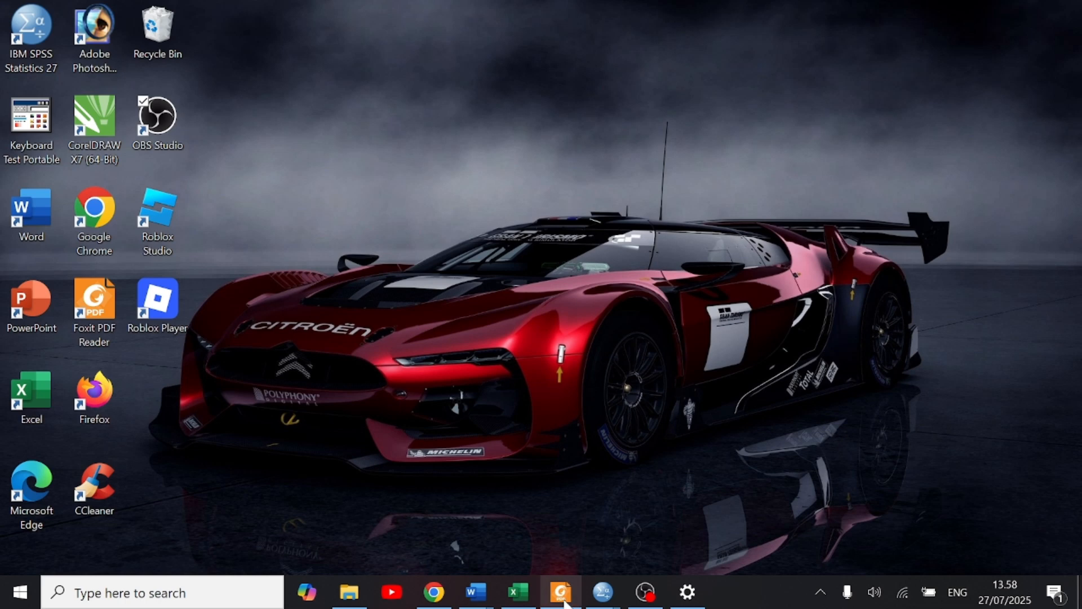
Switch to the statistics module PDF in Foxit PDF Reader and read the Skala Likert page on agreement and preference gradations.
{"action": "left_click", "coordinate": [561, 592]}
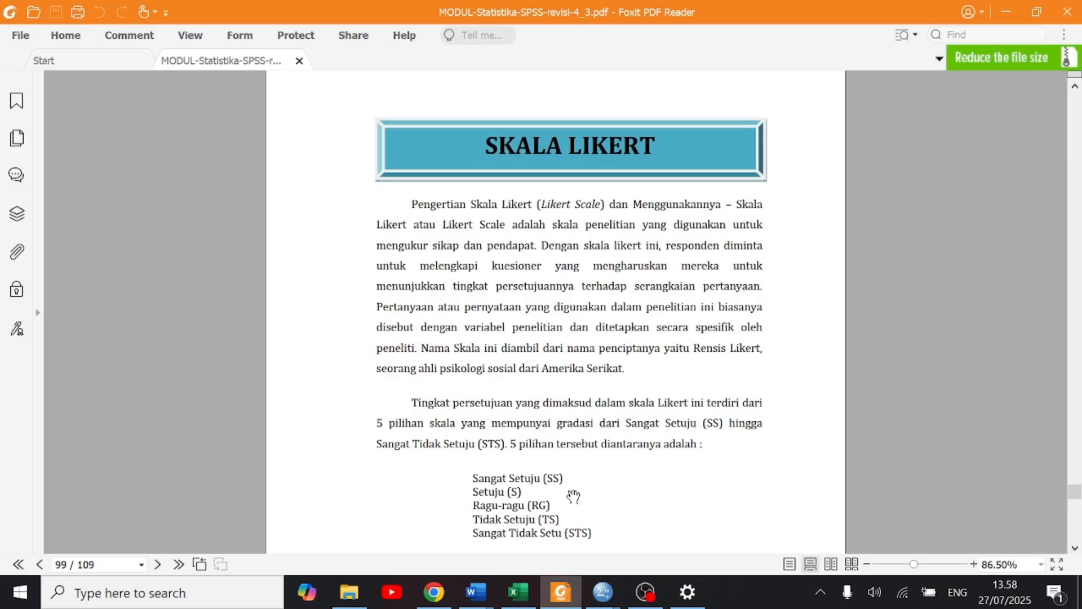
{"action": "mouse_move", "coordinate": [480, 592]}
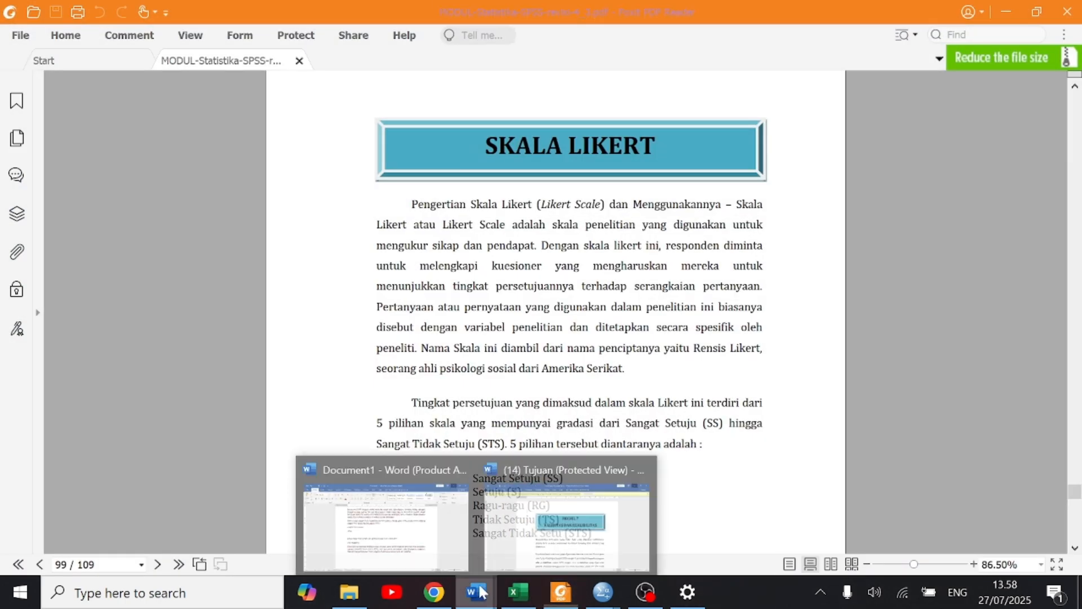
{"action": "left_click", "coordinate": [555, 541]}
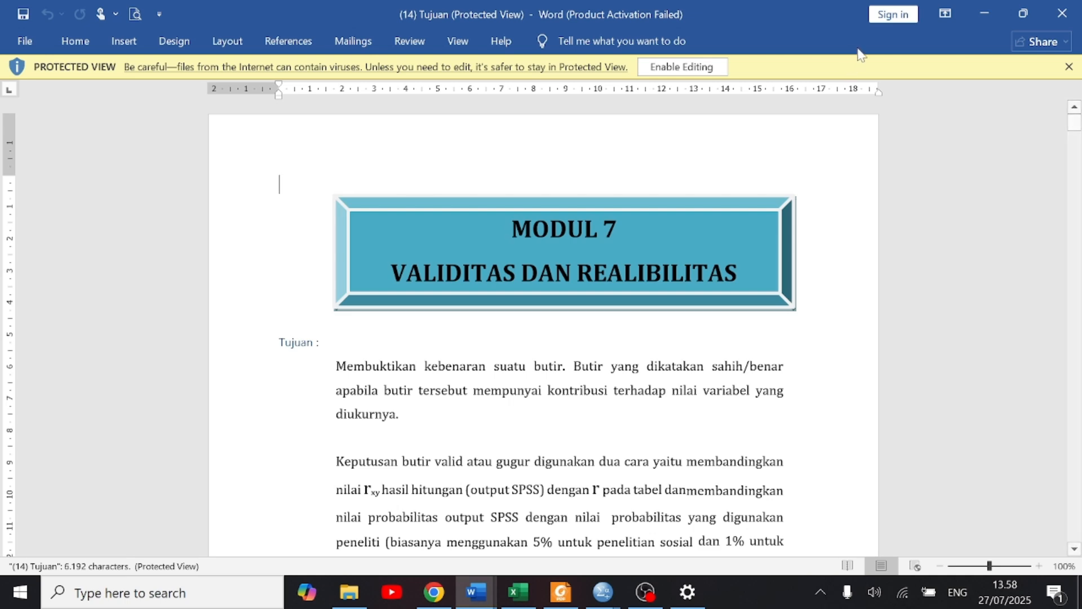
{"action": "left_click", "coordinate": [993, 18]}
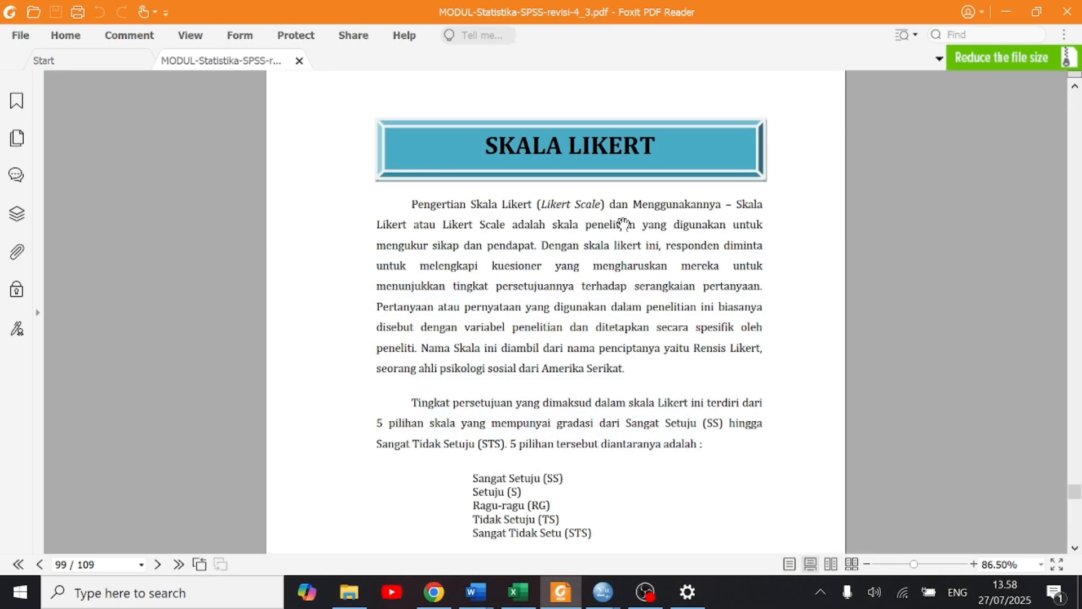
{"action": "scroll", "coordinate": [637, 207], "scroll_direction": "down", "scroll_amount": 1}
{"action": "scroll", "coordinate": [637, 207], "scroll_direction": "down", "scroll_amount": 3}
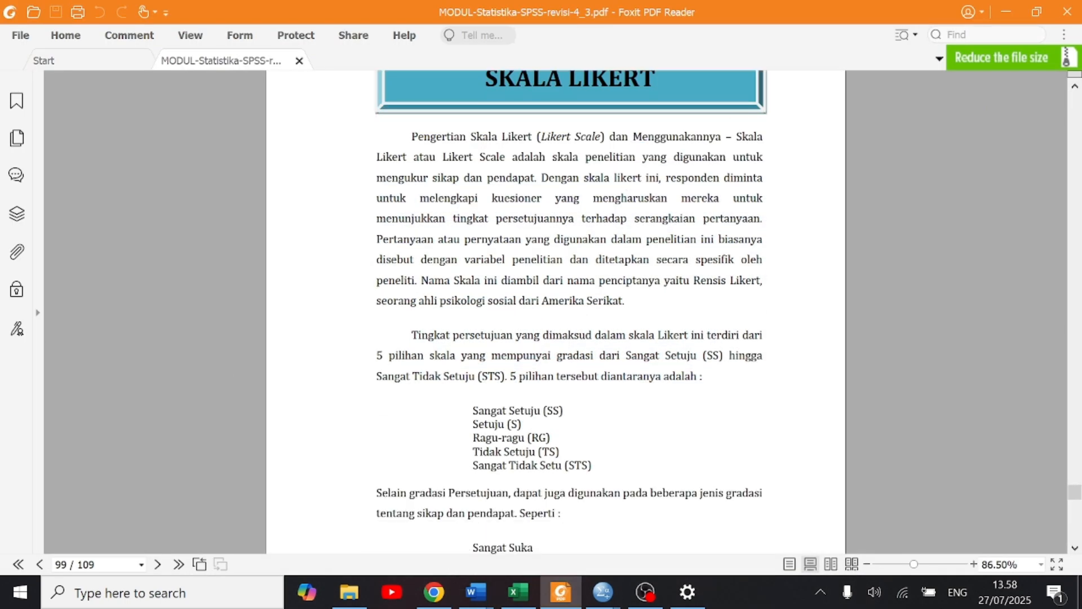
{"action": "scroll", "coordinate": [672, 269], "scroll_direction": "down", "scroll_amount": 1}
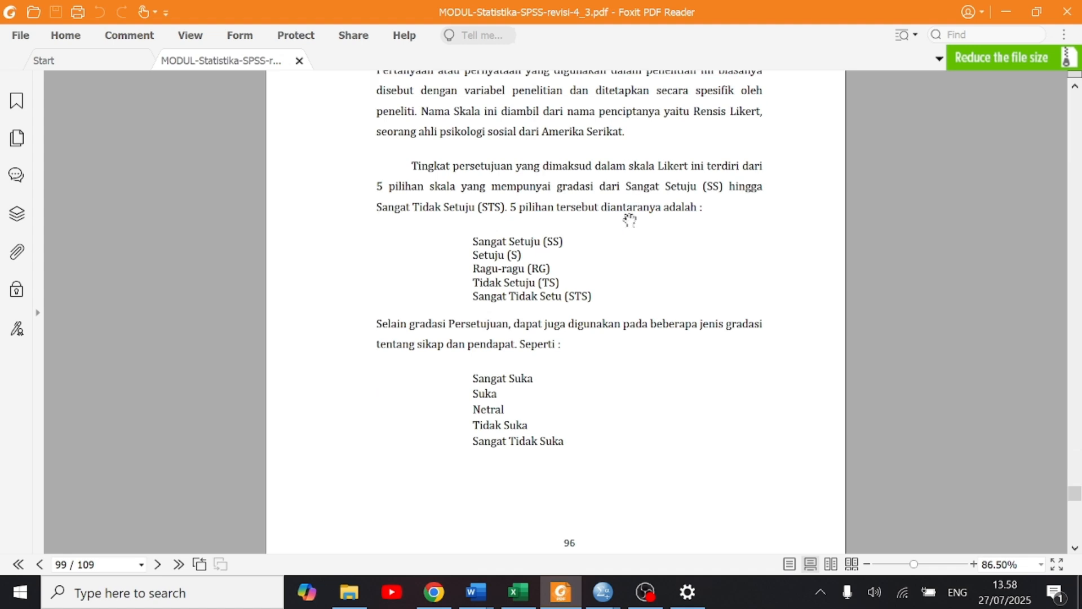
{"action": "scroll", "coordinate": [569, 310], "scroll_direction": "down", "scroll_amount": 1}
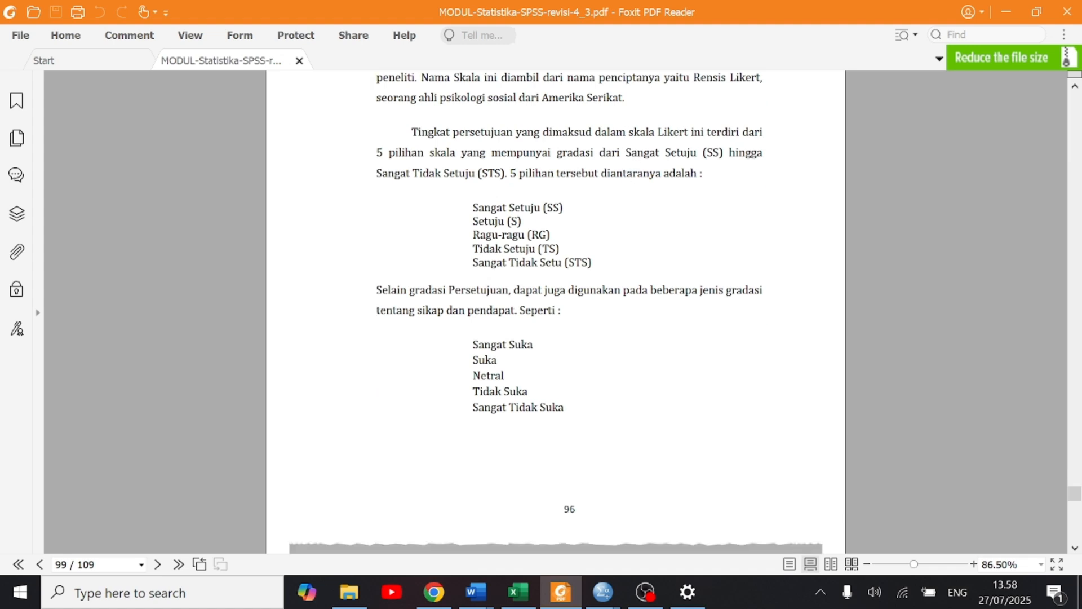
{"action": "scroll", "coordinate": [630, 221], "scroll_direction": "down", "scroll_amount": 1}
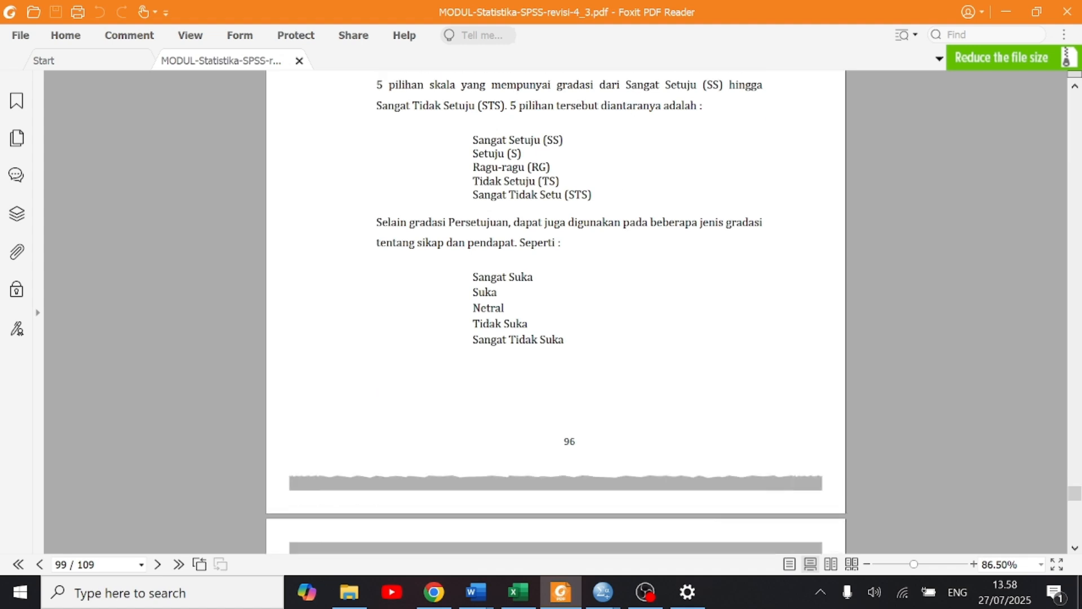
{"action": "scroll", "coordinate": [626, 225], "scroll_direction": "down", "scroll_amount": 2}
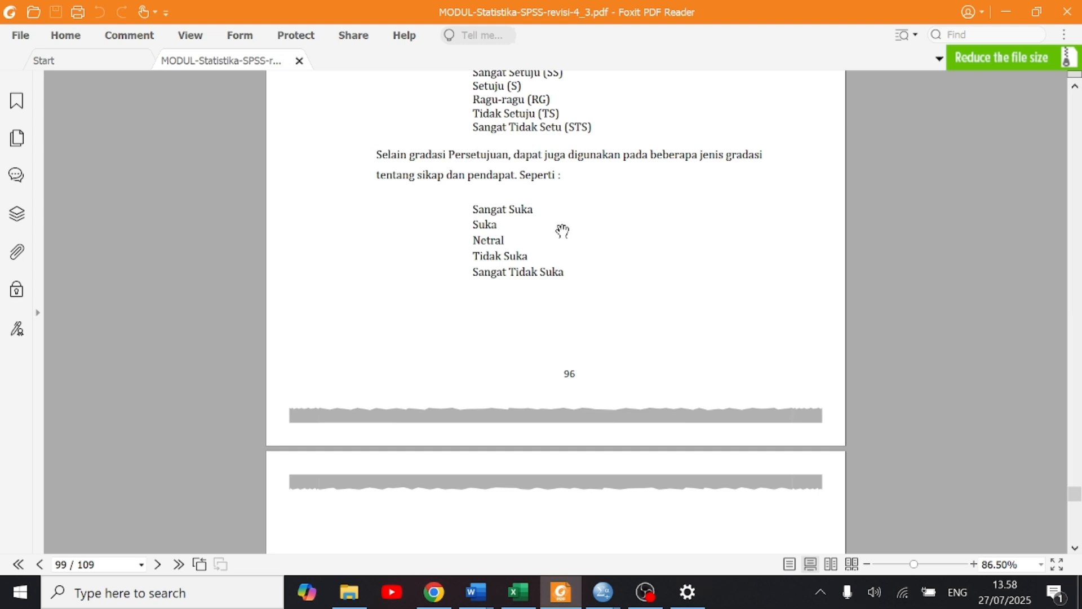
{"action": "scroll", "coordinate": [569, 264], "scroll_direction": "down", "scroll_amount": 2}
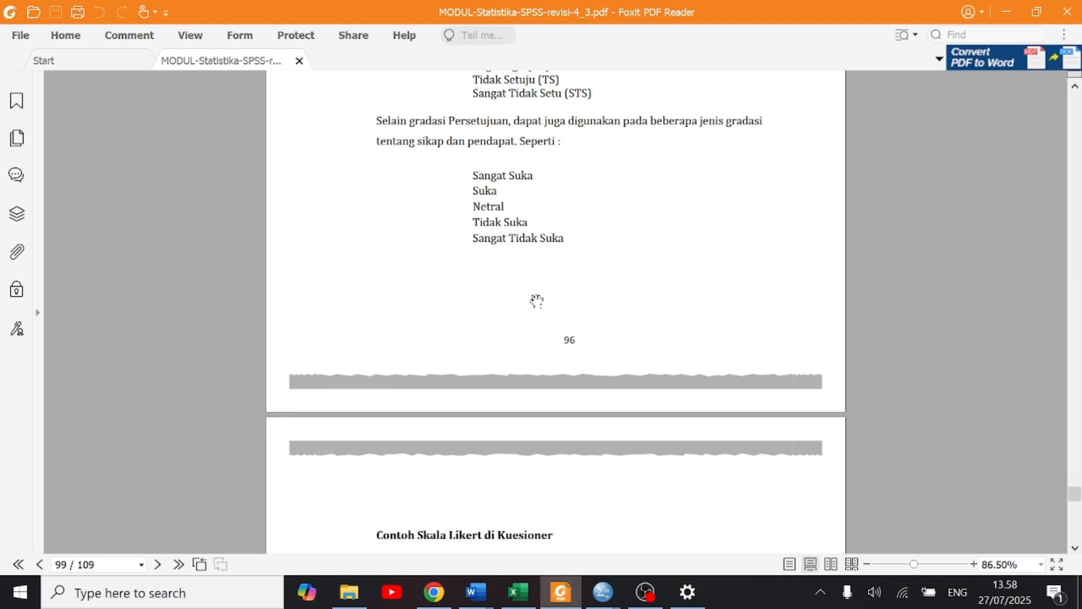
Examine the sample Likert questionnaire and the score weights given to each answer option in the PDF module.
{"action": "scroll", "coordinate": [539, 303], "scroll_direction": "down", "scroll_amount": 6}
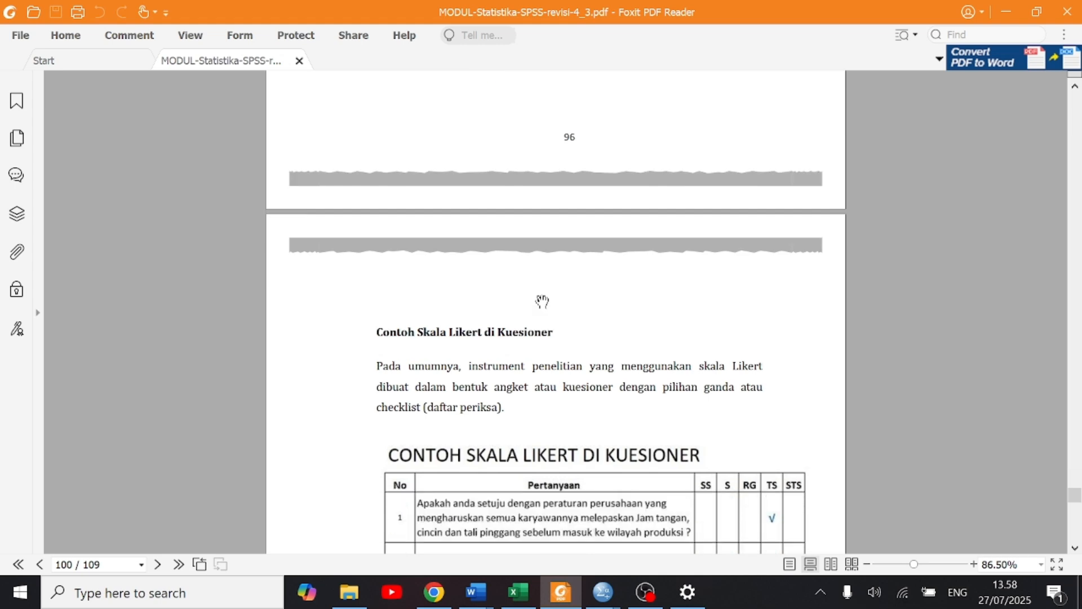
{"action": "scroll", "coordinate": [543, 301], "scroll_direction": "down", "scroll_amount": 4}
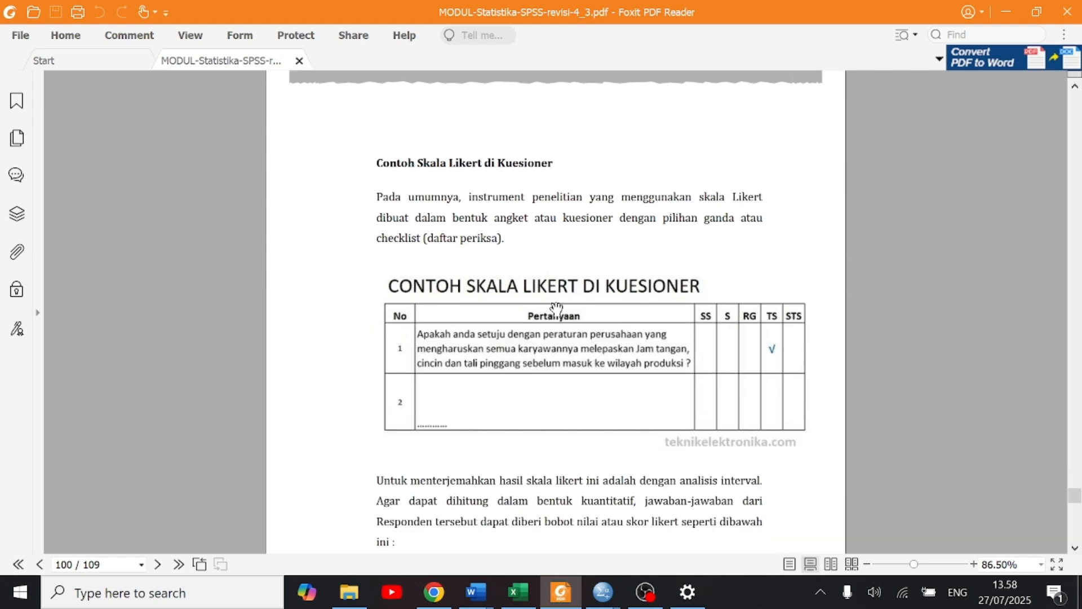
{"action": "scroll", "coordinate": [565, 305], "scroll_direction": "down", "scroll_amount": 2}
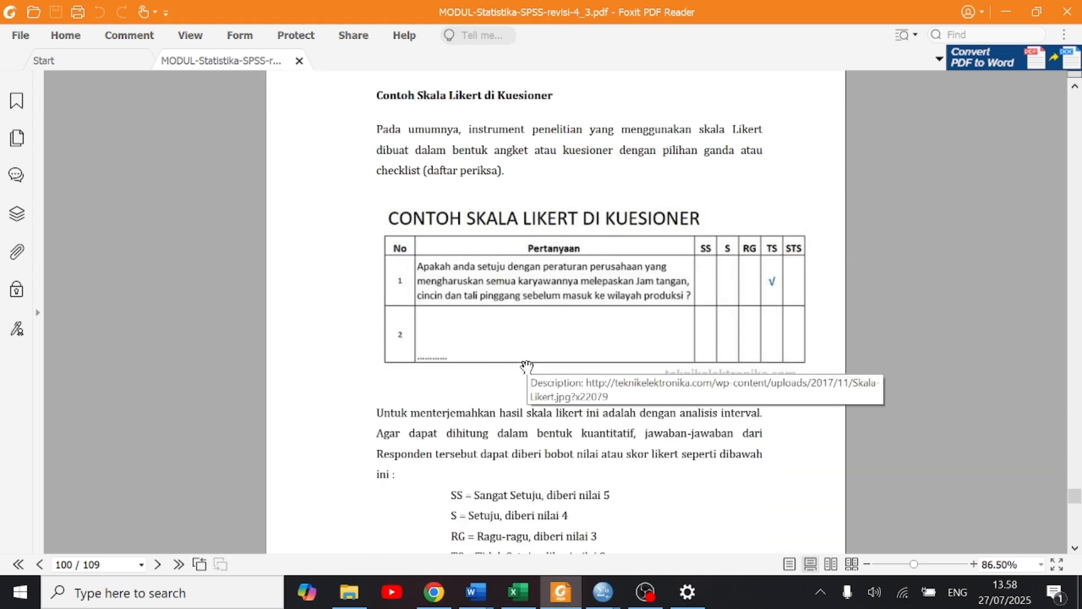
{"action": "scroll", "coordinate": [530, 363], "scroll_direction": "down", "scroll_amount": 1}
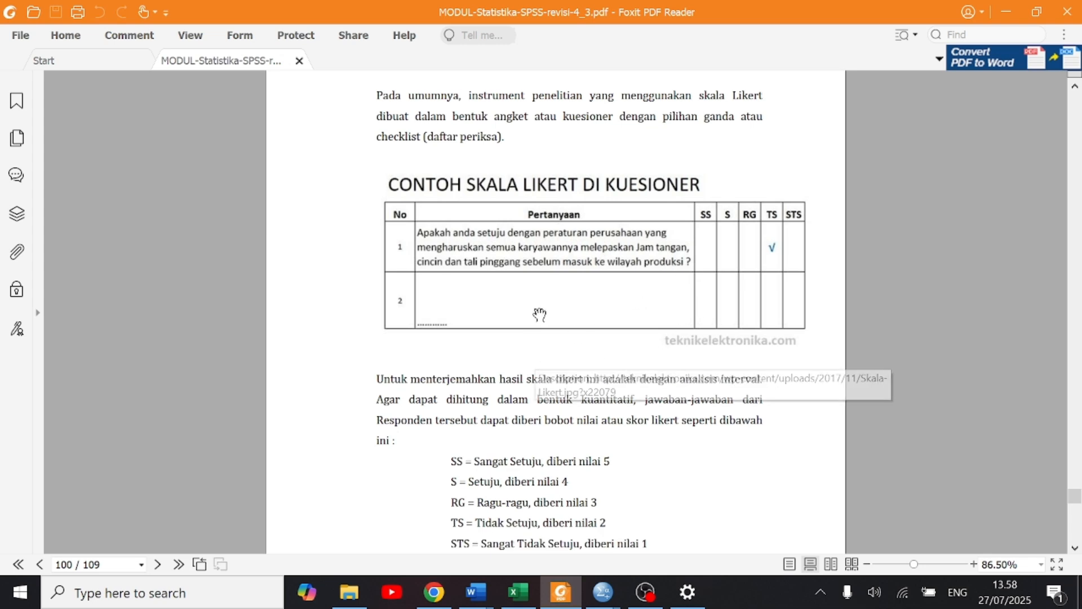
{"action": "scroll", "coordinate": [538, 372], "scroll_direction": "down", "scroll_amount": 2}
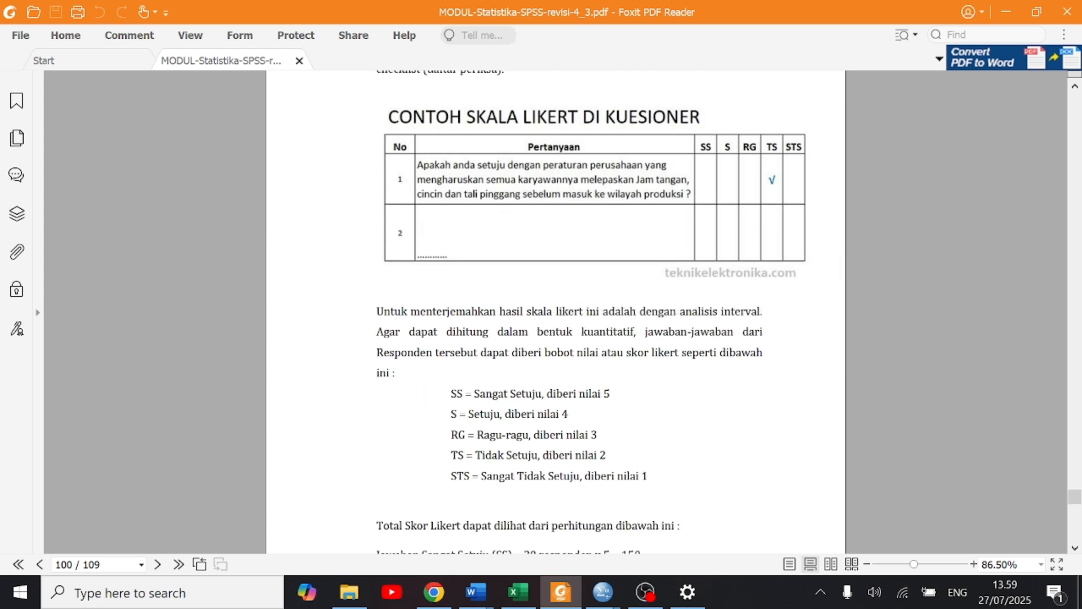
{"action": "scroll", "coordinate": [624, 366], "scroll_direction": "down", "scroll_amount": 1}
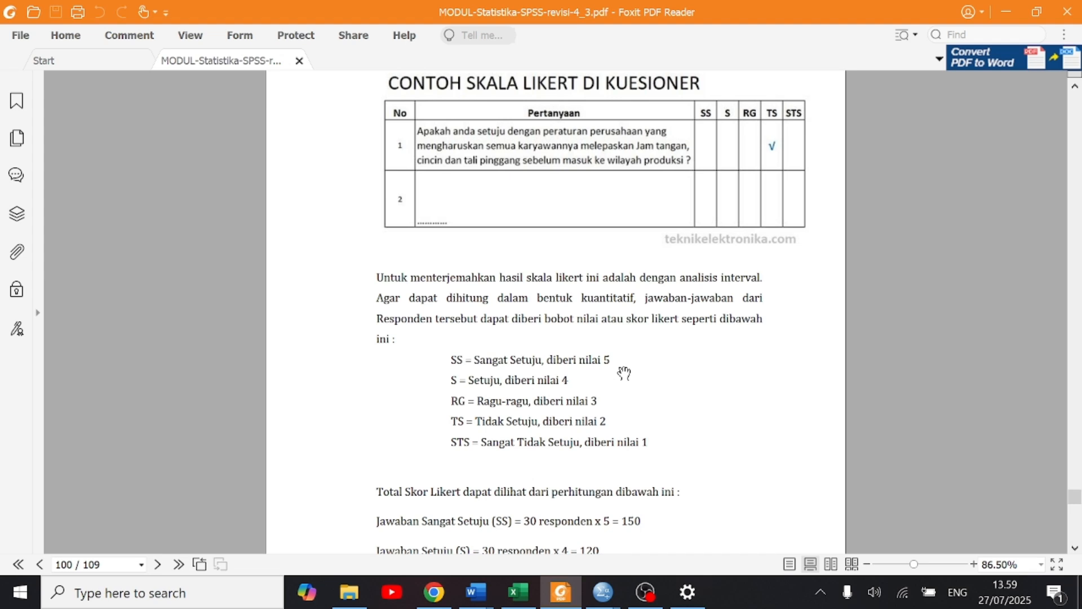
{"action": "scroll", "coordinate": [624, 373], "scroll_direction": "up", "scroll_amount": 2}
{"action": "scroll", "coordinate": [624, 369], "scroll_direction": "up", "scroll_amount": 2}
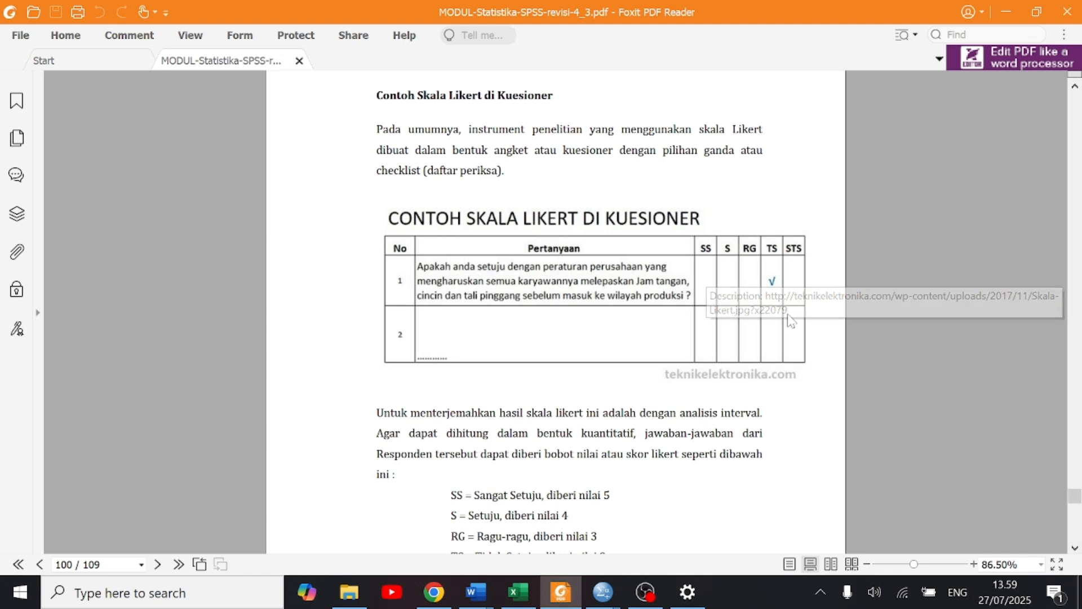
{"action": "scroll", "coordinate": [619, 337], "scroll_direction": "up", "scroll_amount": 1}
{"action": "scroll", "coordinate": [619, 337], "scroll_direction": "down", "scroll_amount": 3}
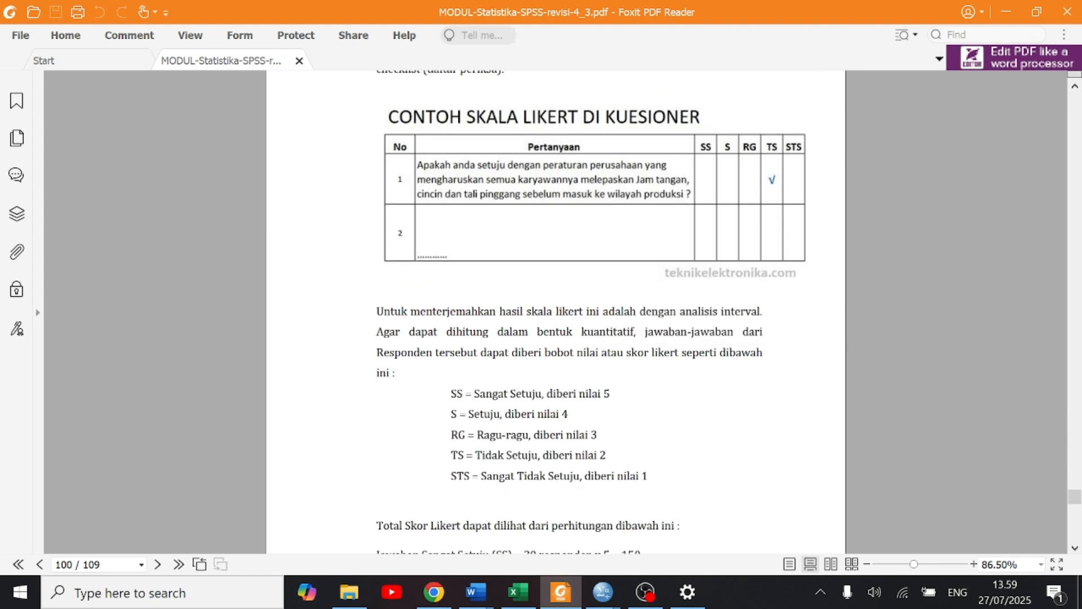
Leave the PDF and switch to the Kuesioner Dampak Media Sosial workbook in Excel.
{"action": "left_click", "coordinate": [1067, 11]}
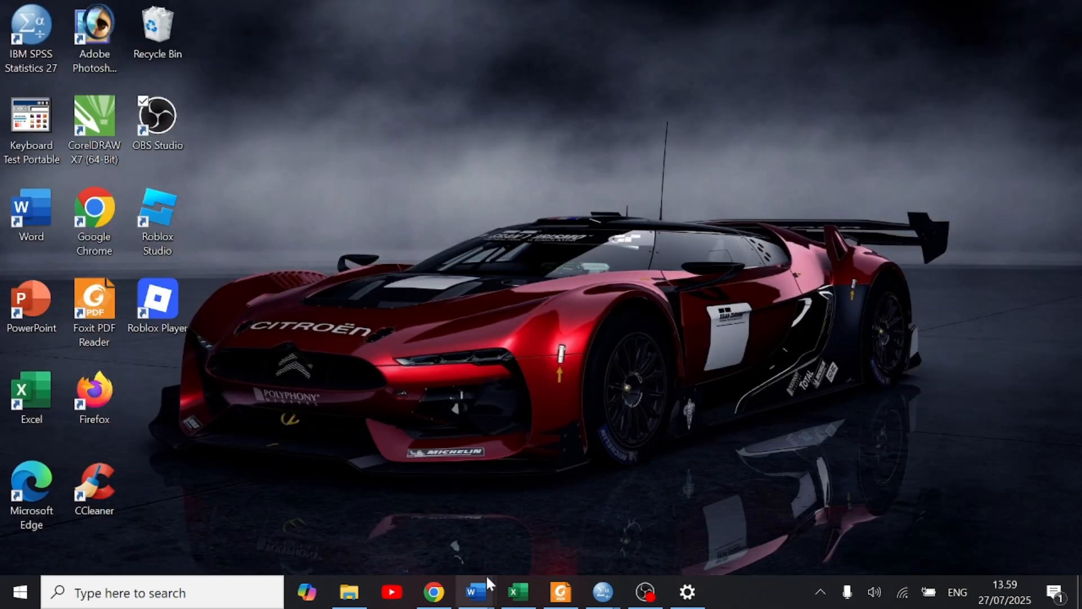
{"action": "left_click", "coordinate": [442, 602]}
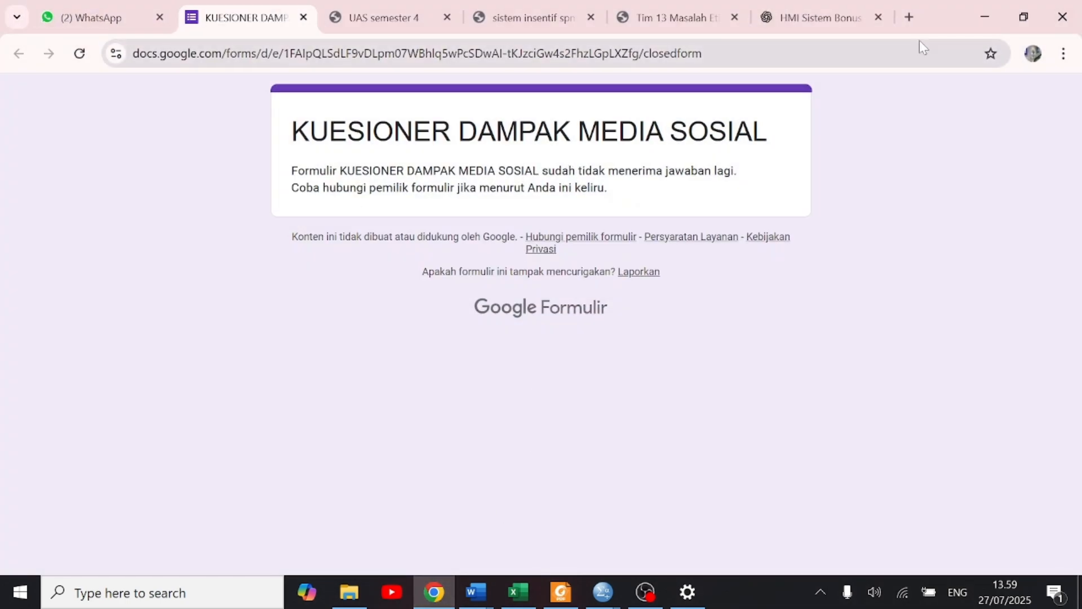
{"action": "left_click", "coordinate": [992, 16]}
{"action": "left_click", "coordinate": [521, 598]}
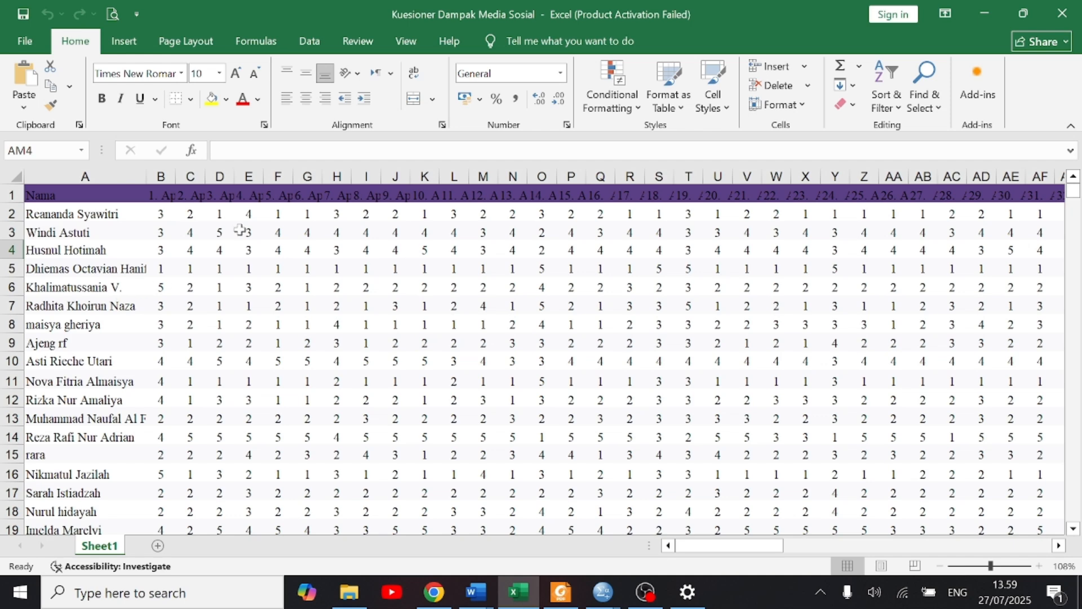
Review the respondents' names, their answers to all questionnaire items and the TOTAL column on Sheet1.
{"action": "scroll", "coordinate": [220, 248], "scroll_direction": "down", "scroll_amount": 8}
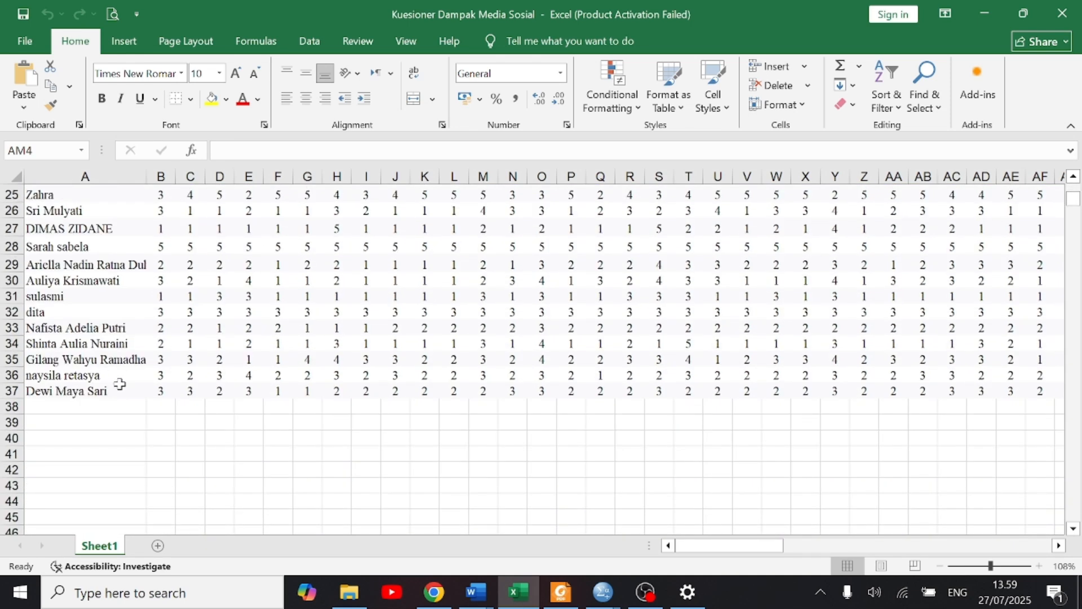
{"action": "scroll", "coordinate": [115, 389], "scroll_direction": "up", "scroll_amount": 8}
{"action": "left_click_drag", "start_coordinate": [762, 549], "coordinate": [805, 549]}
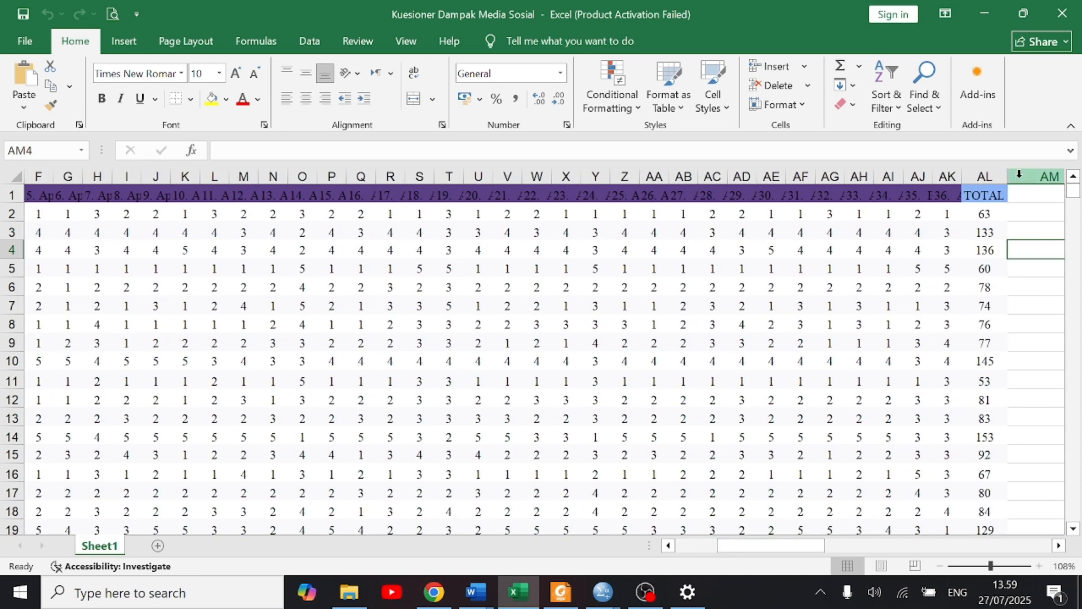
{"action": "scroll", "coordinate": [985, 260], "scroll_direction": "down", "scroll_amount": 1}
{"action": "scroll", "coordinate": [984, 256], "scroll_direction": "up", "scroll_amount": 1}
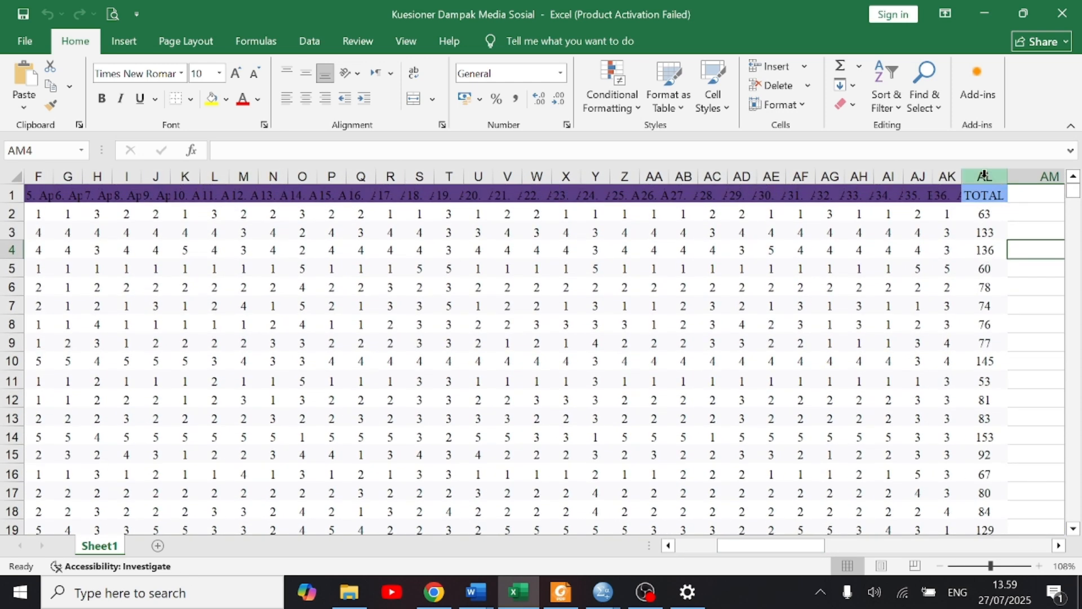
{"action": "left_click", "coordinate": [984, 176]}
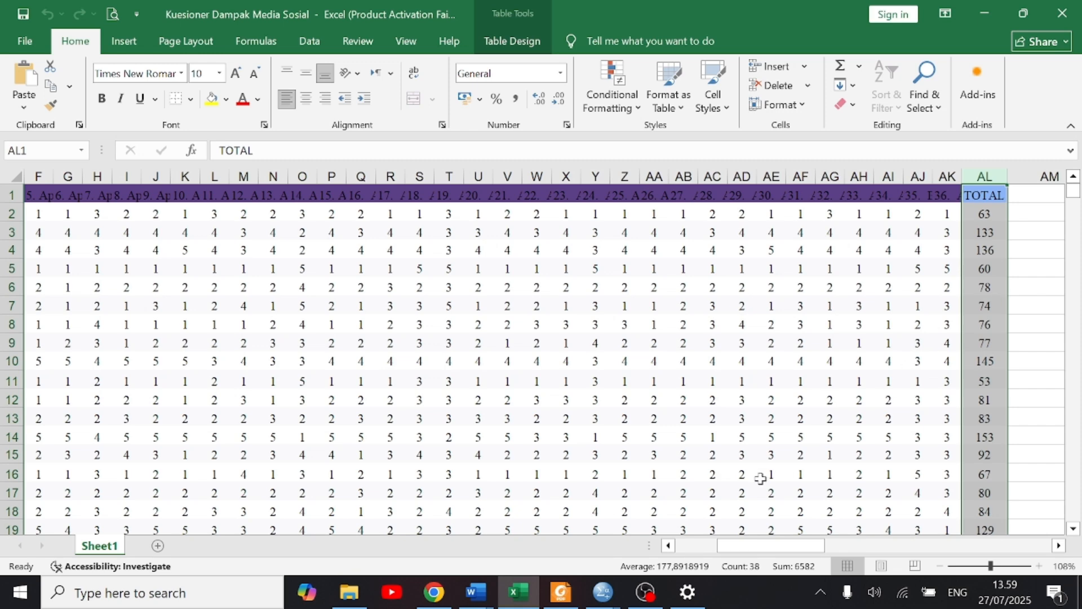
{"action": "left_click_drag", "start_coordinate": [786, 546], "coordinate": [745, 545]}
{"action": "scroll", "coordinate": [434, 236], "scroll_direction": "down", "scroll_amount": 2}
{"action": "scroll", "coordinate": [431, 235], "scroll_direction": "up", "scroll_amount": 2}
{"action": "left_click", "coordinate": [99, 285]}
{"action": "left_click", "coordinate": [95, 230]}
{"action": "scroll", "coordinate": [236, 306], "scroll_direction": "down", "scroll_amount": 6}
{"action": "scroll", "coordinate": [243, 305], "scroll_direction": "down", "scroll_amount": 5}
{"action": "scroll", "coordinate": [251, 304], "scroll_direction": "up", "scroll_amount": 11}
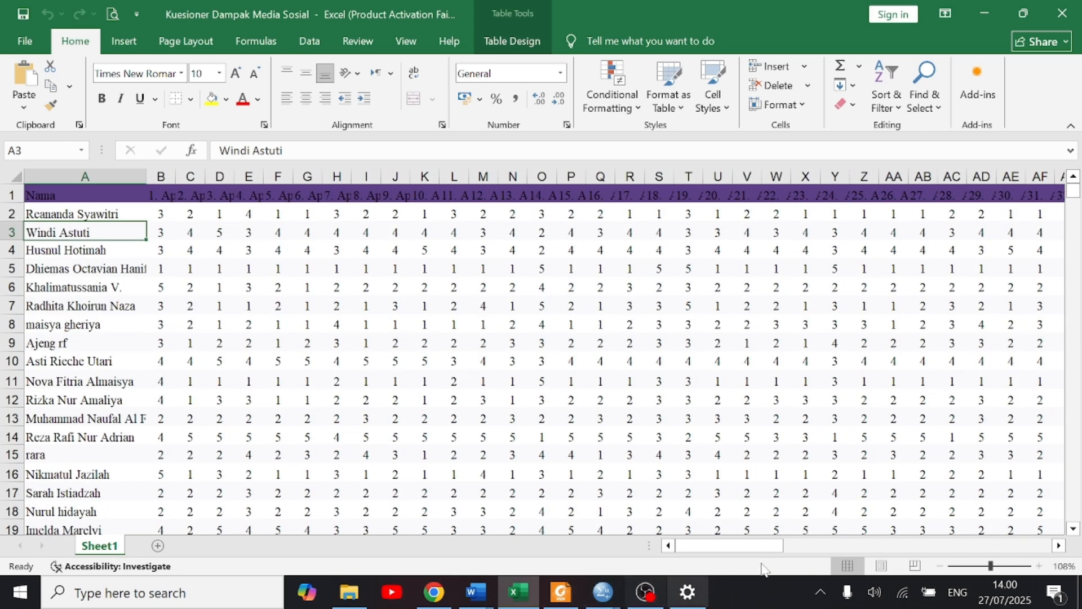
Examine the SKALA LIKERT formulas, the Skala Interval table and the empty scoring tables beside the response data.
{"action": "left_click_drag", "start_coordinate": [761, 553], "coordinate": [1000, 539]}
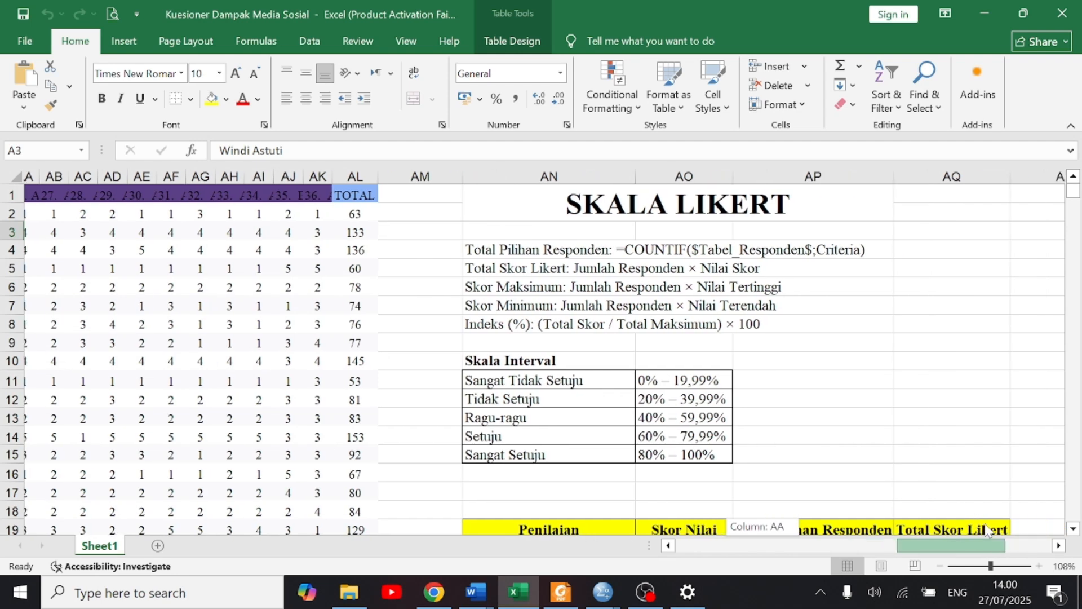
{"action": "scroll", "coordinate": [911, 422], "scroll_direction": "down", "scroll_amount": 1}
{"action": "scroll", "coordinate": [912, 422], "scroll_direction": "down", "scroll_amount": 3}
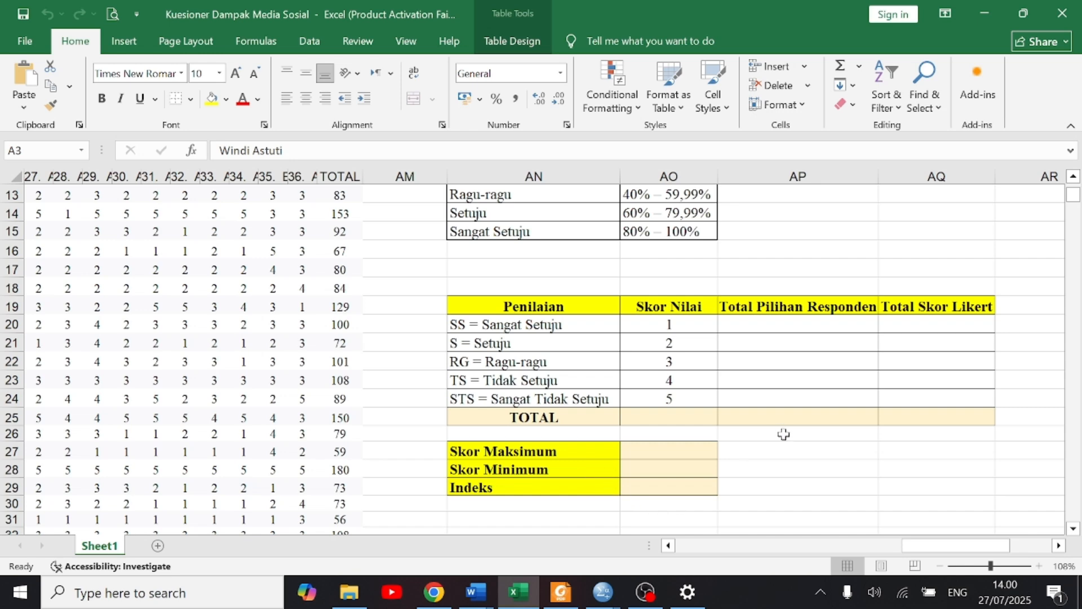
{"action": "scroll", "coordinate": [783, 431], "scroll_direction": "up", "scroll_amount": 3}
{"action": "scroll", "coordinate": [778, 404], "scroll_direction": "down", "scroll_amount": 1}
{"action": "scroll", "coordinate": [777, 402], "scroll_direction": "down", "scroll_amount": 1}
{"action": "scroll", "coordinate": [778, 404], "scroll_direction": "up", "scroll_amount": 3}
{"action": "scroll", "coordinate": [778, 403], "scroll_direction": "down", "scroll_amount": 2}
{"action": "scroll", "coordinate": [781, 405], "scroll_direction": "up", "scroll_amount": 2}
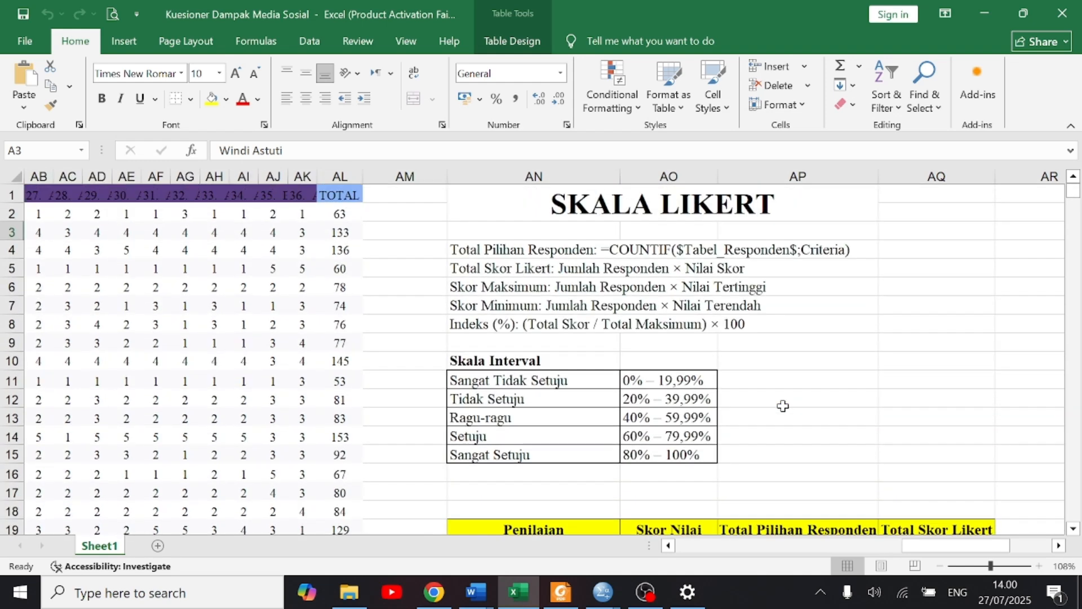
{"action": "scroll", "coordinate": [786, 404], "scroll_direction": "down", "scroll_amount": 3}
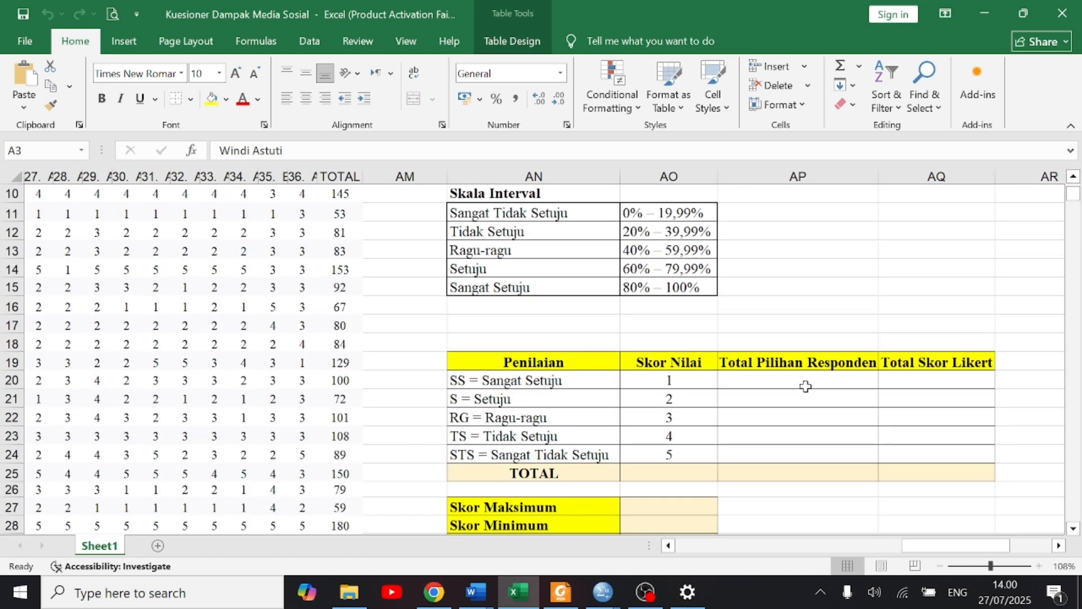
Start a COUNTIF formula in the Sangat Setuju row's Total Pilihan Responden cell (AP20) and open its function arguments.
{"action": "left_click_drag", "start_coordinate": [942, 551], "coordinate": [985, 565]}
{"action": "scroll", "coordinate": [795, 430], "scroll_direction": "up", "scroll_amount": 3}
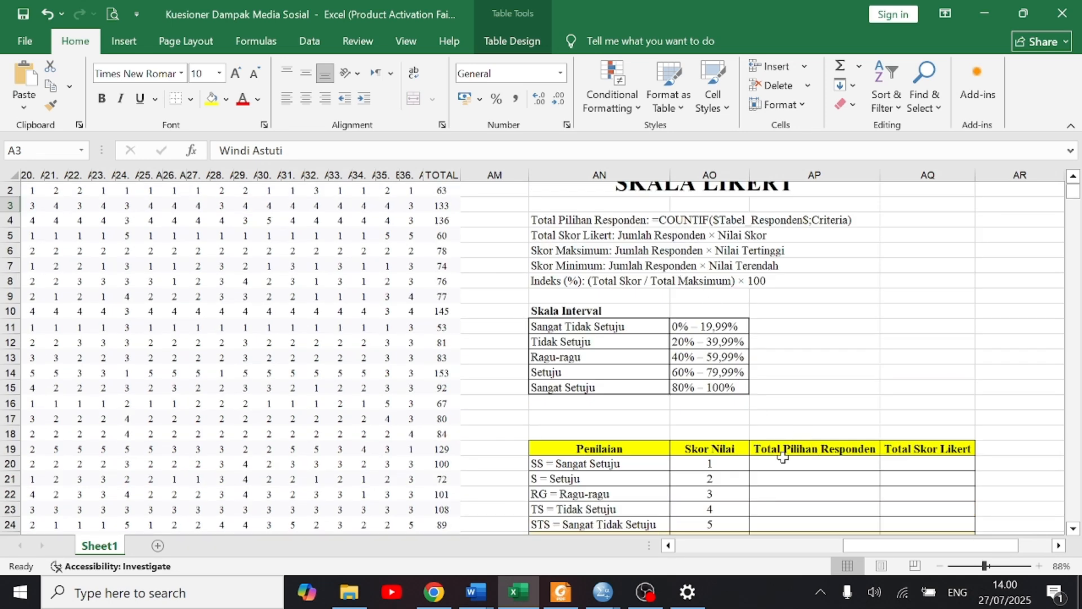
{"action": "left_click", "coordinate": [823, 462]}
{"action": "type", "text": "="}
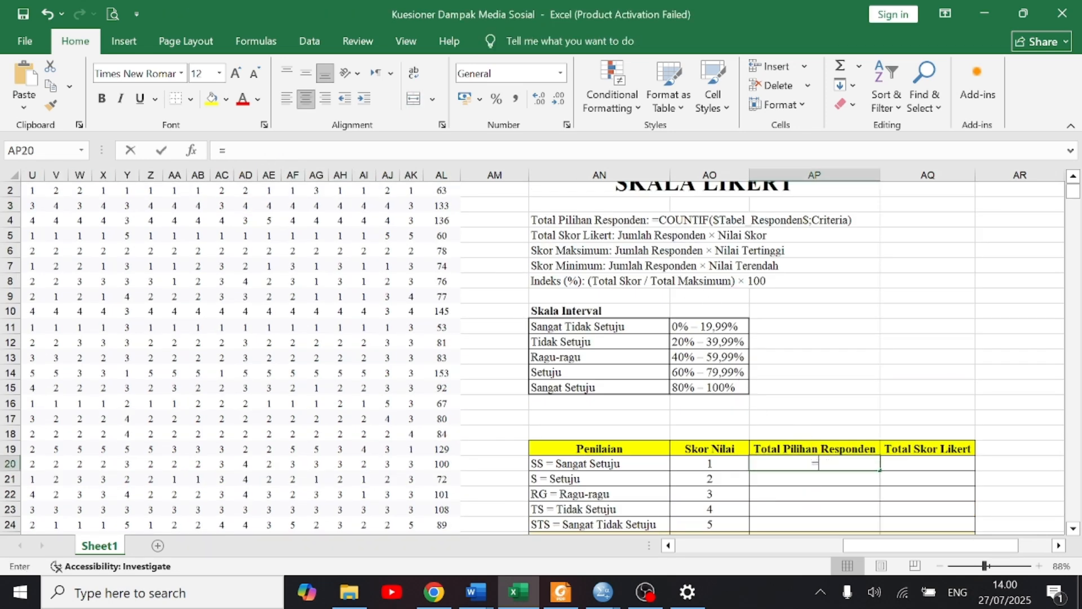
{"action": "type", "text": "COUNTIF"}
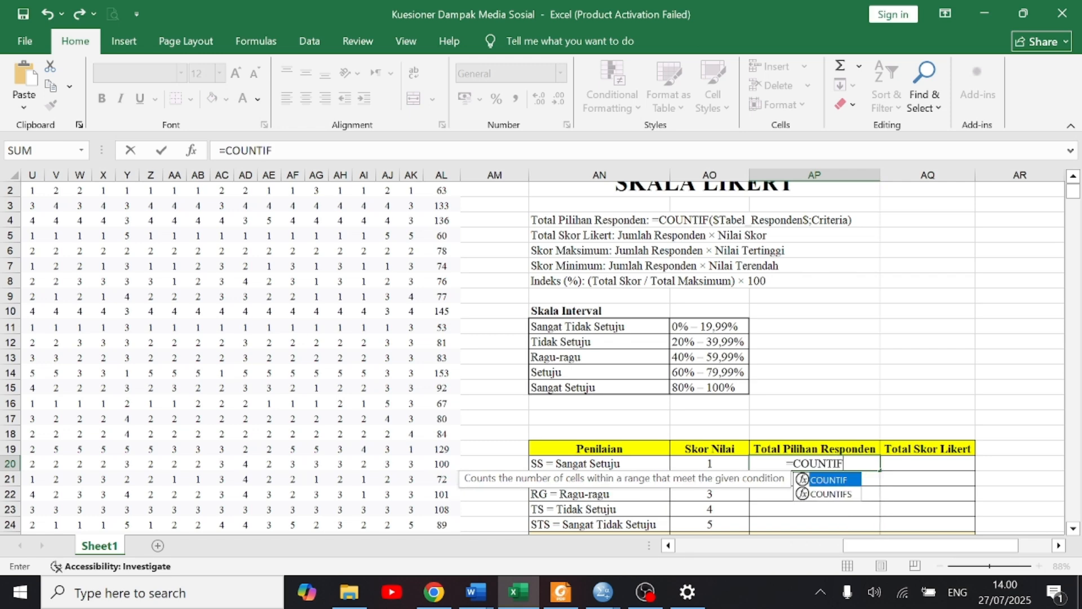
{"action": "type", "text": "("}
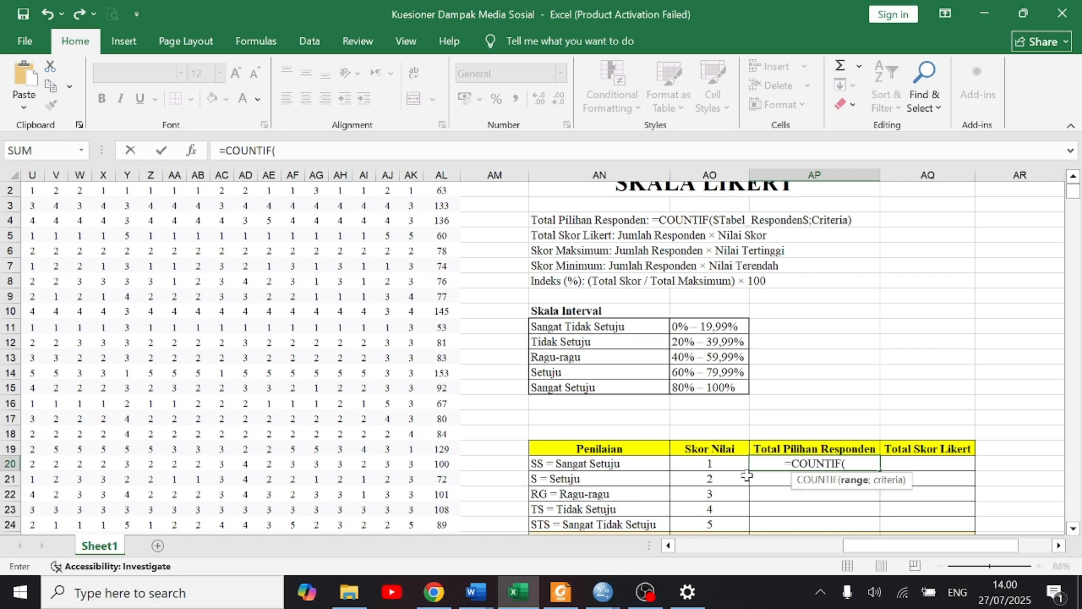
{"action": "left_click", "coordinate": [192, 151]}
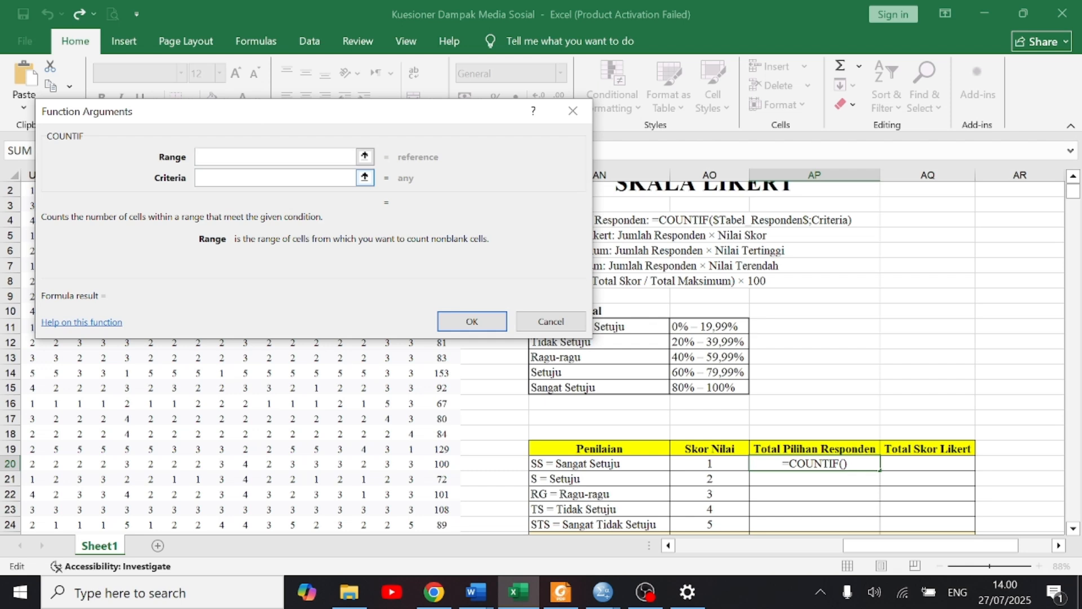
Set the COUNTIF range to the name Table_Responden and the criteria to AO20, and complete the formula in AP20.
{"action": "key", "text": "F3"}
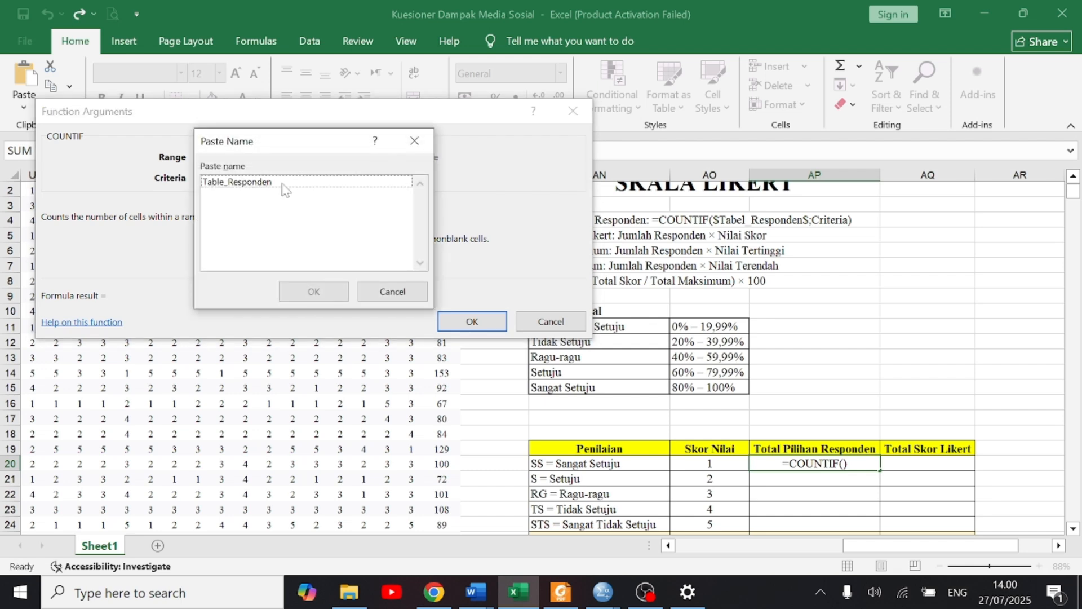
{"action": "left_click", "coordinate": [288, 191]}
{"action": "left_click", "coordinate": [311, 291]}
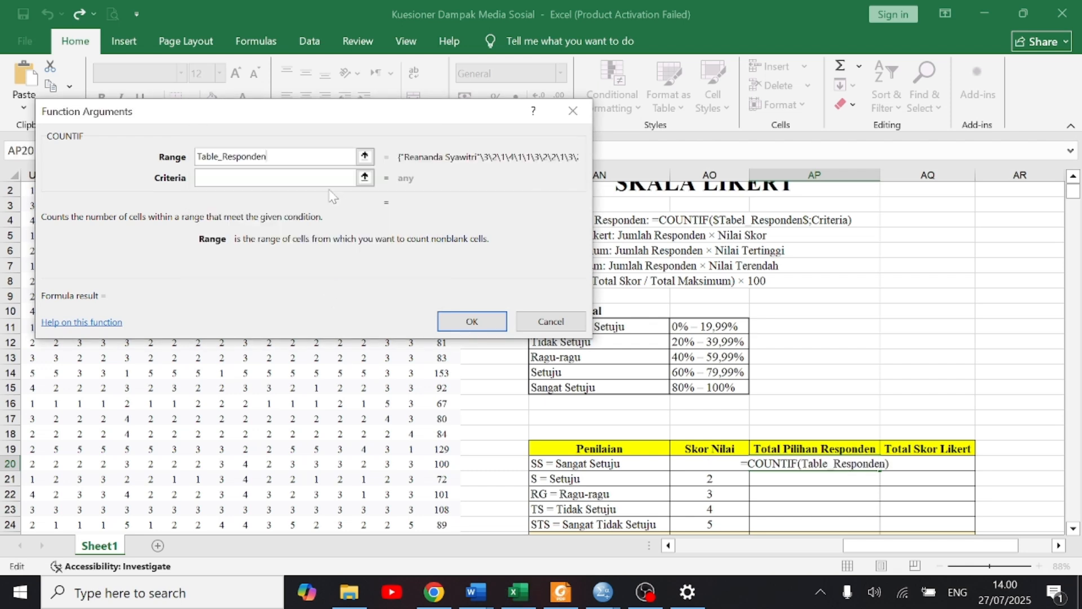
{"action": "key", "text": "Tab"}
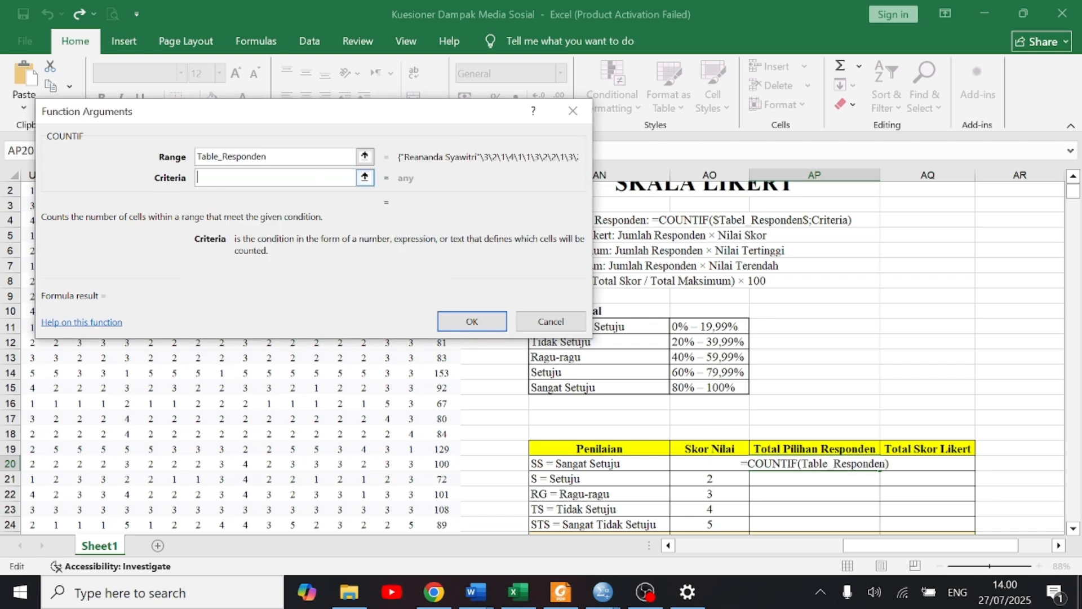
{"action": "left_click", "coordinate": [710, 465]}
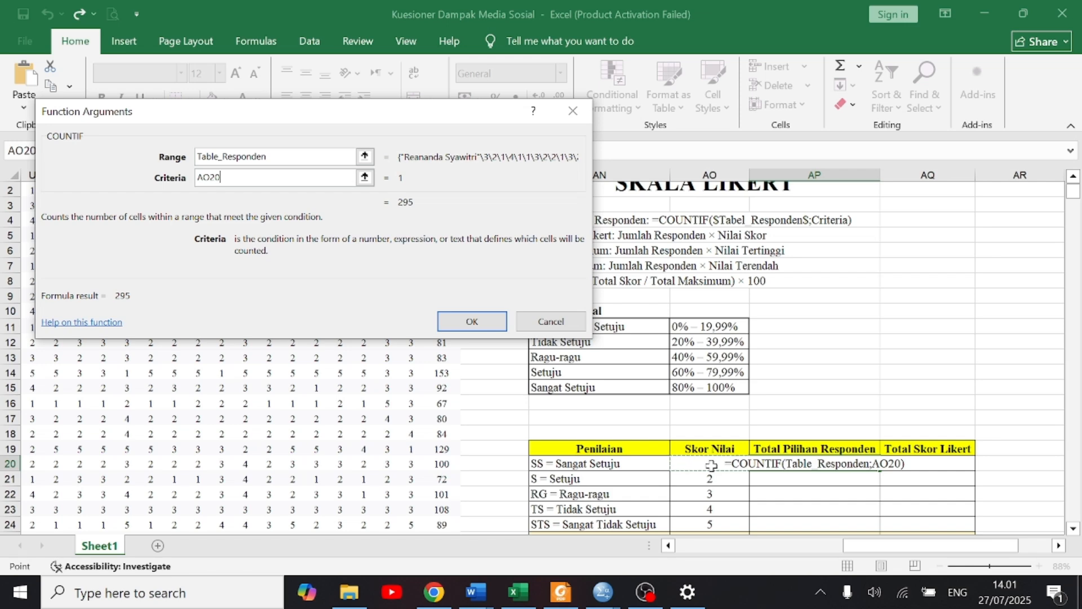
{"action": "left_click", "coordinate": [473, 320]}
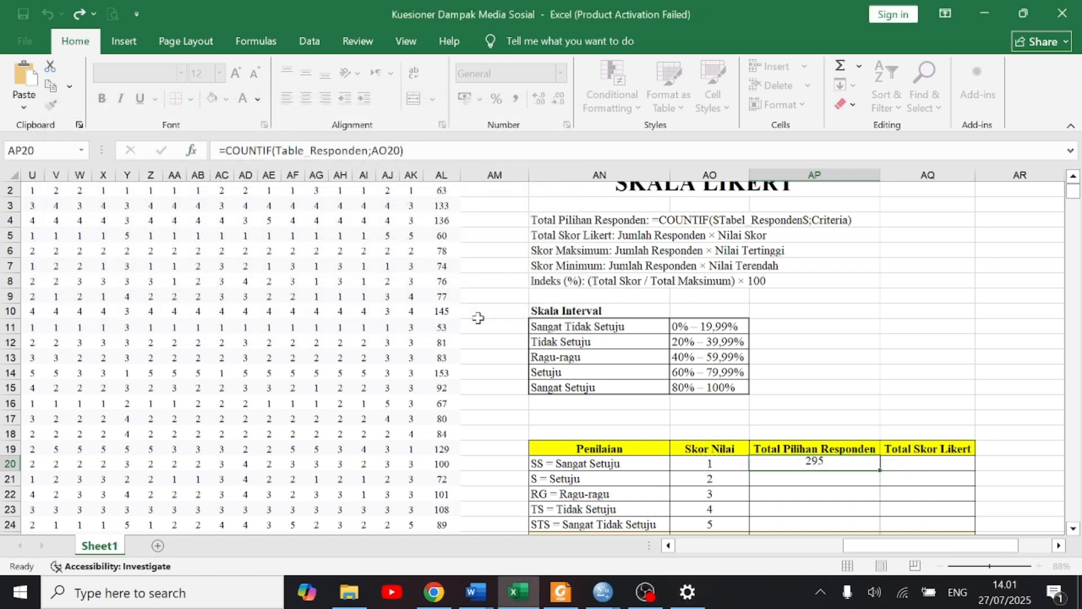
Fill the COUNTIF formula from AP20 down to AP24 for the remaining answer options.
{"action": "scroll", "coordinate": [751, 467], "scroll_direction": "down", "scroll_amount": 2}
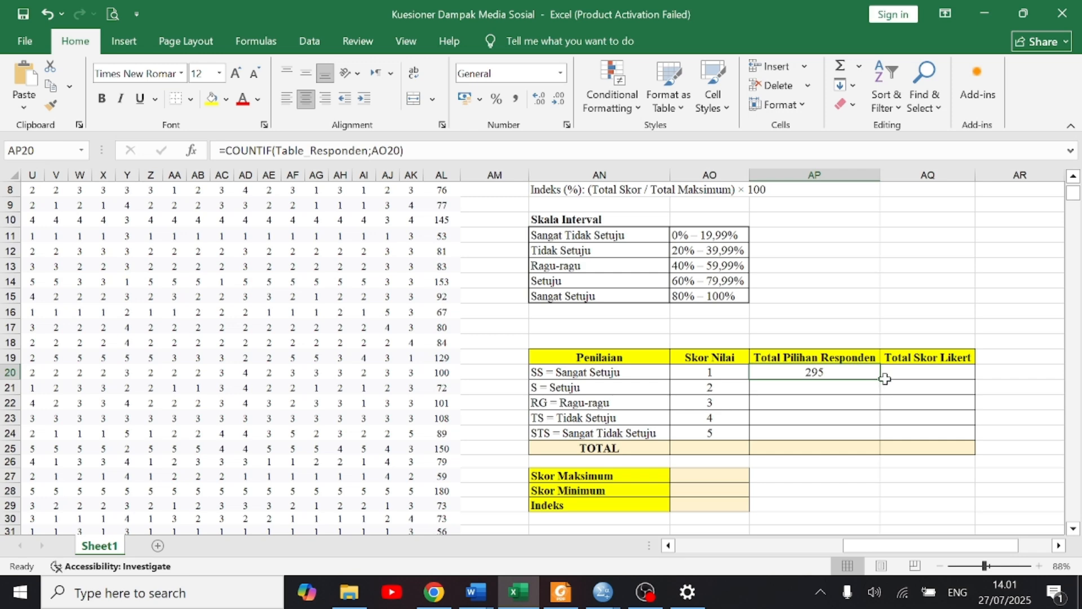
{"action": "left_click_drag", "start_coordinate": [881, 381], "coordinate": [895, 435]}
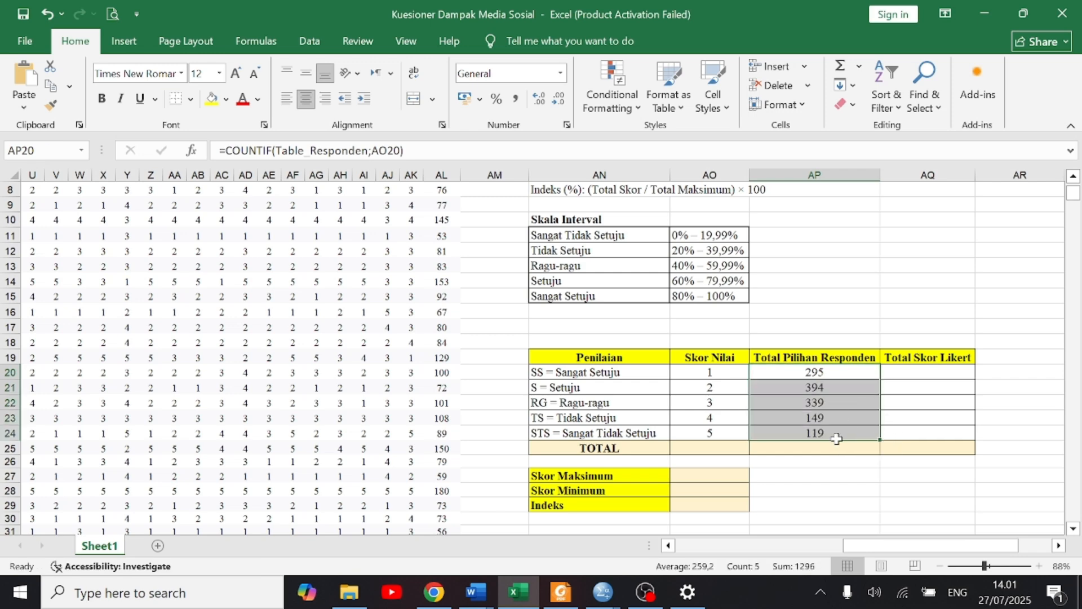
{"action": "scroll", "coordinate": [840, 447], "scroll_direction": "down", "scroll_amount": 1}
{"action": "left_click", "coordinate": [800, 456]}
Check the Total Pilihan Responden counts for the Setuju, Ragu-ragu, Tidak Setuju and Sangat Tidak Setuju rows.
{"action": "left_click", "coordinate": [834, 346]}
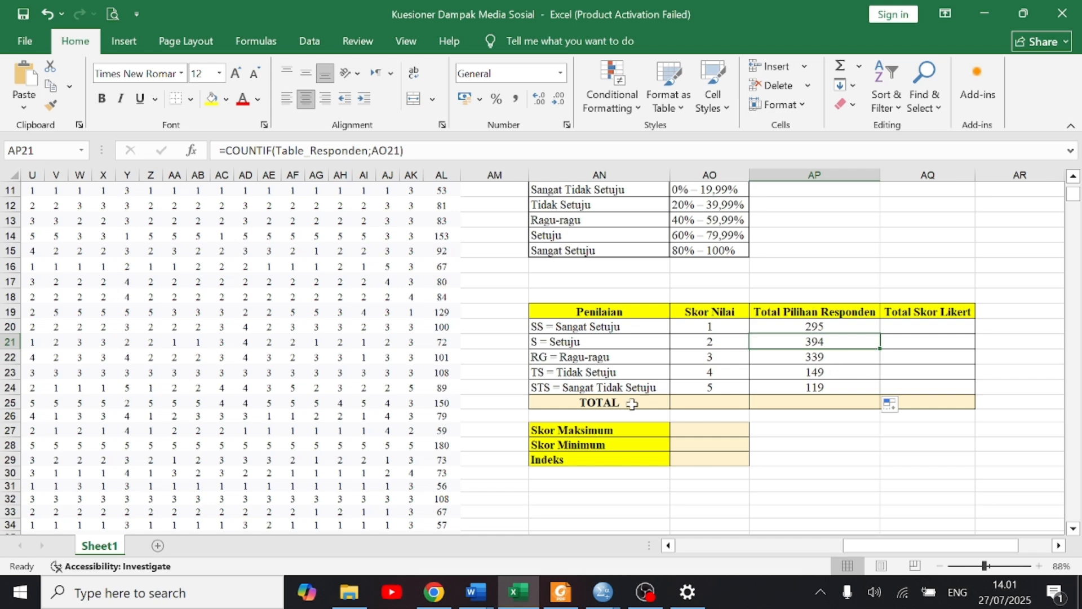
{"action": "left_click_drag", "start_coordinate": [646, 362], "coordinate": [824, 359]}
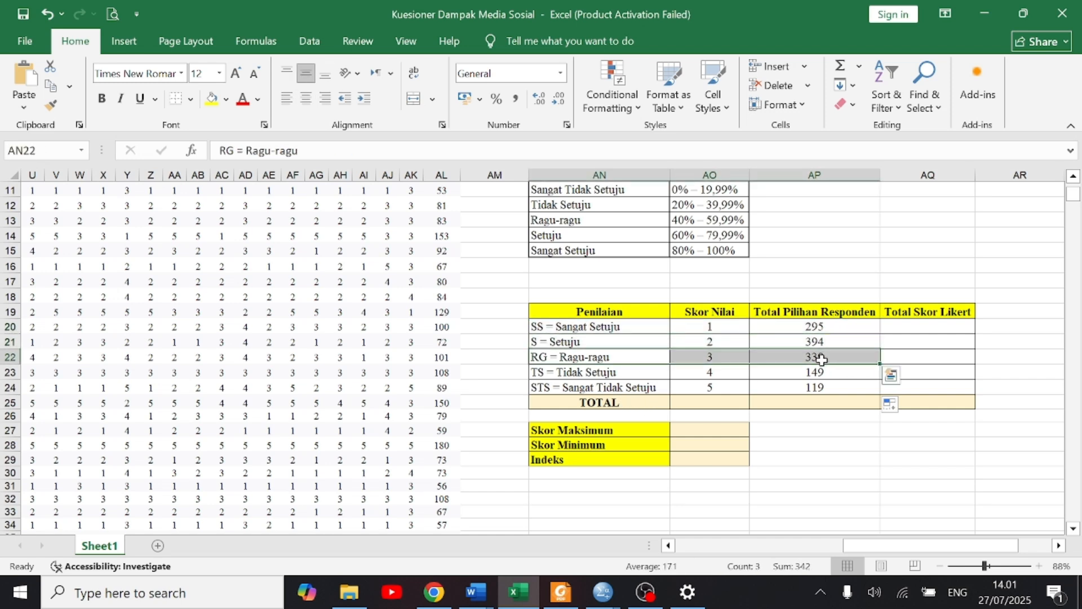
{"action": "left_click_drag", "start_coordinate": [627, 372], "coordinate": [846, 375]}
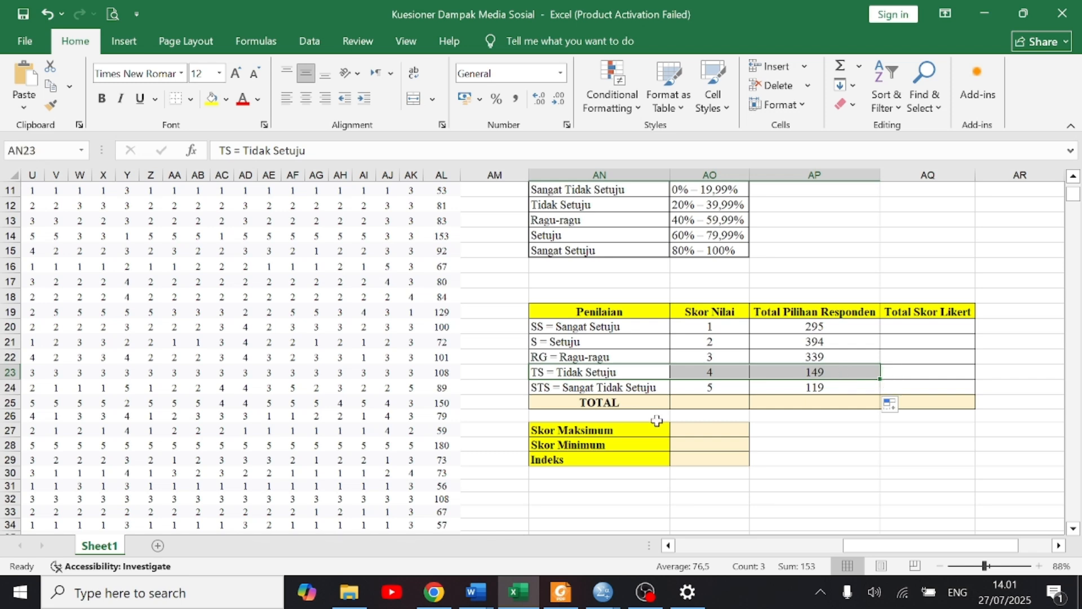
{"action": "left_click_drag", "start_coordinate": [644, 391], "coordinate": [813, 391]}
{"action": "left_click", "coordinate": [848, 471]}
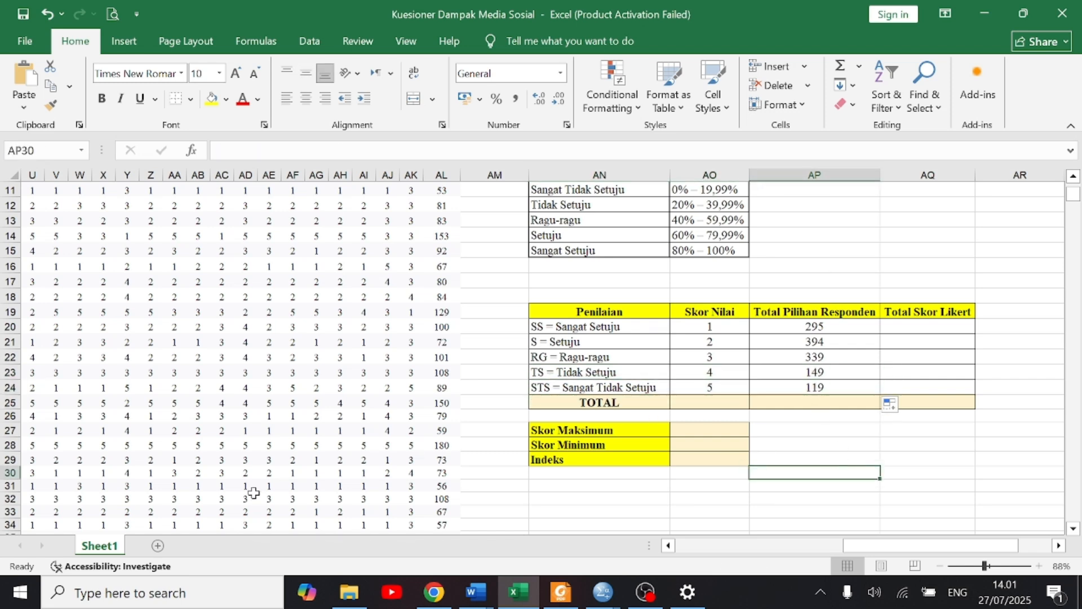
Calculate the Sangat Setuju row's Total Skor Likert in AQ20 with the formula =AP20*AO20.
{"action": "left_click", "coordinate": [948, 329]}
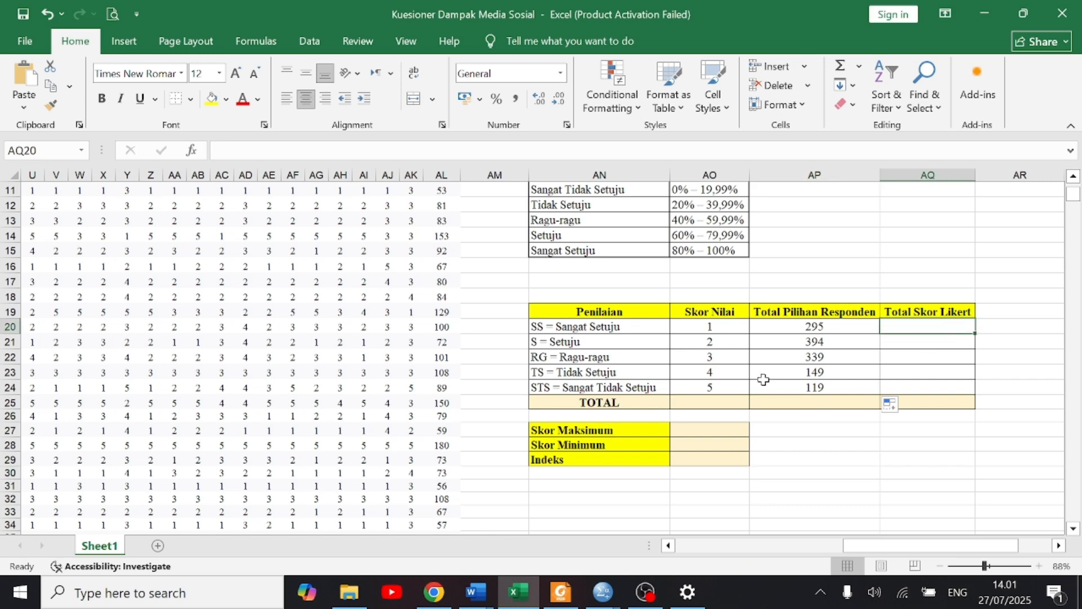
{"action": "scroll", "coordinate": [778, 381], "scroll_direction": "up", "scroll_amount": 3}
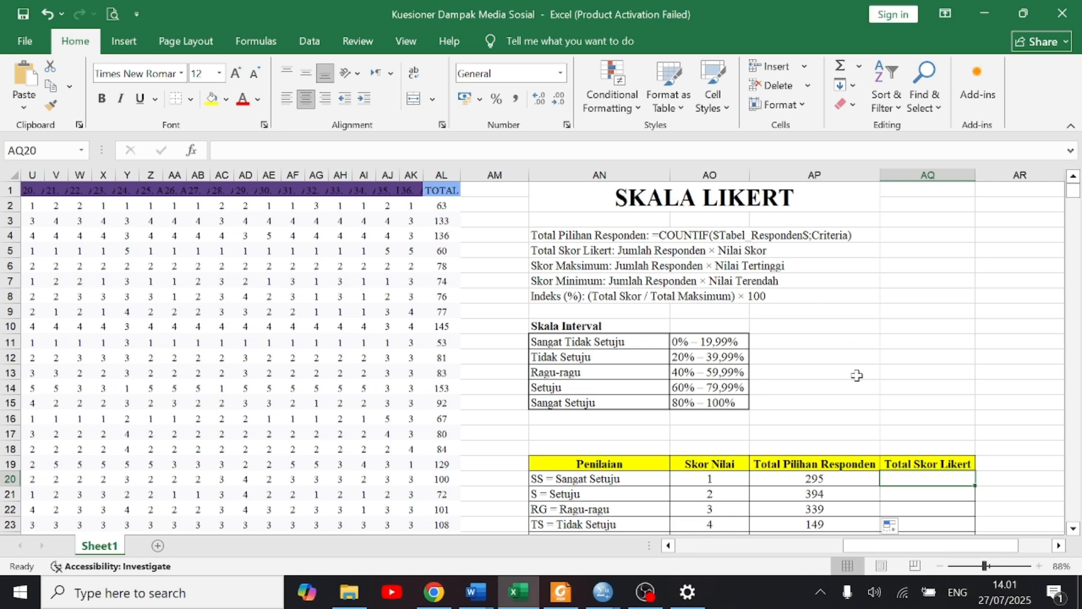
{"action": "scroll", "coordinate": [850, 350], "scroll_direction": "down", "scroll_amount": 3}
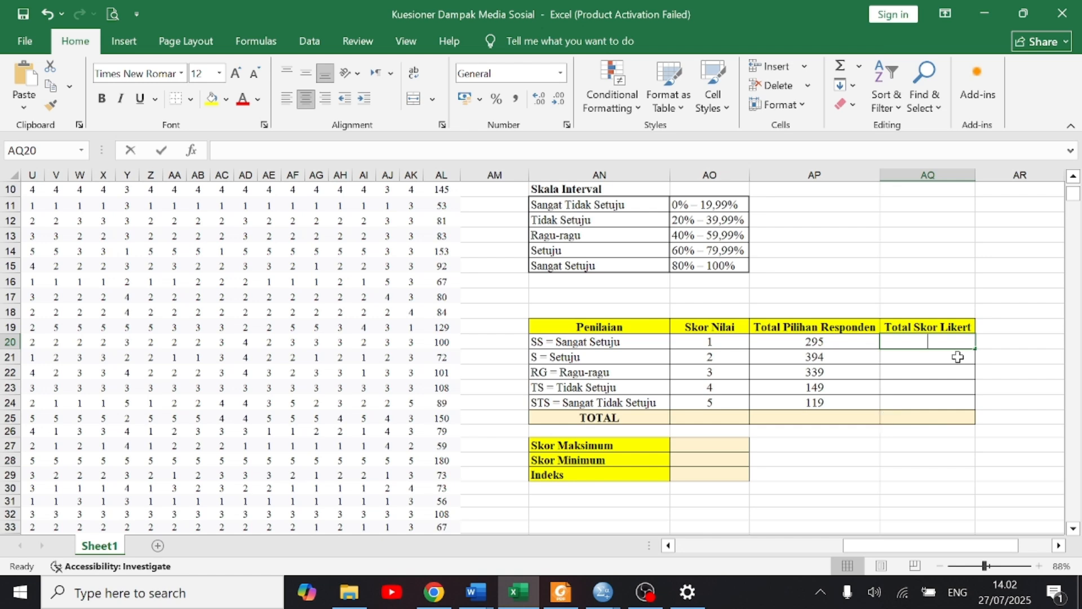
{"action": "type", "text": "="}
{"action": "left_click", "coordinate": [847, 340]}
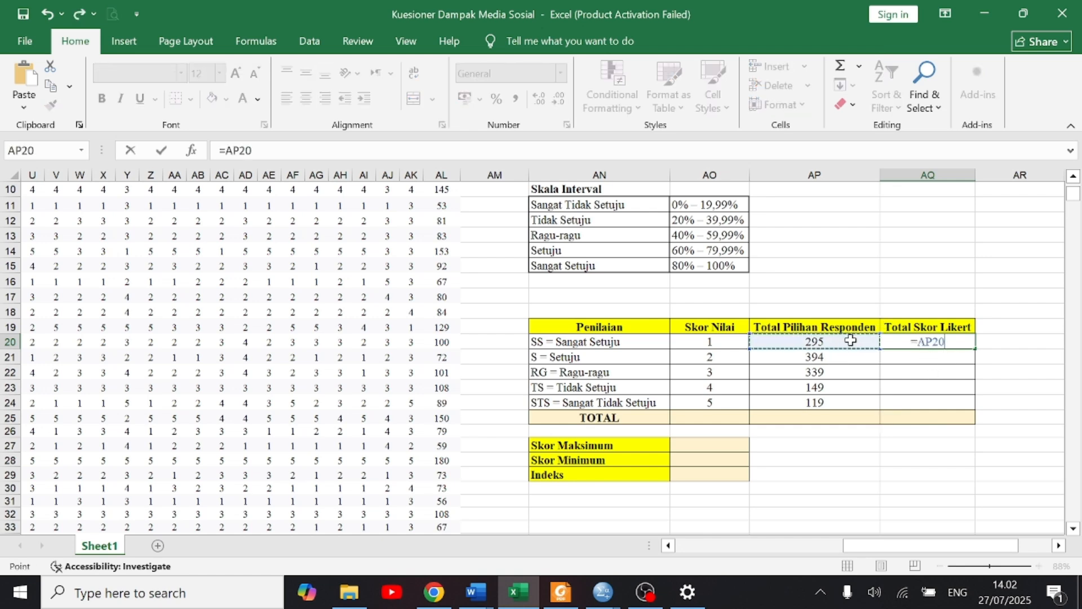
{"action": "type", "text": "*"}
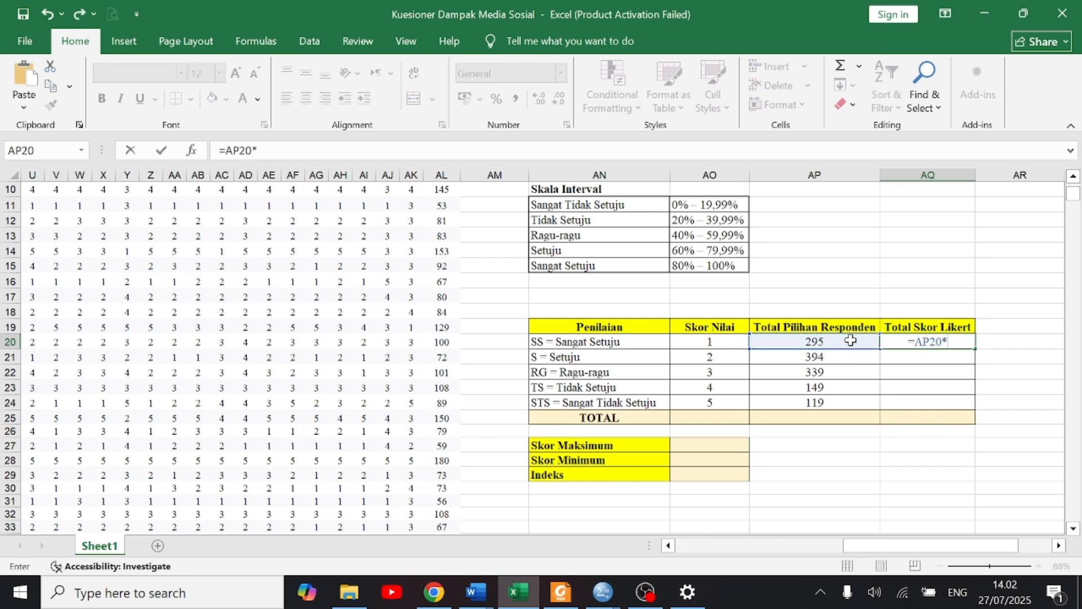
{"action": "left_click", "coordinate": [740, 339]}
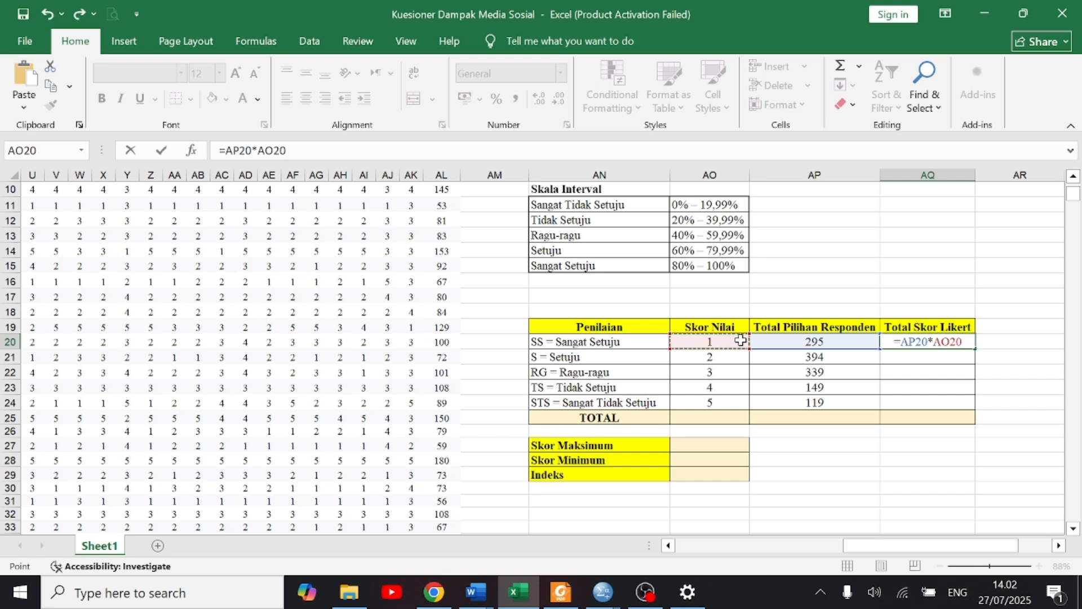
{"action": "key", "text": "Return"}
Fill the Total Skor Likert formula from AQ20 down to AQ24 and check the copied formulas.
{"action": "left_click", "coordinate": [969, 334]}
{"action": "left_click", "coordinate": [969, 346]}
{"action": "left_click_drag", "start_coordinate": [976, 348], "coordinate": [986, 412]}
{"action": "left_click", "coordinate": [1022, 367]}
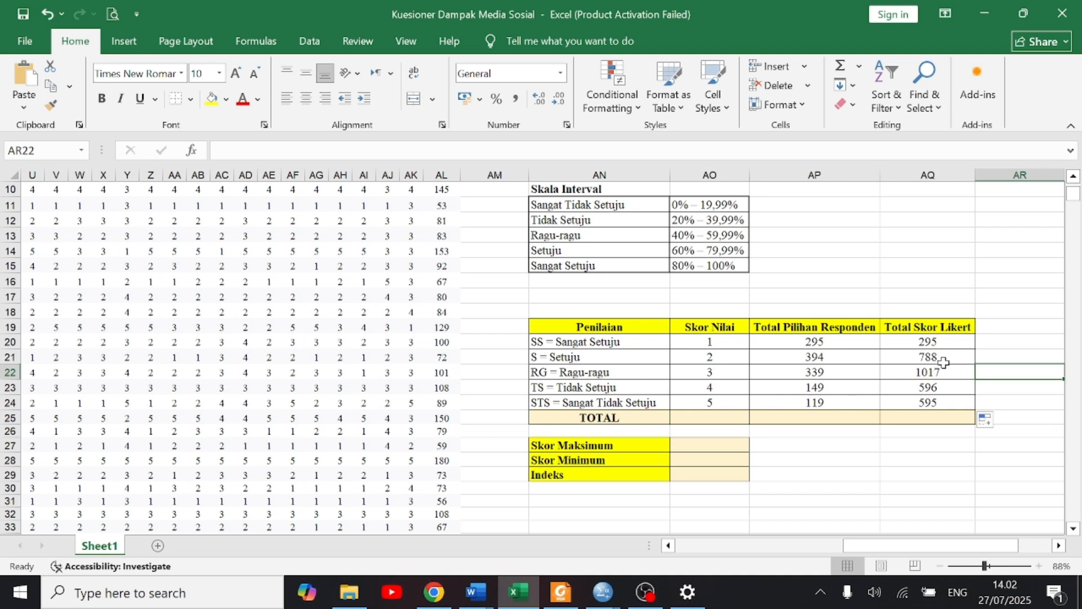
{"action": "left_click", "coordinate": [948, 372]}
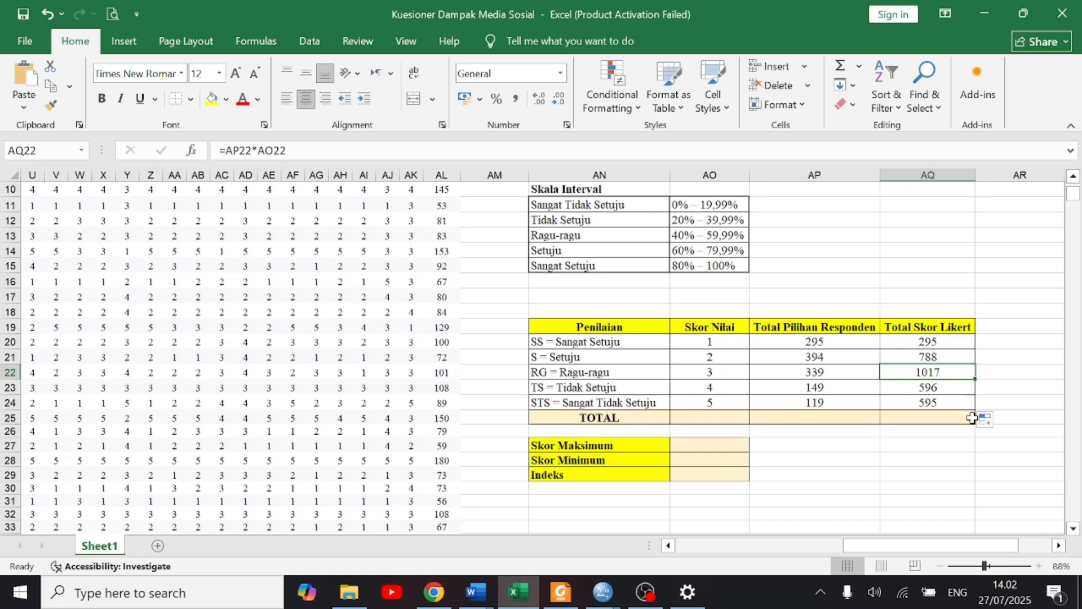
{"action": "left_click", "coordinate": [956, 392]}
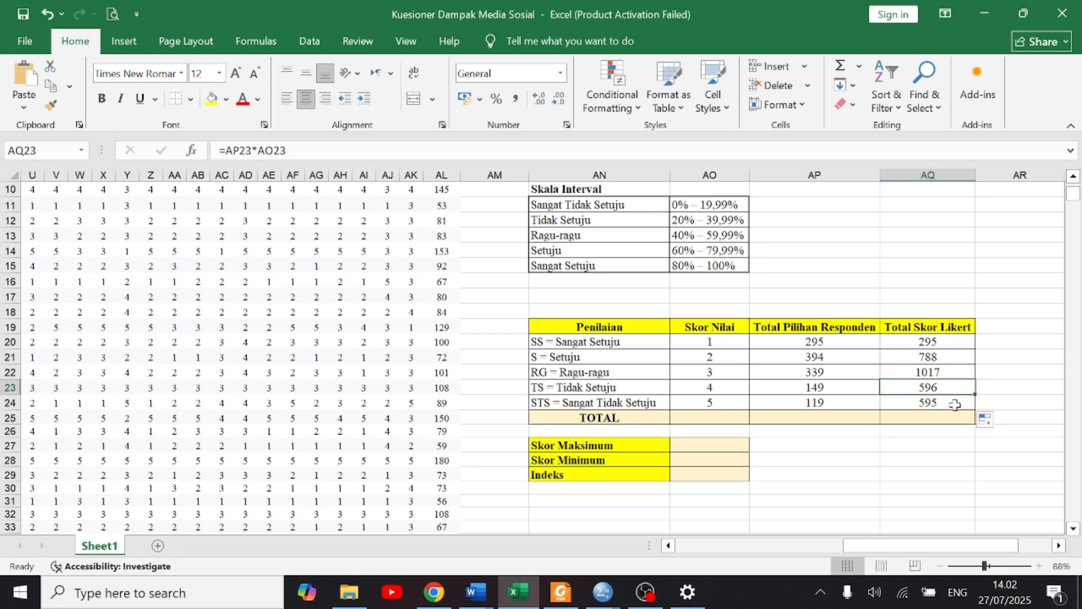
Sum the Total Pilihan Responden column in the TOTAL row with =SUM(AP20:AP24) in AP25.
{"action": "left_click", "coordinate": [846, 416]}
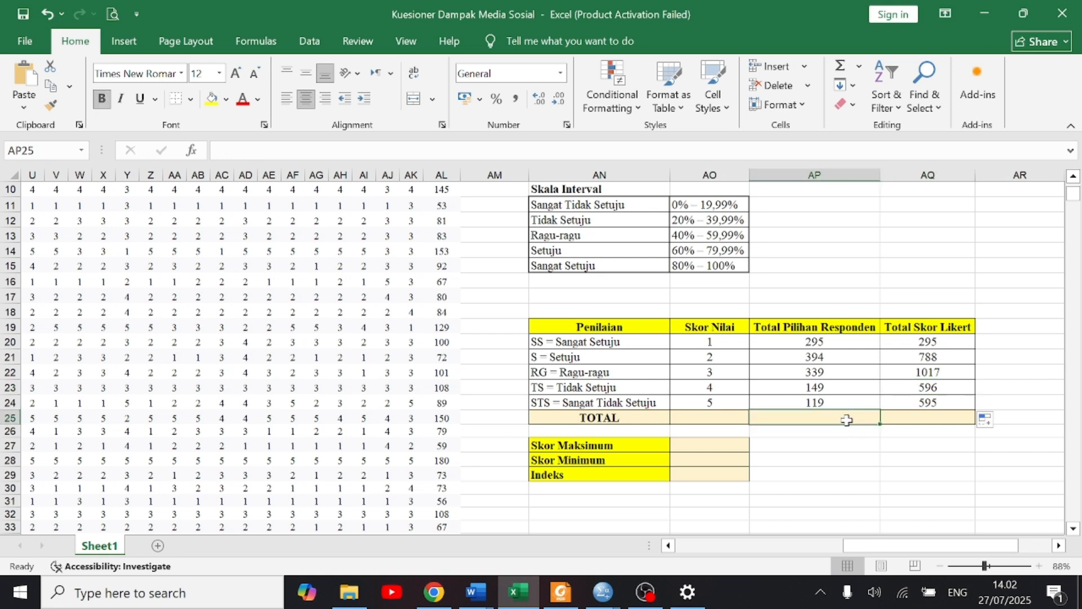
{"action": "type", "text": "=SUM"}
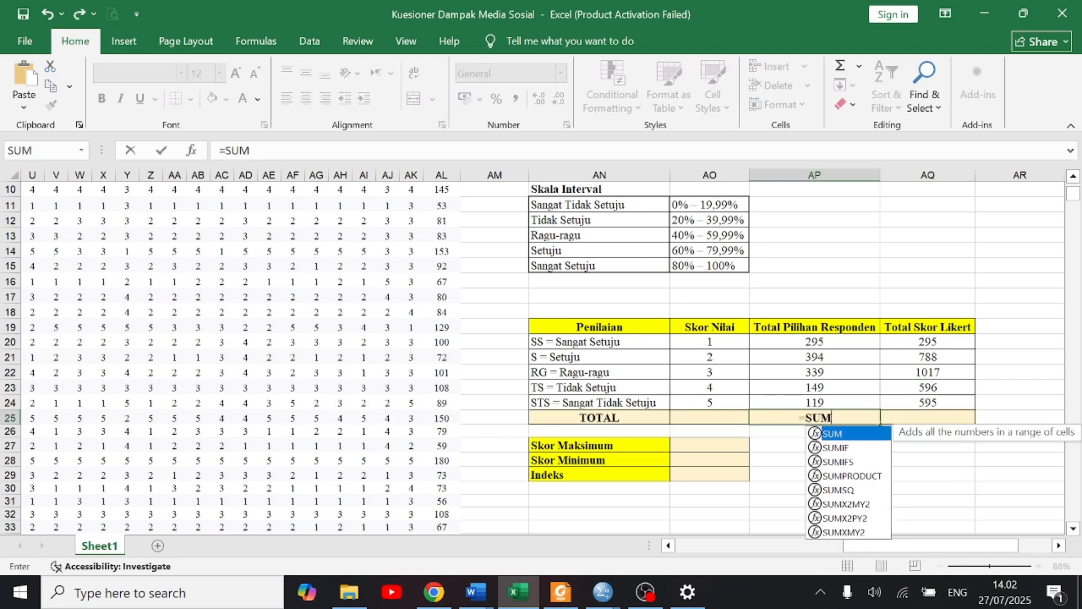
{"action": "type", "text": "("}
{"action": "left_click_drag", "start_coordinate": [849, 343], "coordinate": [843, 399]}
{"action": "key", "text": "Return"}
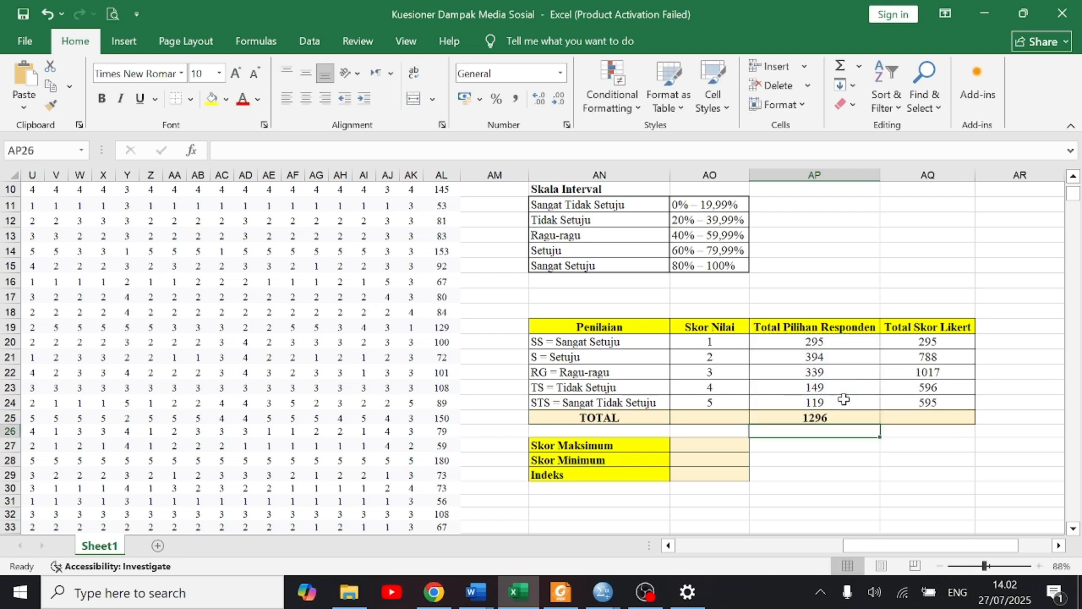
Copy the TOTAL formula from AP25 across to AQ25 to sum Total Skor Likert, and check both totals.
{"action": "left_click", "coordinate": [864, 416]}
{"action": "left_click_drag", "start_coordinate": [882, 424], "coordinate": [963, 421]}
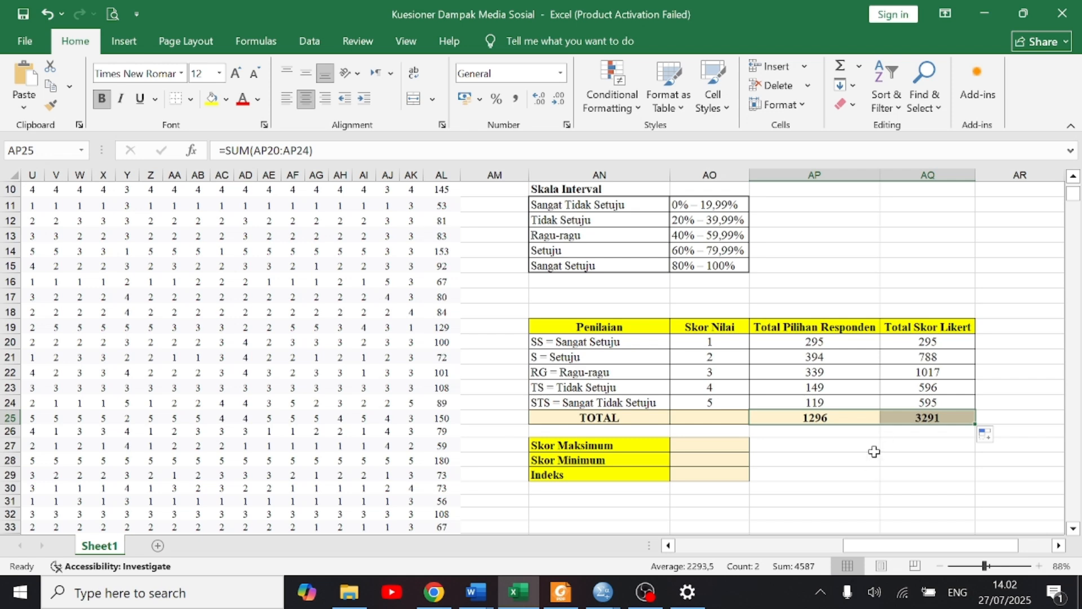
{"action": "left_click", "coordinate": [844, 418]}
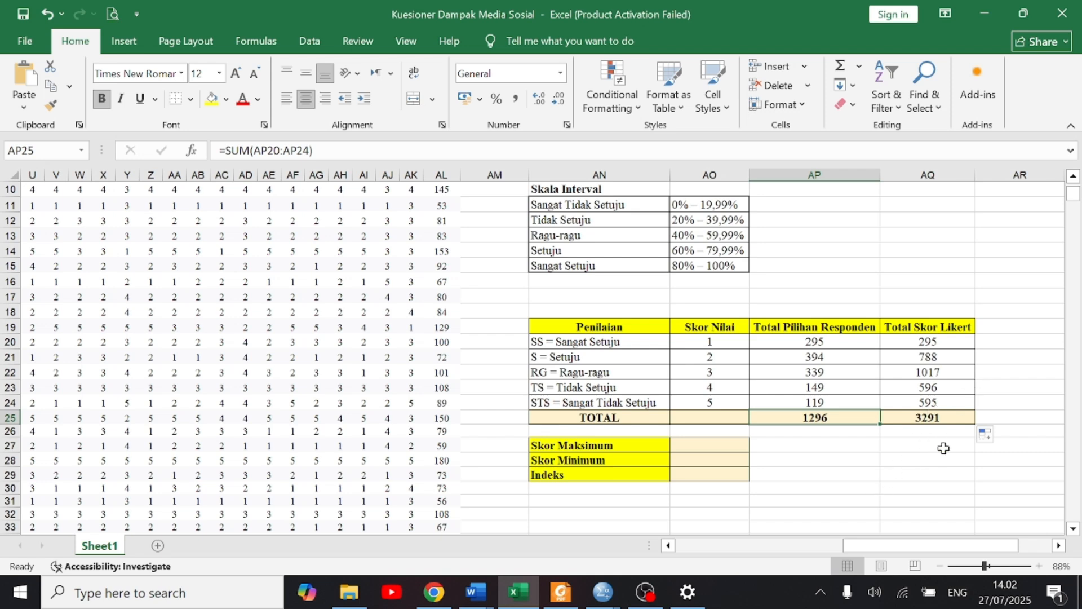
{"action": "left_click", "coordinate": [950, 417]}
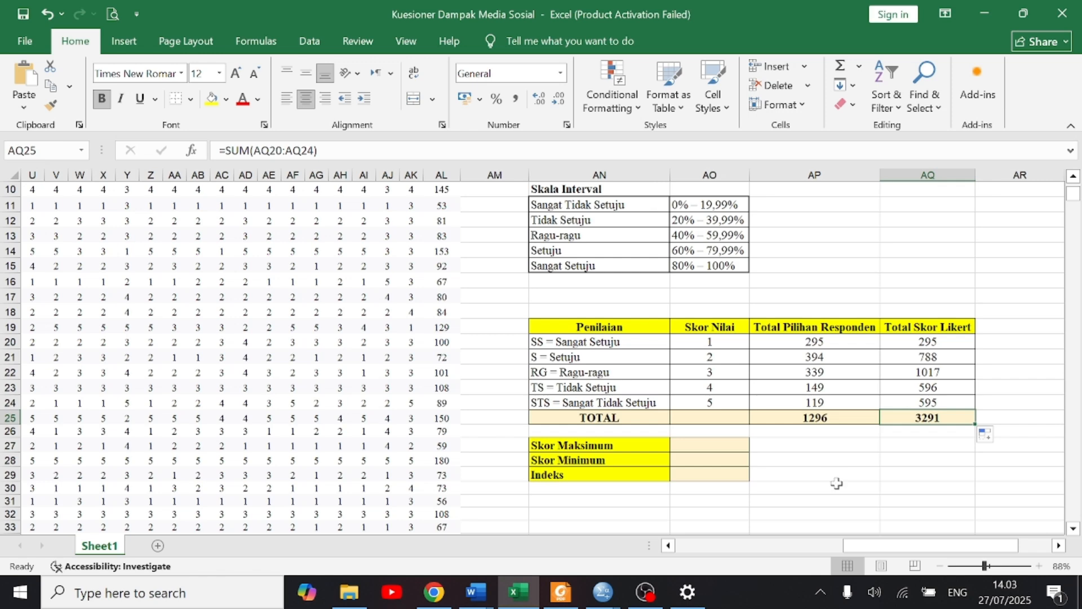
Calculate Skor Maksimum in AO27 by multiplying the respondent total by the highest score with =AP25*AO24.
{"action": "left_click", "coordinate": [725, 446]}
{"action": "scroll", "coordinate": [673, 321], "scroll_direction": "up", "scroll_amount": 2}
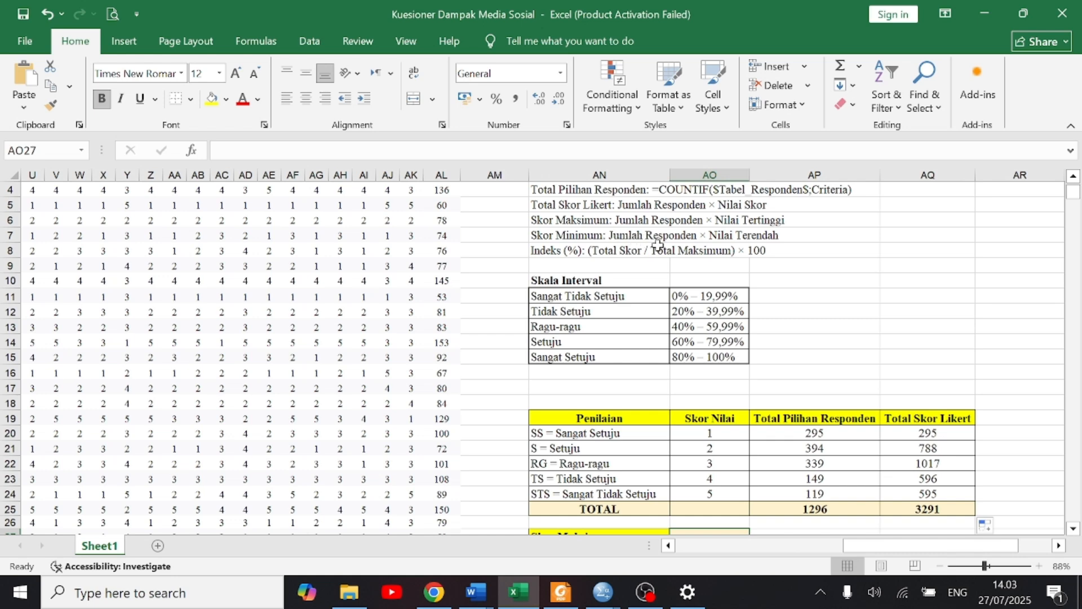
{"action": "scroll", "coordinate": [803, 434], "scroll_direction": "down", "scroll_amount": 3}
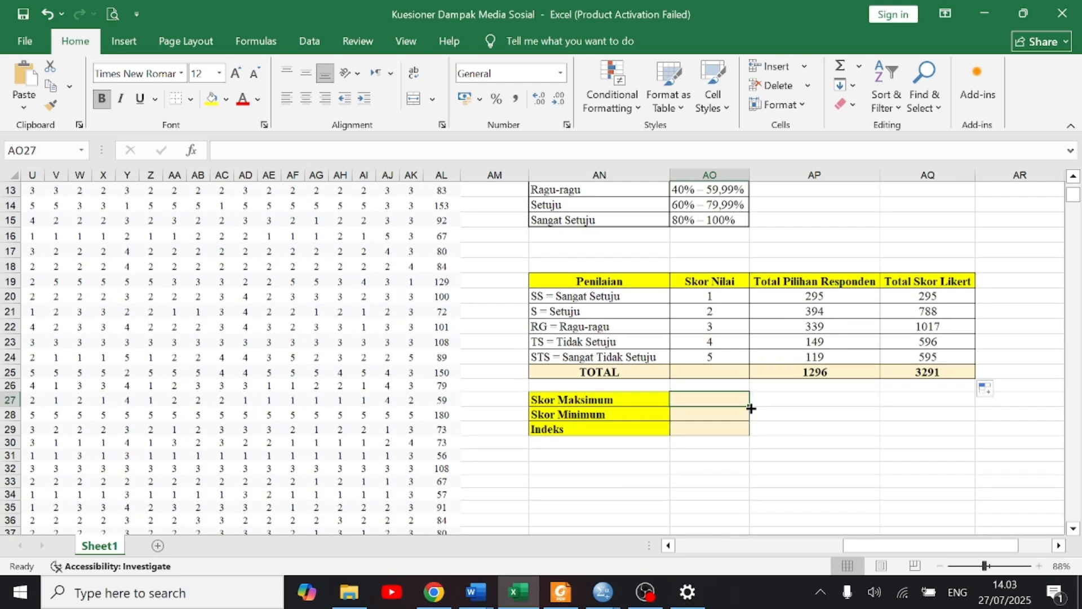
{"action": "type", "text": "="}
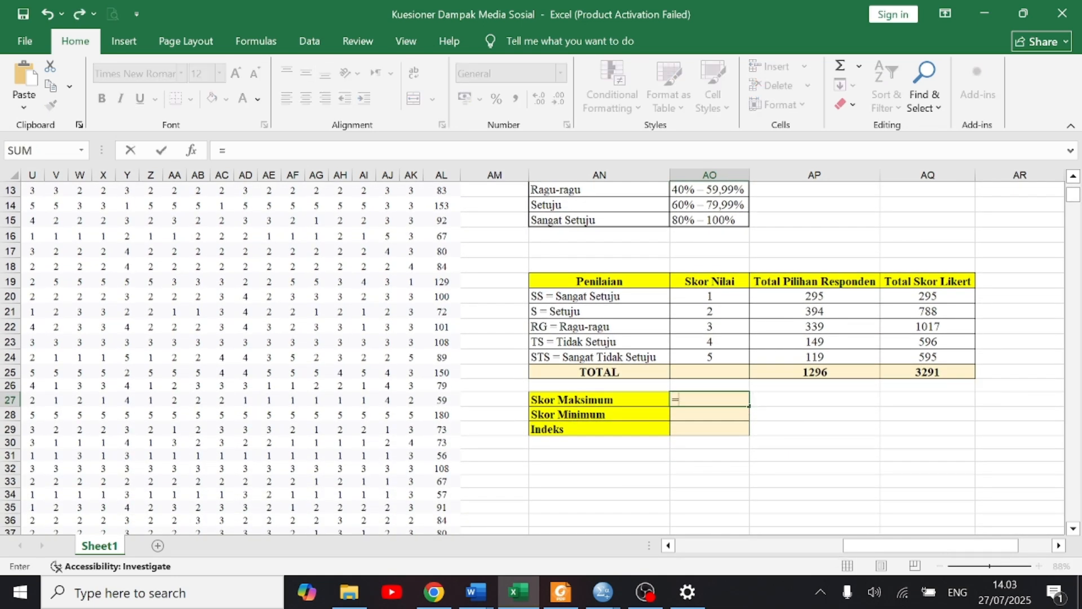
{"action": "left_click", "coordinate": [864, 372]}
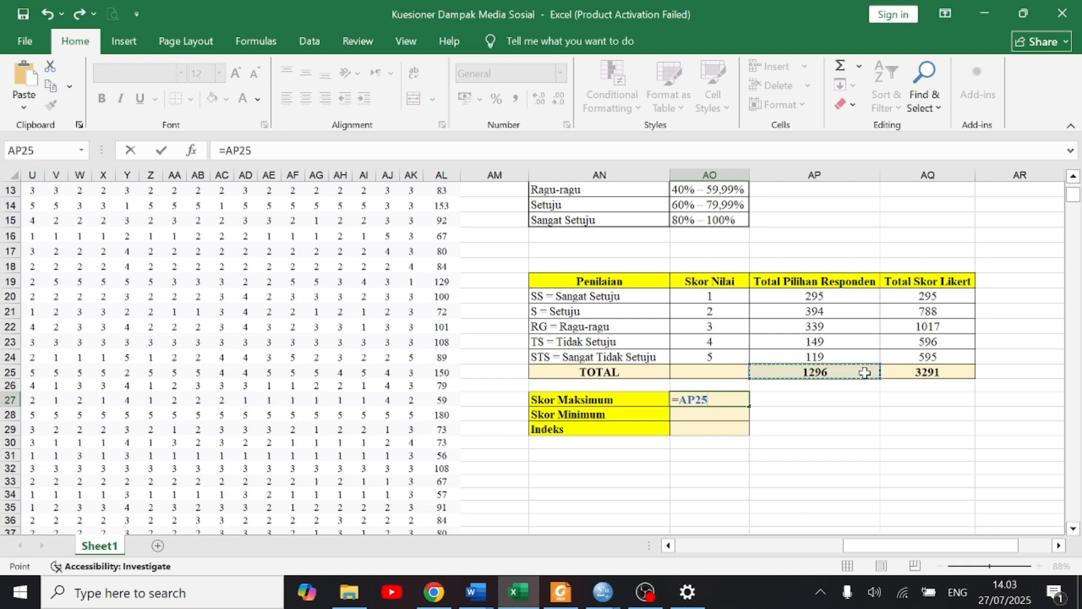
{"action": "type", "text": "*"}
{"action": "left_click", "coordinate": [711, 358]}
{"action": "key", "text": "Return"}
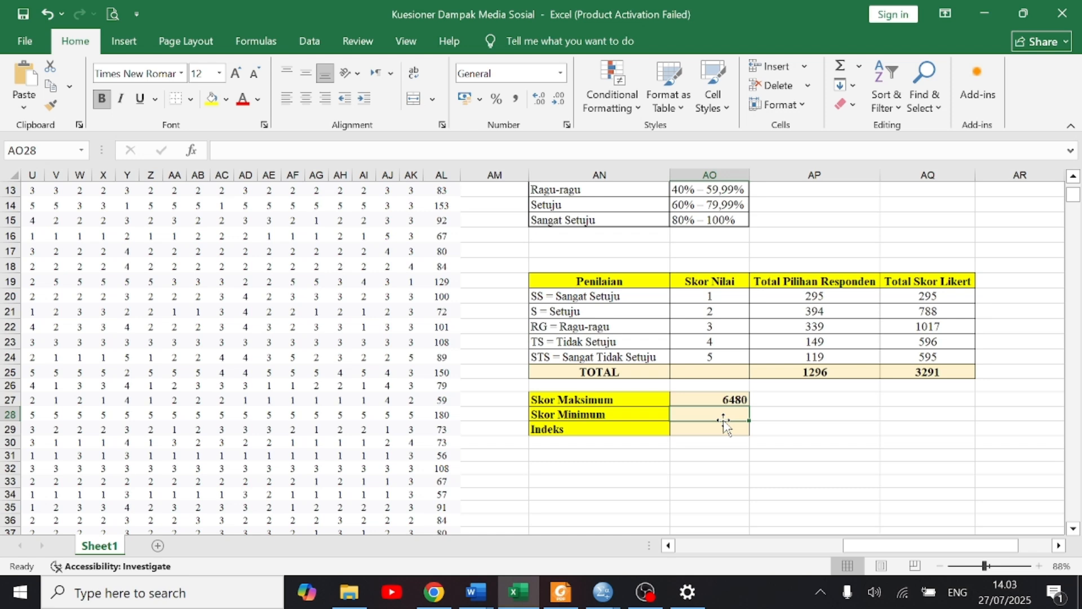
Calculate Skor Minimum in AO28 with the formula =AP25*AO20, and check the maximum and minimum score formulas.
{"action": "type", "text": "="}
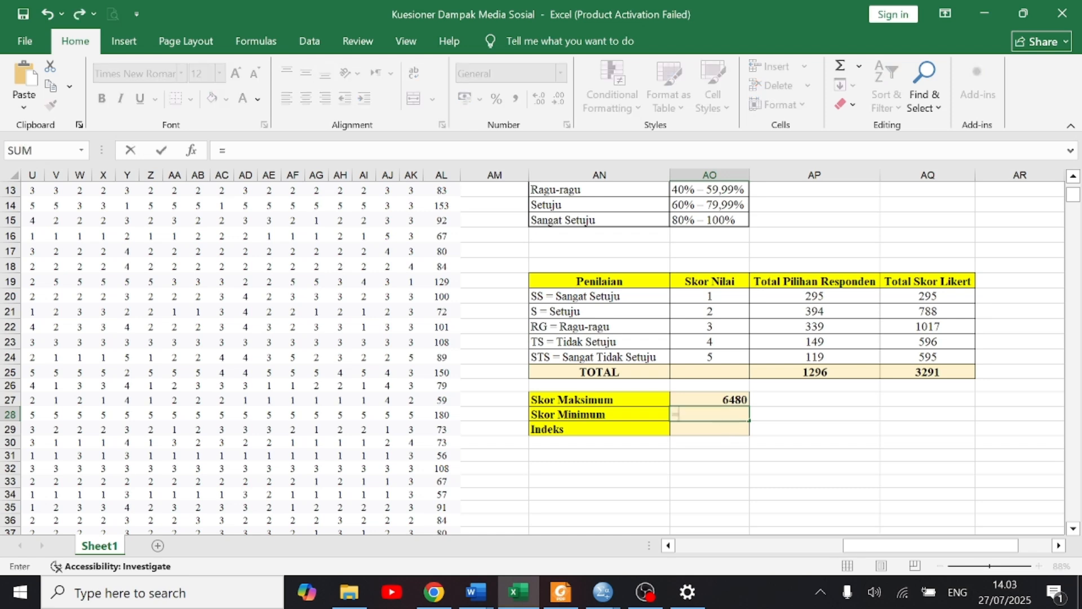
{"action": "left_click", "coordinate": [849, 370]}
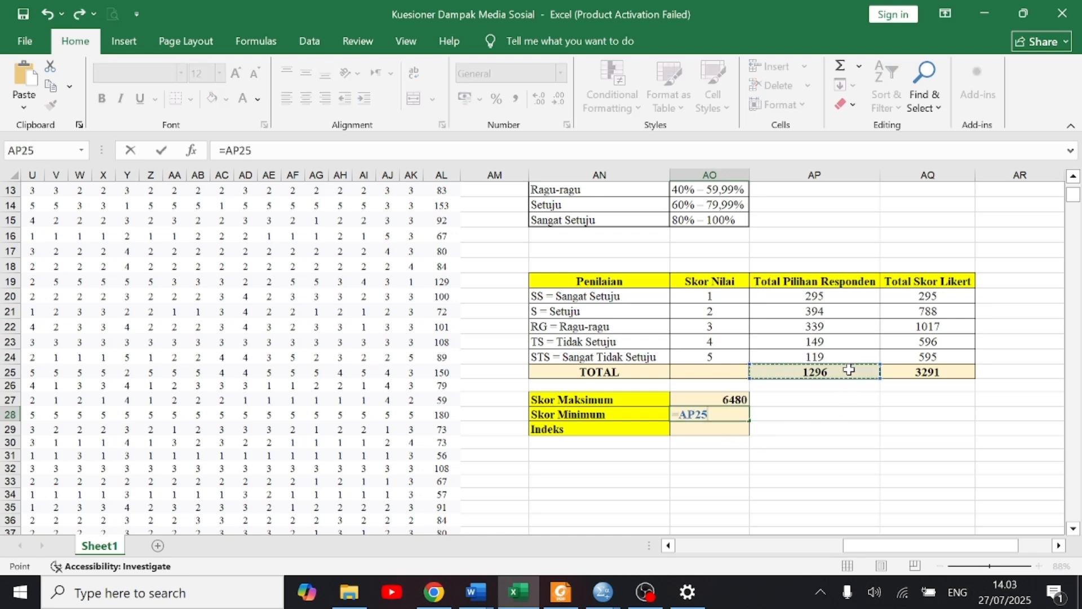
{"action": "type", "text": "*"}
{"action": "left_click", "coordinate": [735, 292]}
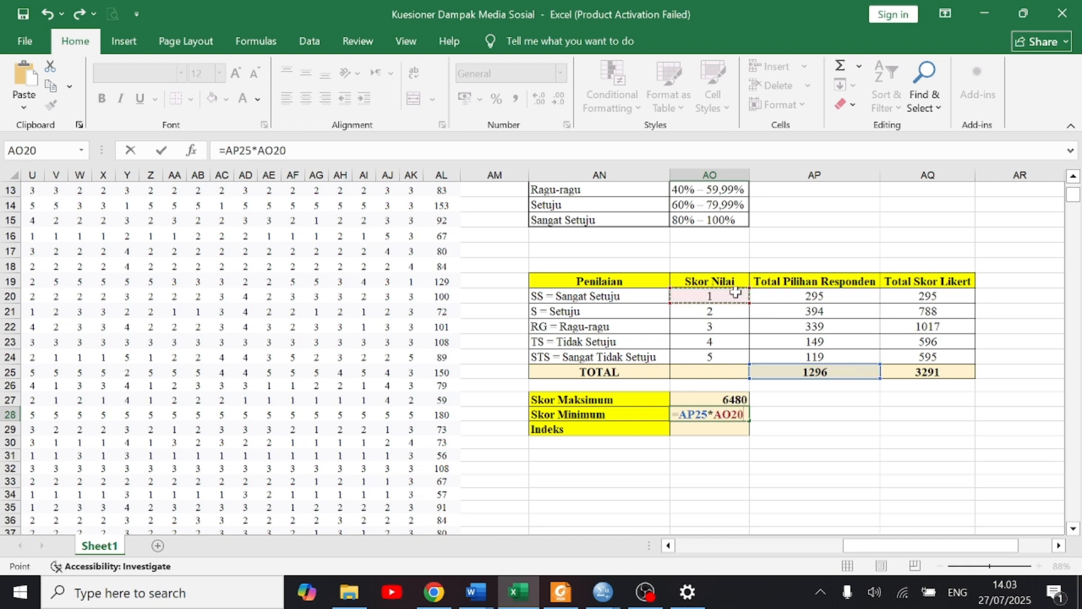
{"action": "key", "text": "Return"}
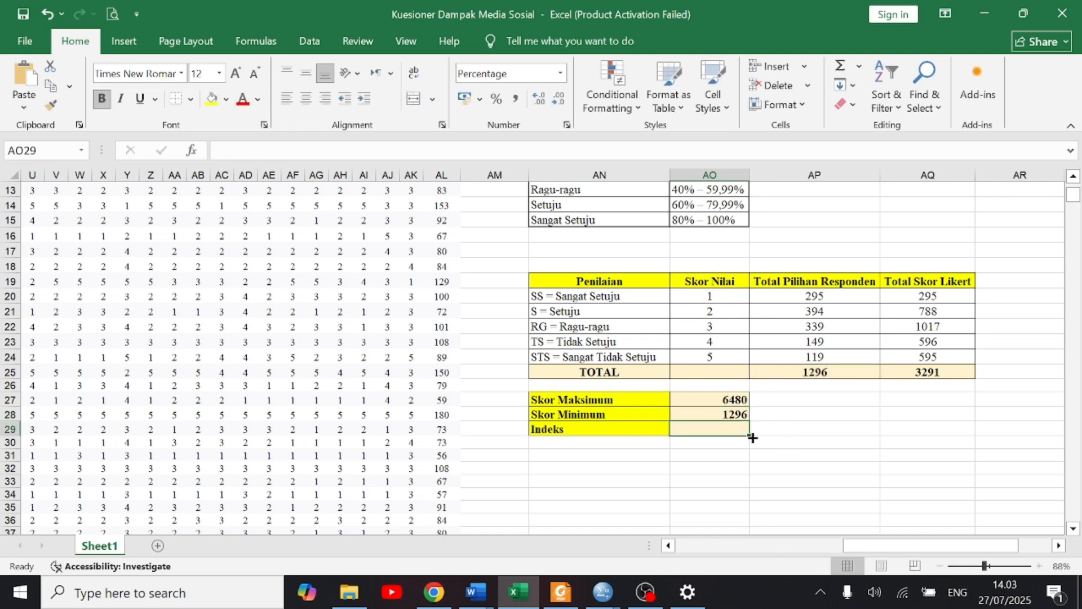
{"action": "left_click", "coordinate": [719, 404]}
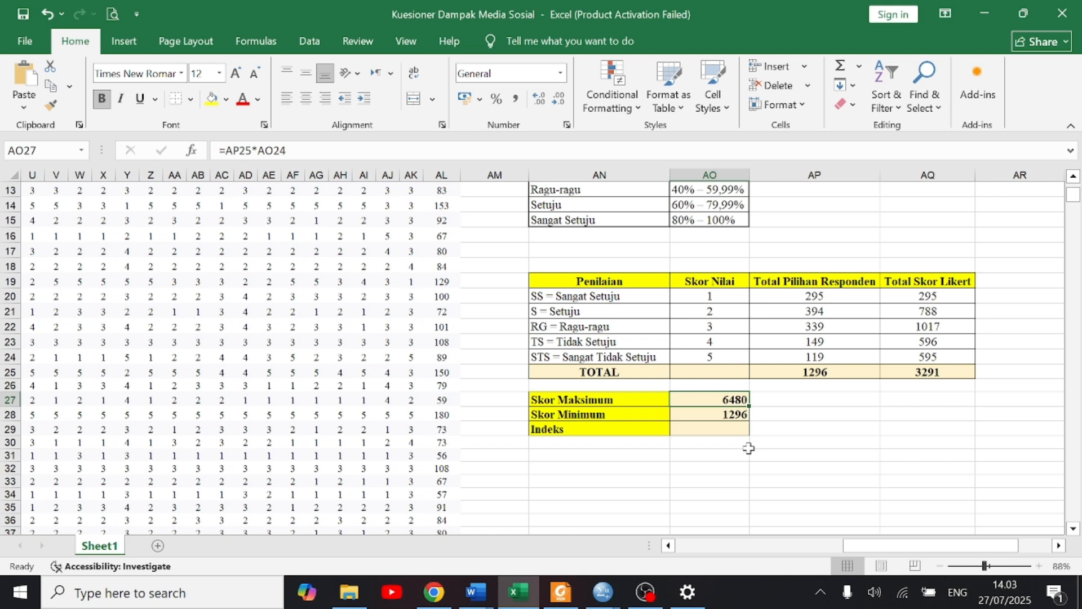
{"action": "left_click", "coordinate": [744, 419]}
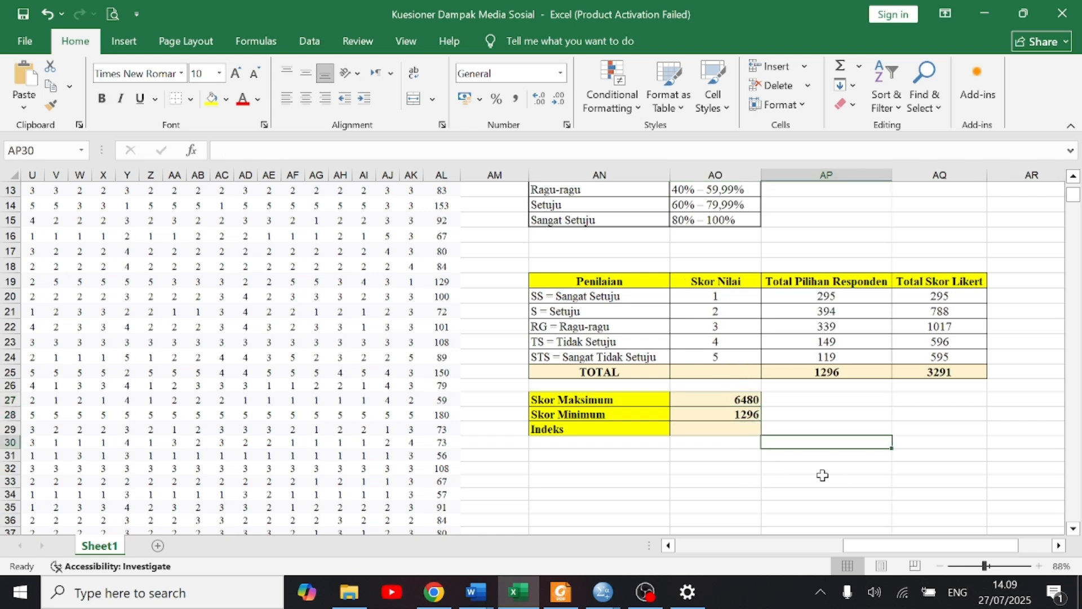
{"action": "left_click", "coordinate": [815, 468]}
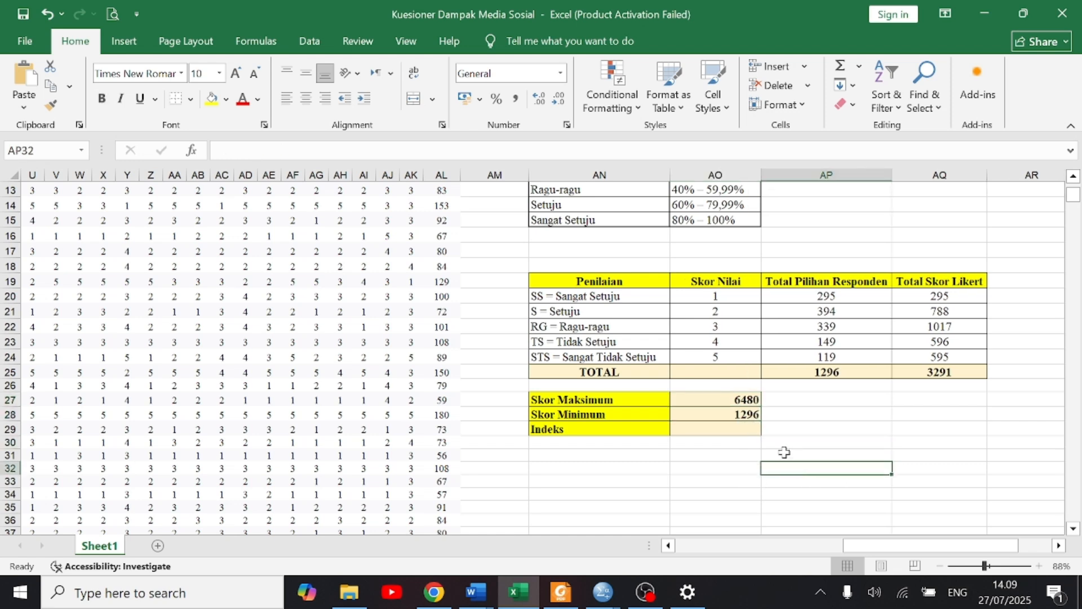
Calculate the Indeks in AO29 with the formula =(AQ25/AO27)*100, following the index rule listed above the tables, and check the entry.
{"action": "left_click", "coordinate": [734, 432]}
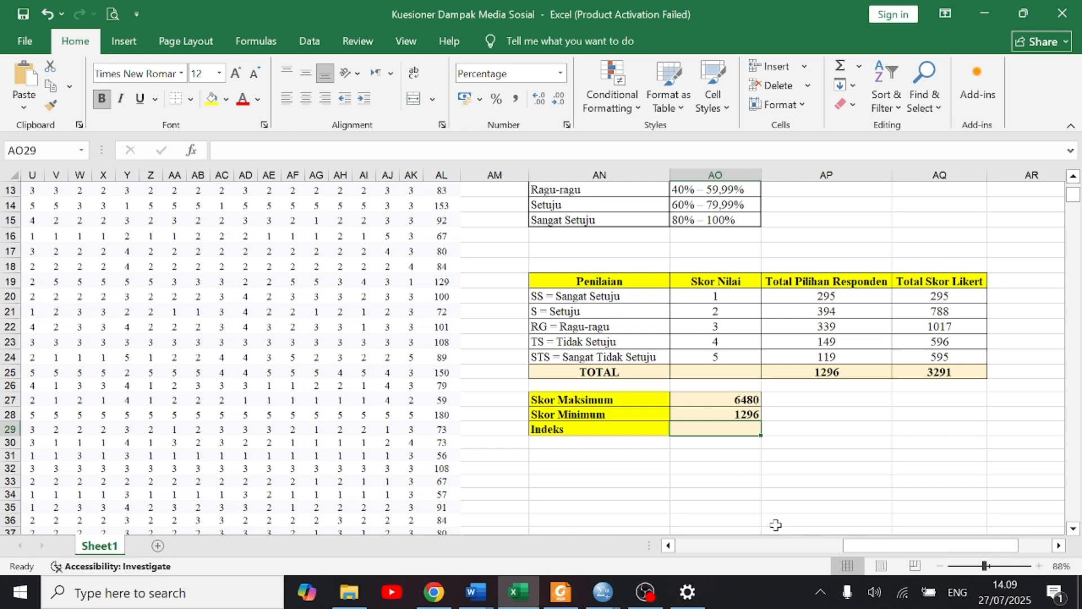
{"action": "scroll", "coordinate": [789, 428], "scroll_direction": "up", "scroll_amount": 4}
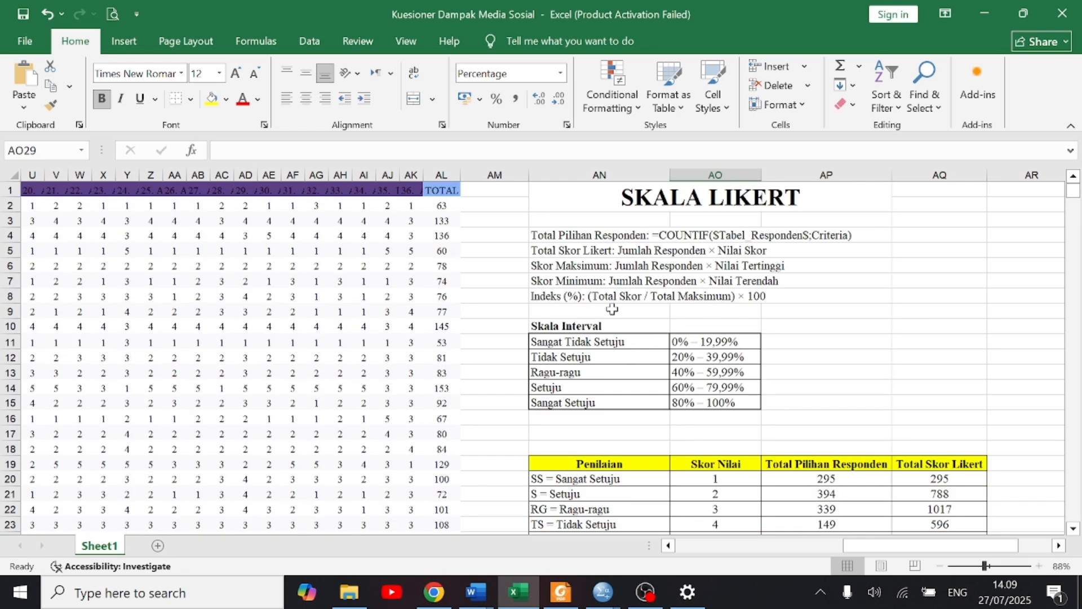
{"action": "scroll", "coordinate": [740, 414], "scroll_direction": "down", "scroll_amount": 2}
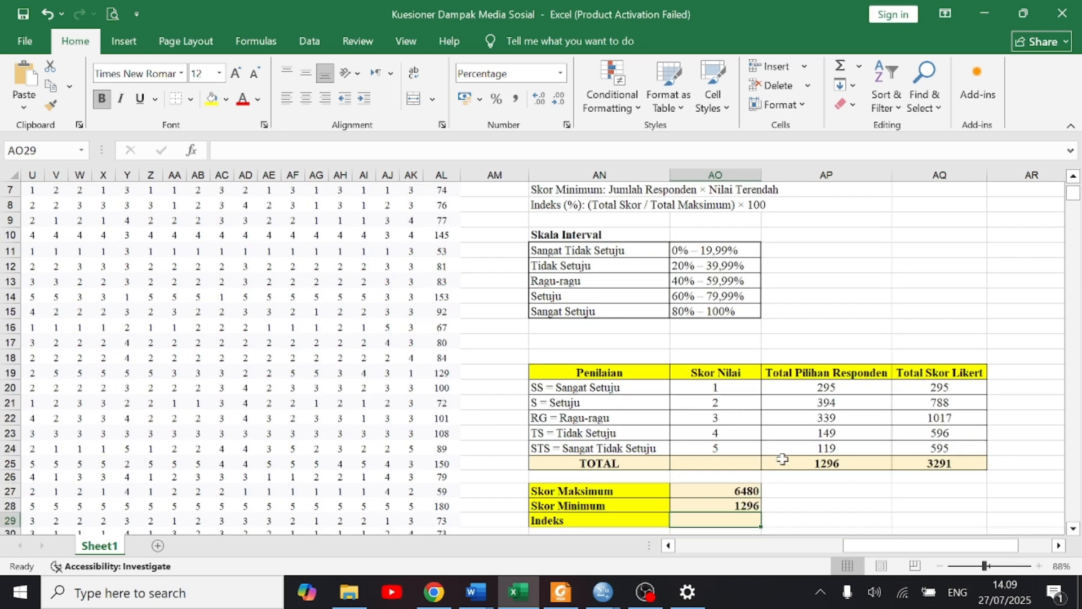
{"action": "scroll", "coordinate": [791, 504], "scroll_direction": "down", "scroll_amount": 1}
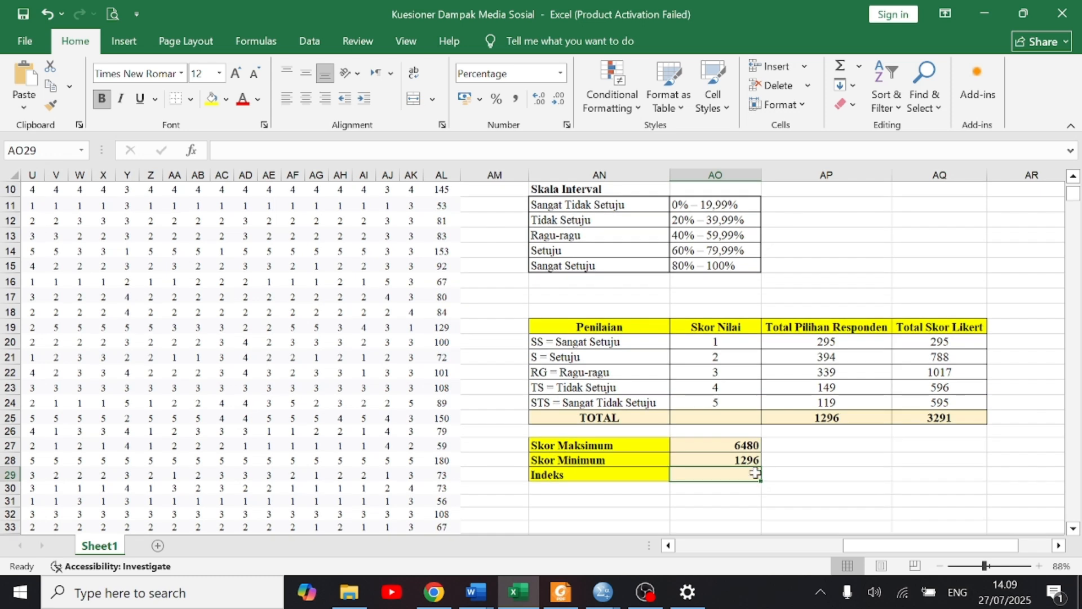
{"action": "type", "text": "=("}
{"action": "left_click", "coordinate": [929, 420]}
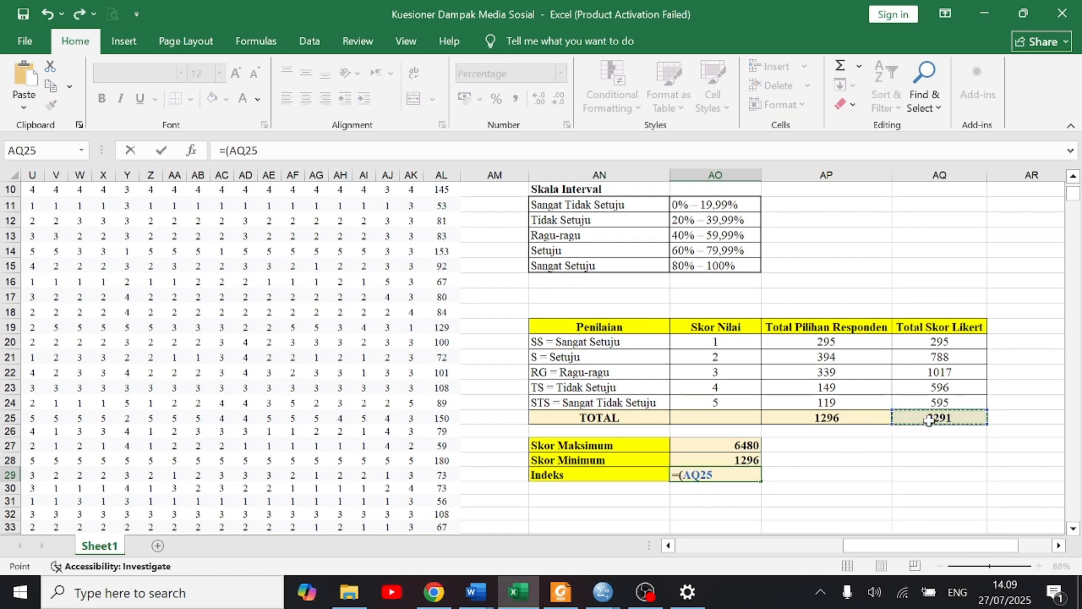
{"action": "type", "text": "/"}
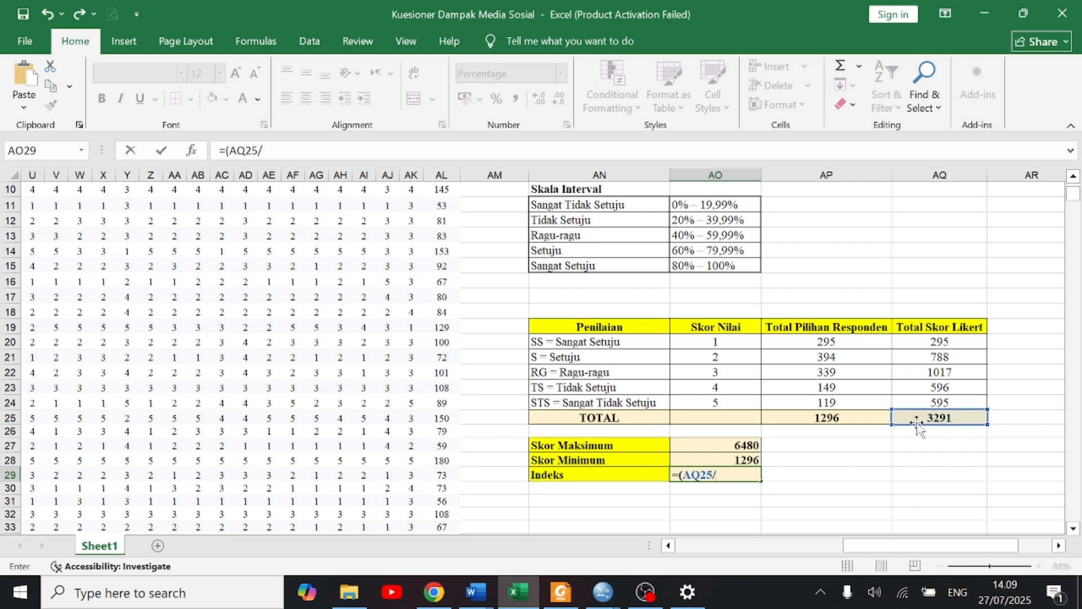
{"action": "left_click", "coordinate": [755, 449]}
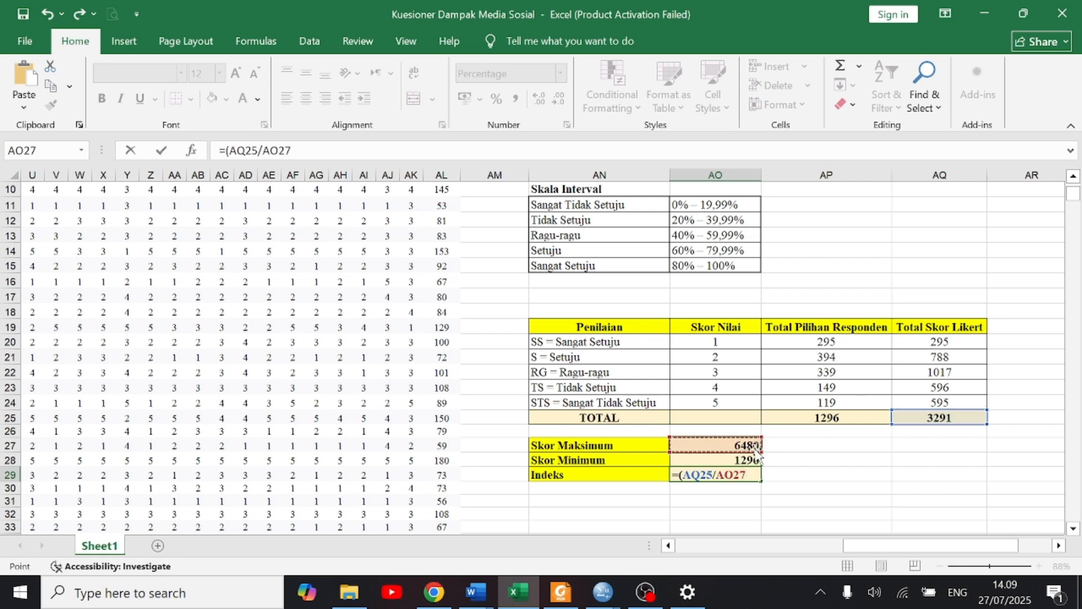
{"action": "type", "text": ")*100"}
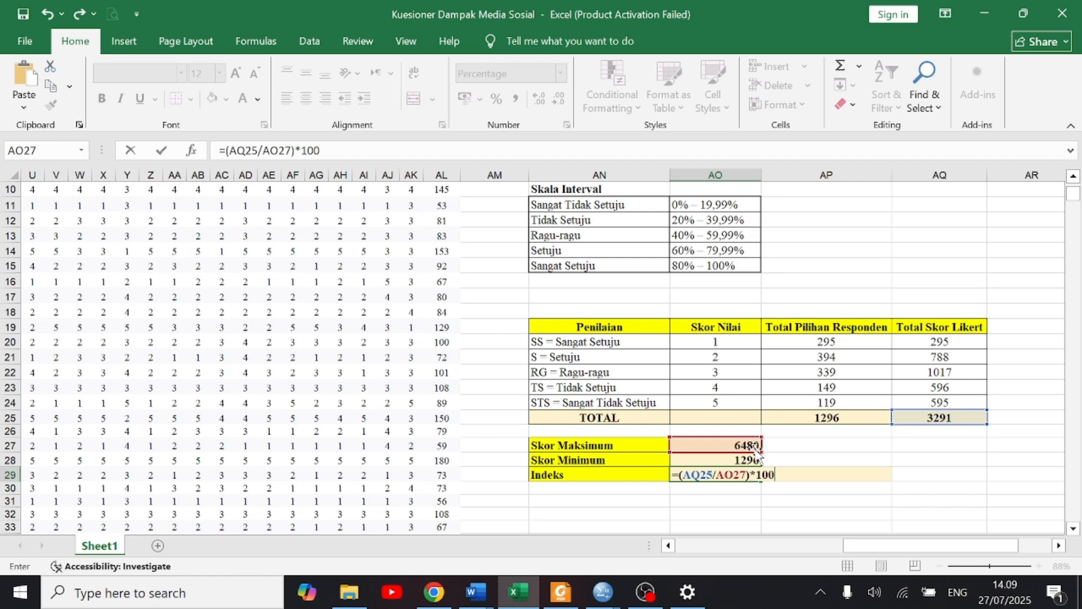
{"action": "key", "text": "Return"}
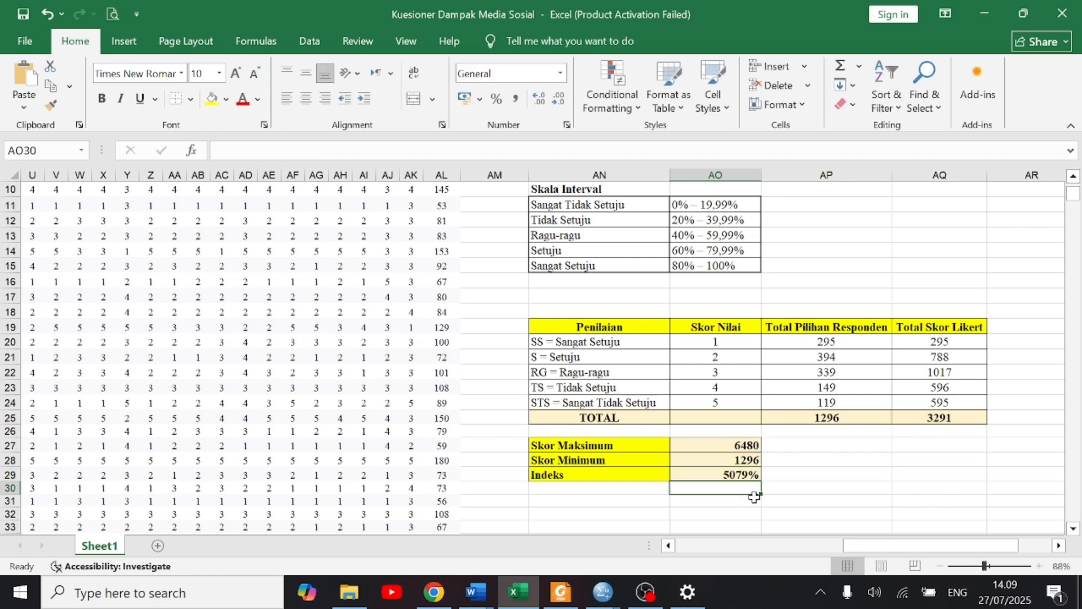
{"action": "scroll", "coordinate": [754, 497], "scroll_direction": "up", "scroll_amount": 1}
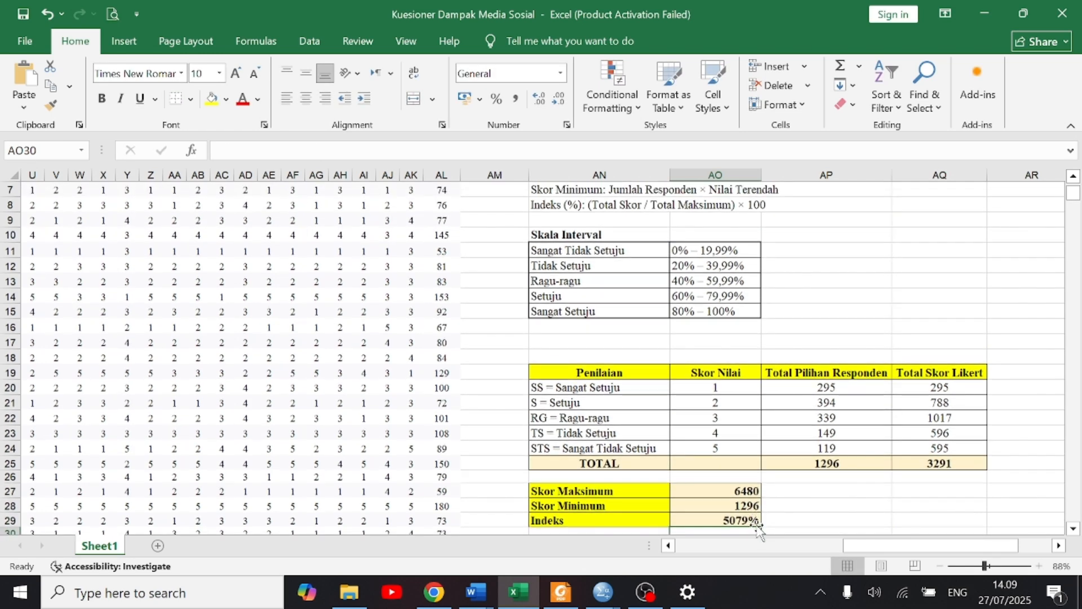
{"action": "scroll", "coordinate": [756, 525], "scroll_direction": "down", "scroll_amount": 1}
{"action": "left_click", "coordinate": [745, 474]}
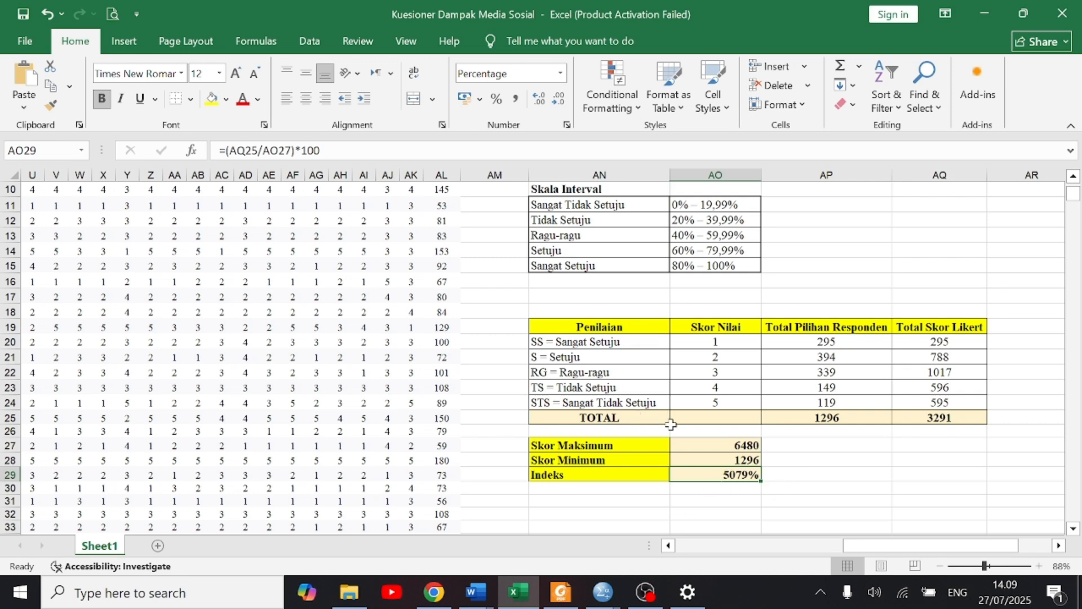
Highlight the Ragu-ragu row of the Skala Interval table, AN13:AO13, with the lightest gold fill.
{"action": "scroll", "coordinate": [653, 418], "scroll_direction": "up", "scroll_amount": 1}
{"action": "left_click_drag", "start_coordinate": [635, 282], "coordinate": [706, 275]}
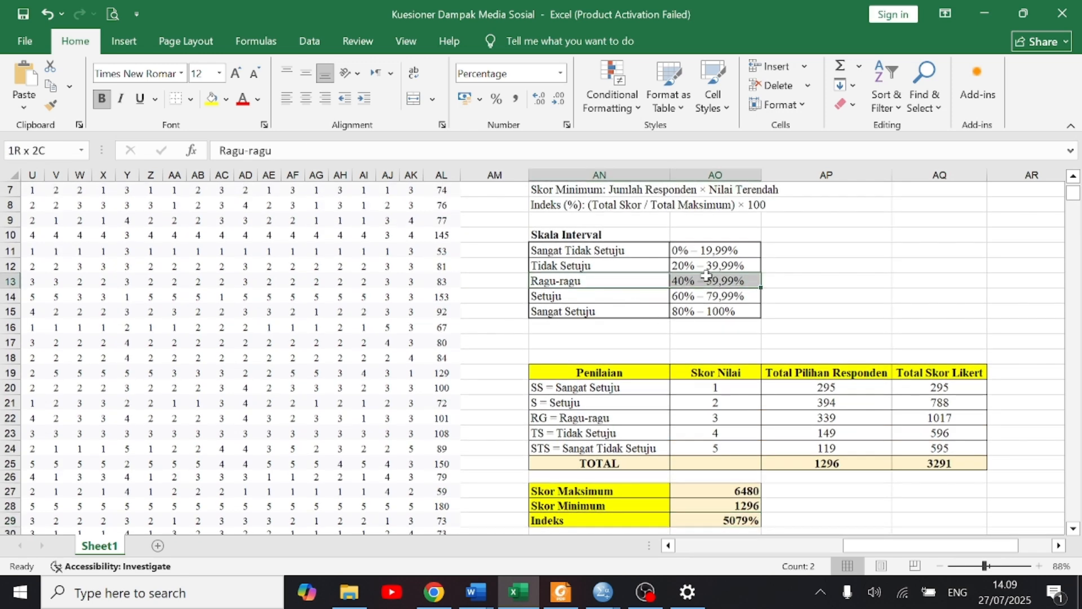
{"action": "left_click", "coordinate": [225, 101]}
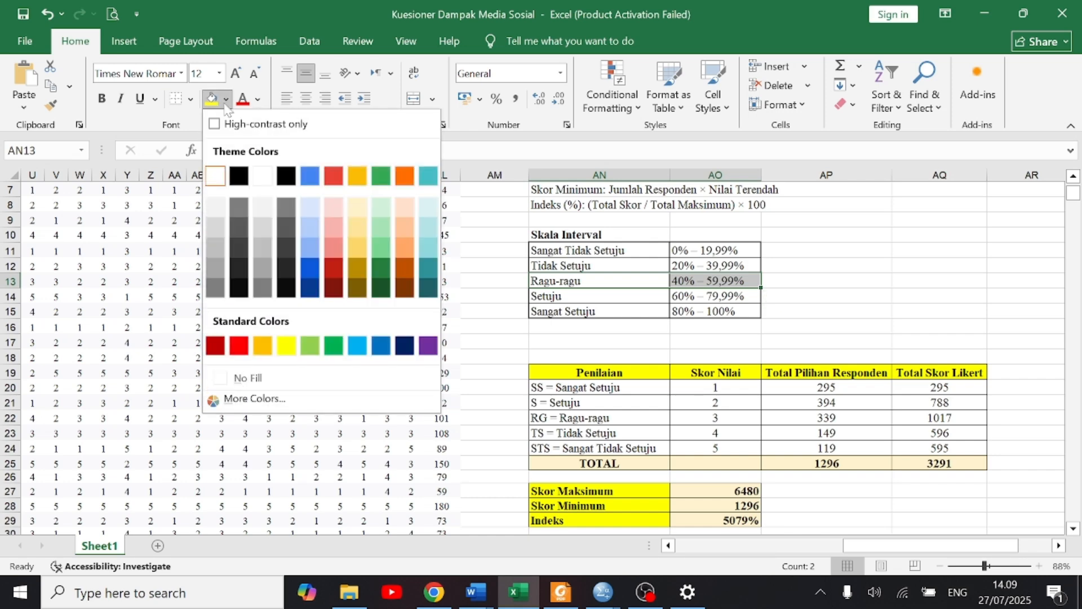
{"action": "left_click", "coordinate": [357, 208]}
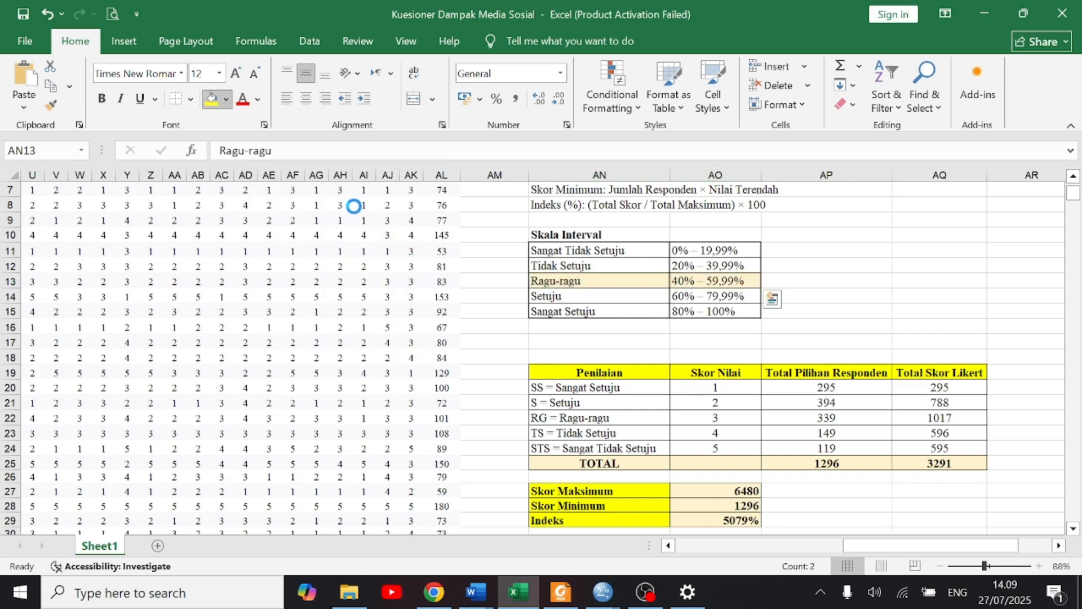
{"action": "left_click", "coordinate": [870, 279]}
Review the finished Likert tables against the interval scale and the respondents' answer data at the start of the sheet.
{"action": "scroll", "coordinate": [690, 287], "scroll_direction": "down", "scroll_amount": 1}
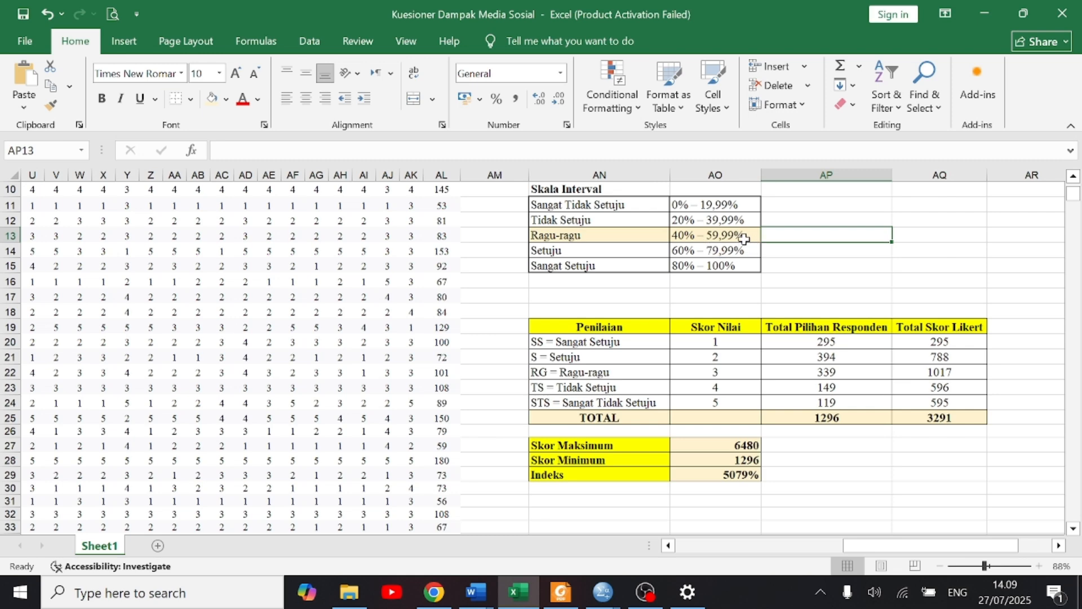
{"action": "scroll", "coordinate": [774, 445], "scroll_direction": "down", "scroll_amount": 1}
{"action": "scroll", "coordinate": [773, 440], "scroll_direction": "up", "scroll_amount": 2}
{"action": "scroll", "coordinate": [773, 441], "scroll_direction": "up", "scroll_amount": 1}
{"action": "scroll", "coordinate": [829, 437], "scroll_direction": "down", "scroll_amount": 3}
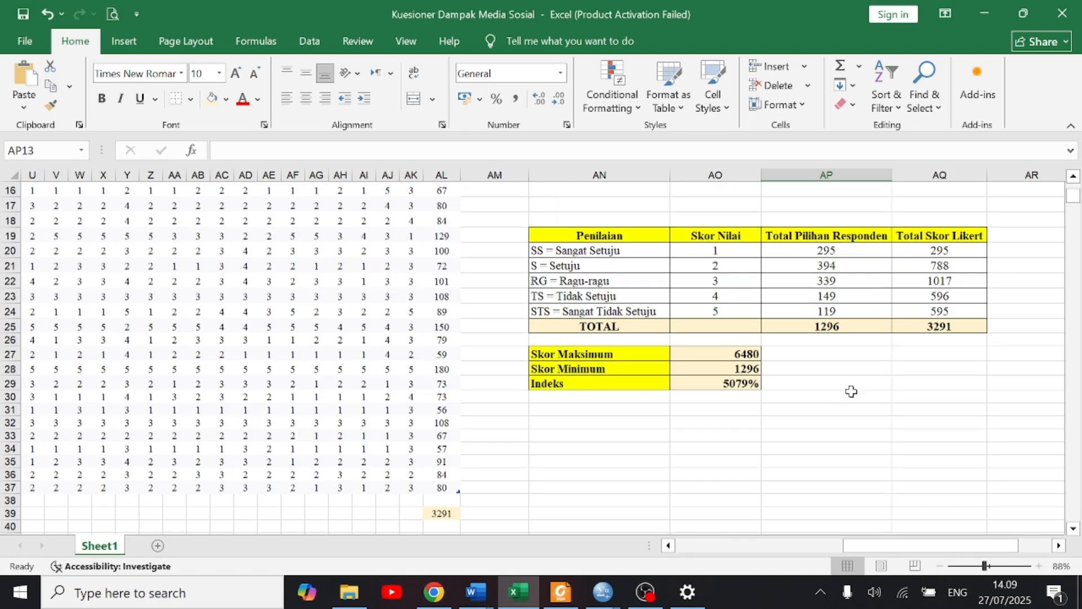
{"action": "scroll", "coordinate": [834, 429], "scroll_direction": "up", "scroll_amount": 1}
{"action": "left_click_drag", "start_coordinate": [842, 546], "coordinate": [704, 570]}
{"action": "scroll", "coordinate": [389, 375], "scroll_direction": "up", "scroll_amount": 4}
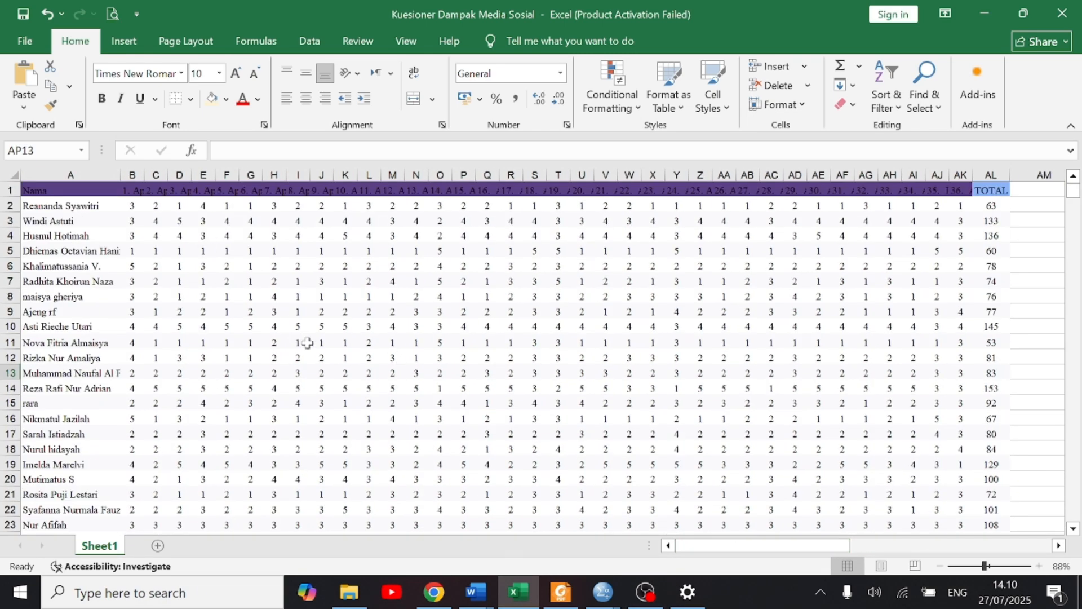
{"action": "scroll", "coordinate": [443, 380], "scroll_direction": "down", "scroll_amount": 2}
{"action": "scroll", "coordinate": [486, 375], "scroll_direction": "up", "scroll_amount": 2}
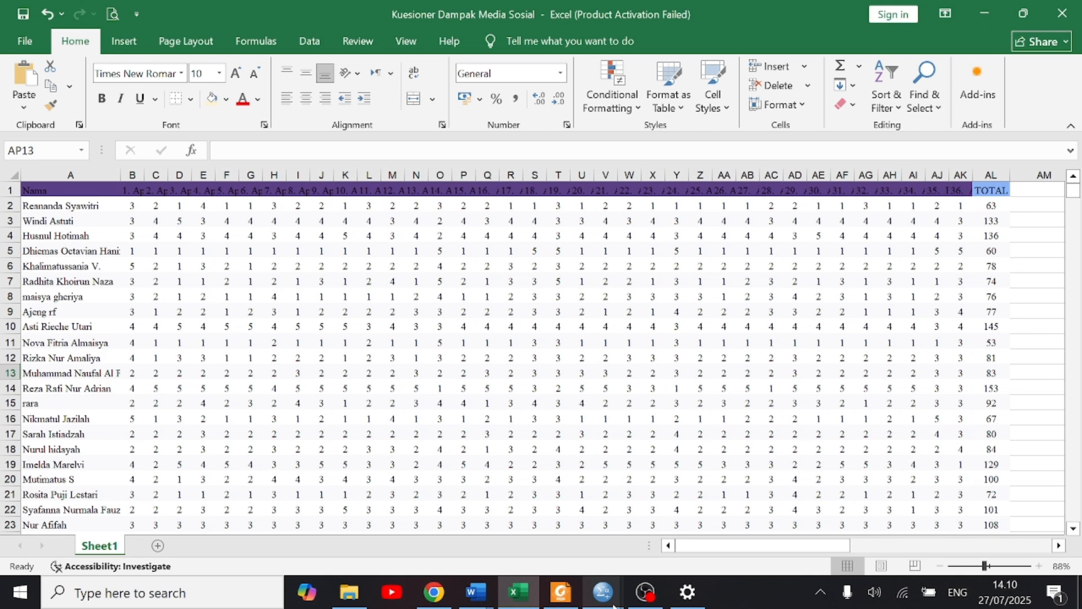
Switch to the UJI VALIDITAS.sav dataset in SPSS Statistics, review its variable definitions from Form_1 to Total, and show the data values.
{"action": "mouse_move", "coordinate": [695, 602]}
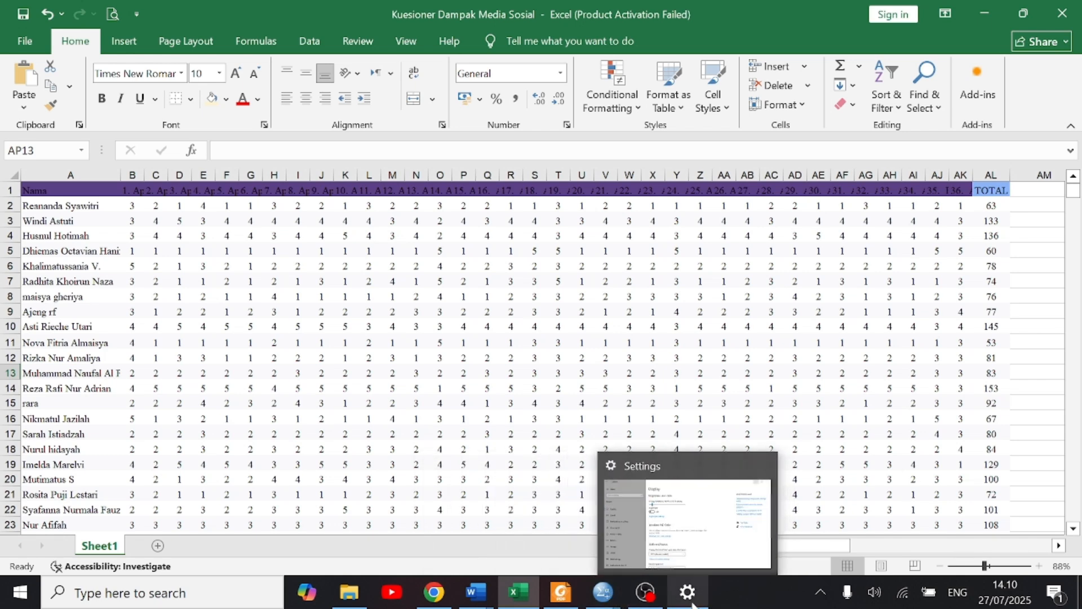
{"action": "mouse_move", "coordinate": [603, 592]}
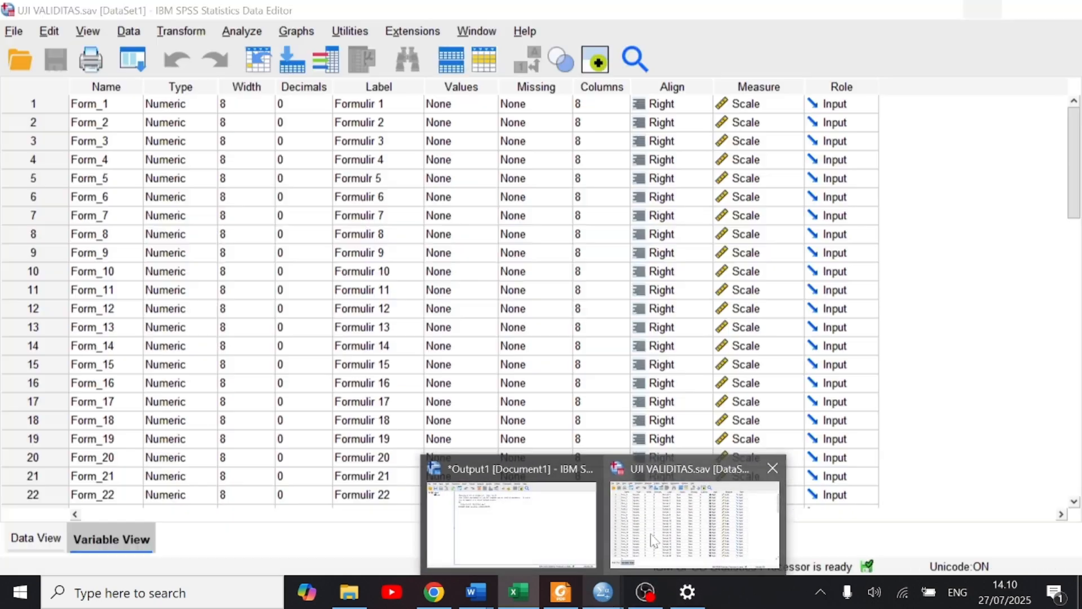
{"action": "left_click", "coordinate": [654, 540]}
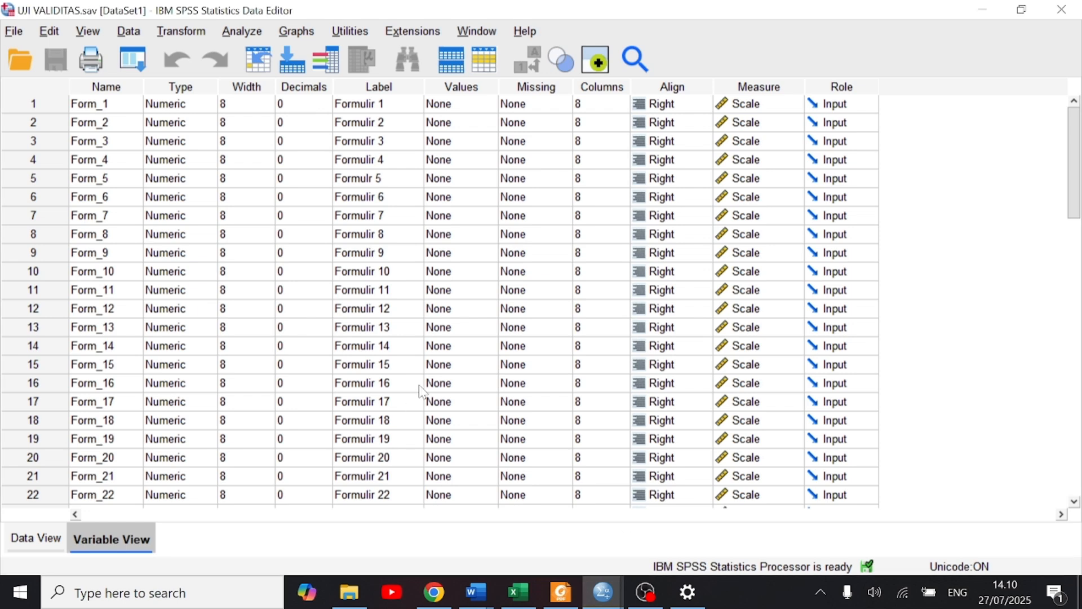
{"action": "scroll", "coordinate": [160, 316], "scroll_direction": "down", "scroll_amount": 11}
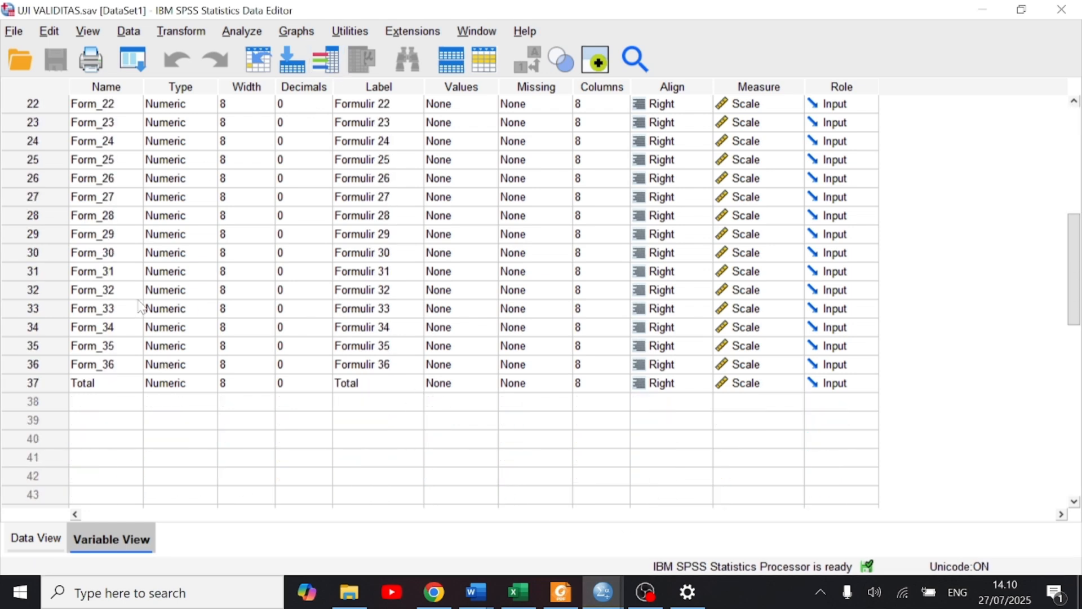
{"action": "scroll", "coordinate": [161, 315], "scroll_direction": "up", "scroll_amount": 10}
{"action": "scroll", "coordinate": [161, 316], "scroll_direction": "up", "scroll_amount": 1}
{"action": "scroll", "coordinate": [139, 383], "scroll_direction": "down", "scroll_amount": 7}
{"action": "left_click", "coordinate": [42, 543]}
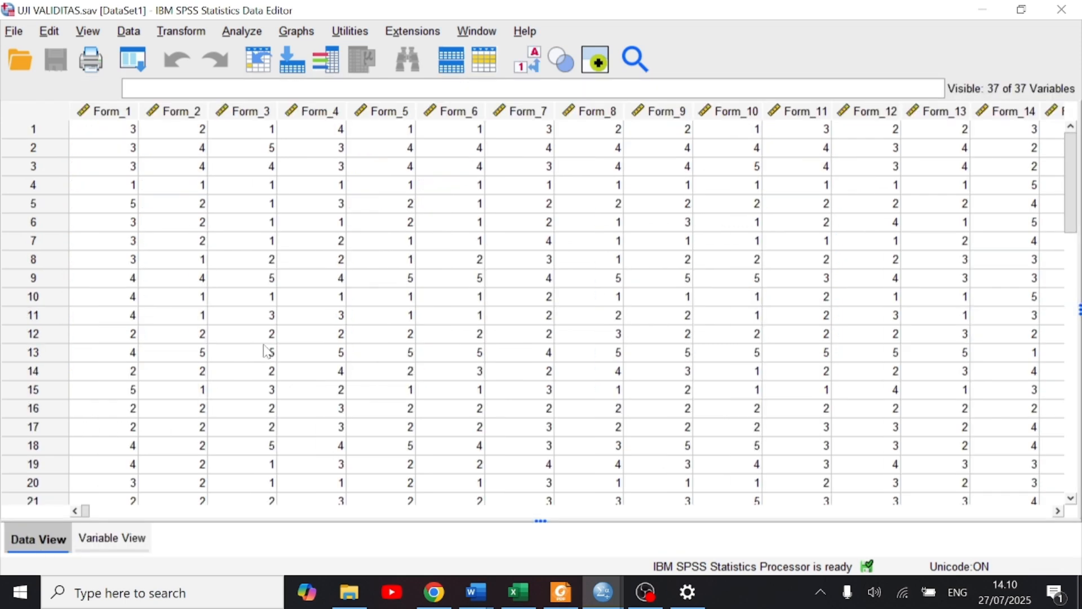
Review the respondents' data values from Form_1 across to the Total column in the validity dataset.
{"action": "scroll", "coordinate": [304, 338], "scroll_direction": "down", "scroll_amount": 9}
{"action": "scroll", "coordinate": [460, 318], "scroll_direction": "up", "scroll_amount": 5}
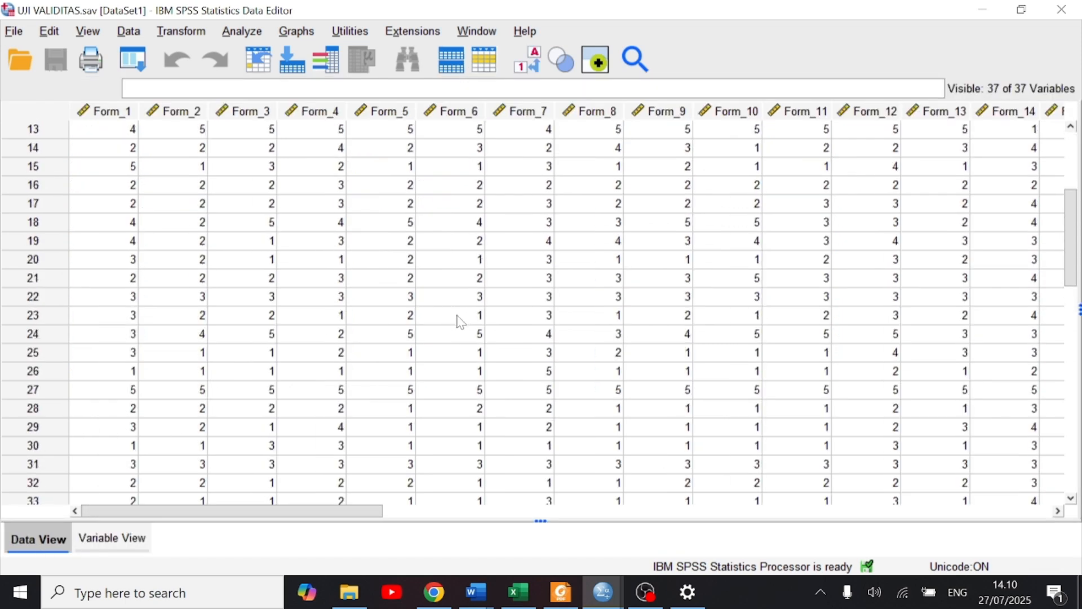
{"action": "scroll", "coordinate": [461, 323], "scroll_direction": "up", "scroll_amount": 4}
{"action": "left_click_drag", "start_coordinate": [364, 511], "coordinate": [896, 567]}
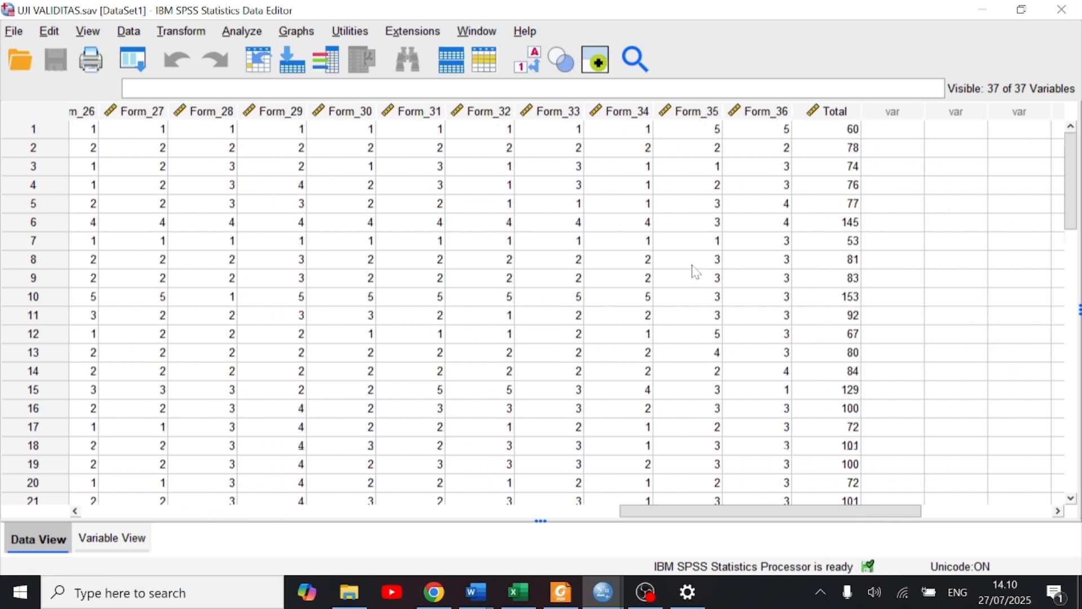
{"action": "scroll", "coordinate": [874, 281], "scroll_direction": "down", "scroll_amount": 10}
{"action": "scroll", "coordinate": [860, 309], "scroll_direction": "up", "scroll_amount": 9}
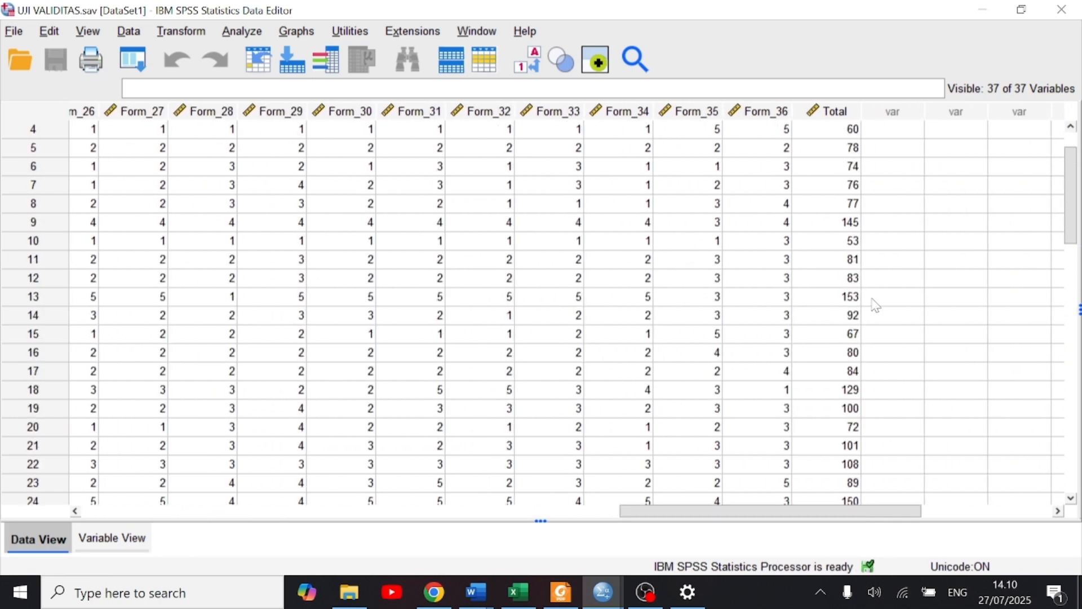
{"action": "scroll", "coordinate": [872, 307], "scroll_direction": "up", "scroll_amount": 1}
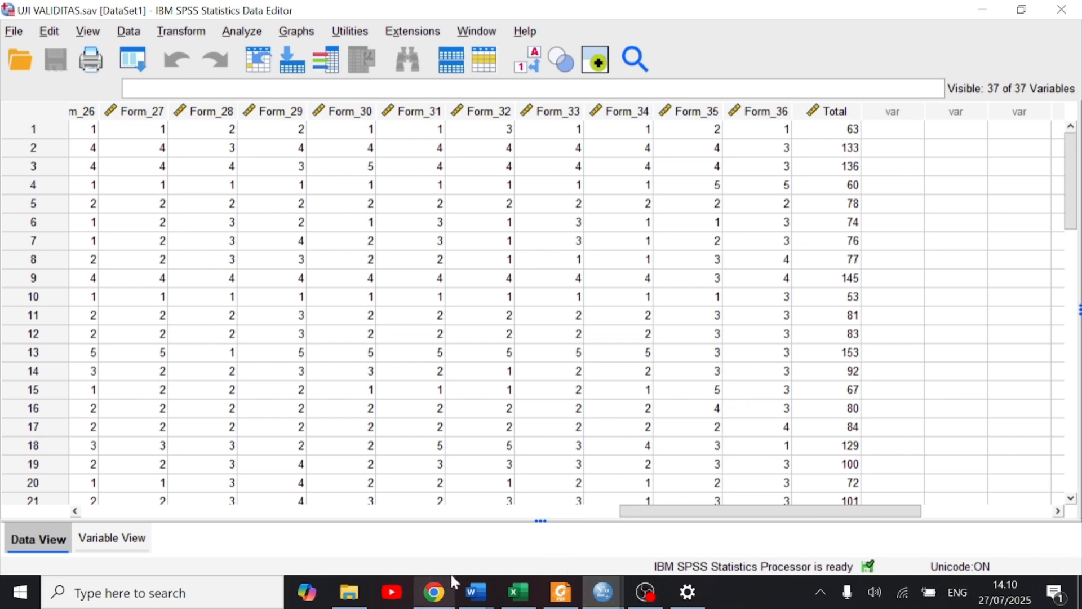
{"action": "left_click_drag", "start_coordinate": [647, 514], "coordinate": [107, 514]}
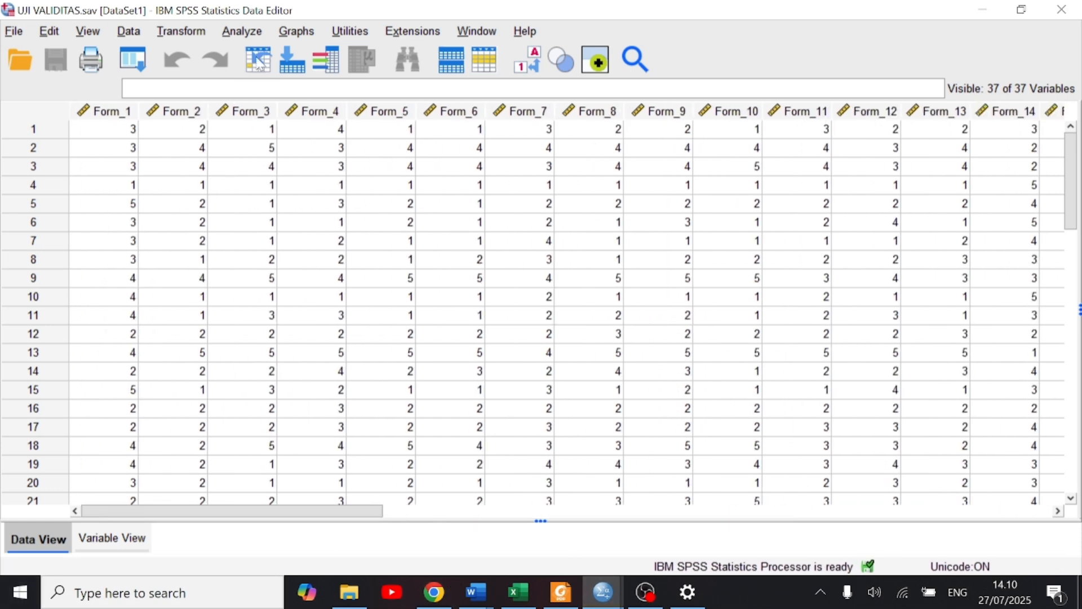
Set up a Bivariate Correlations analysis with all variables, Formulir 1 through Formulir 36 and Total.
{"action": "left_click", "coordinate": [250, 37]}
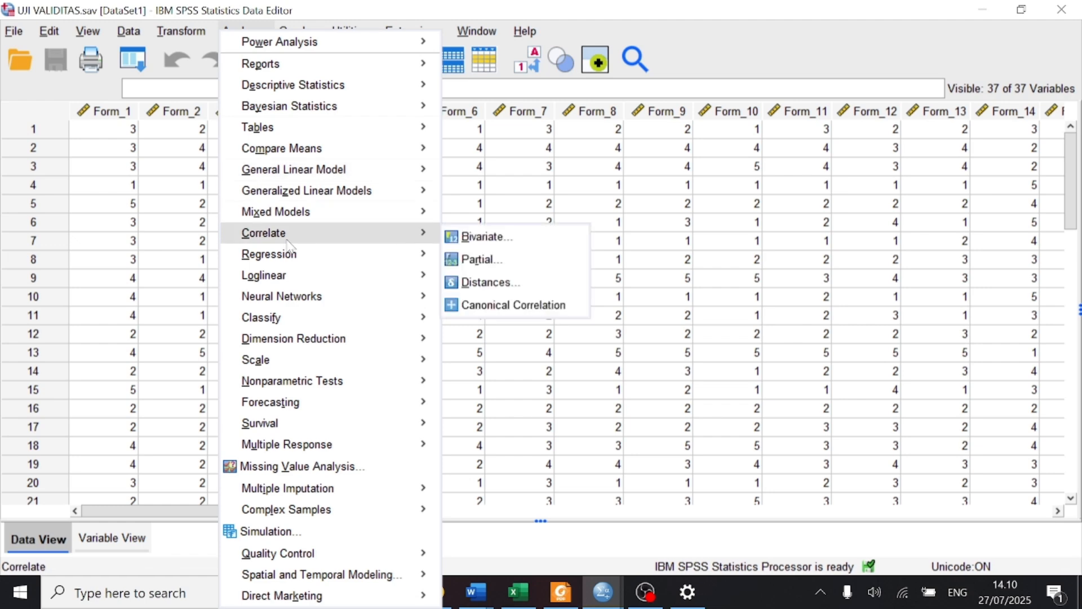
{"action": "mouse_move", "coordinate": [409, 233]}
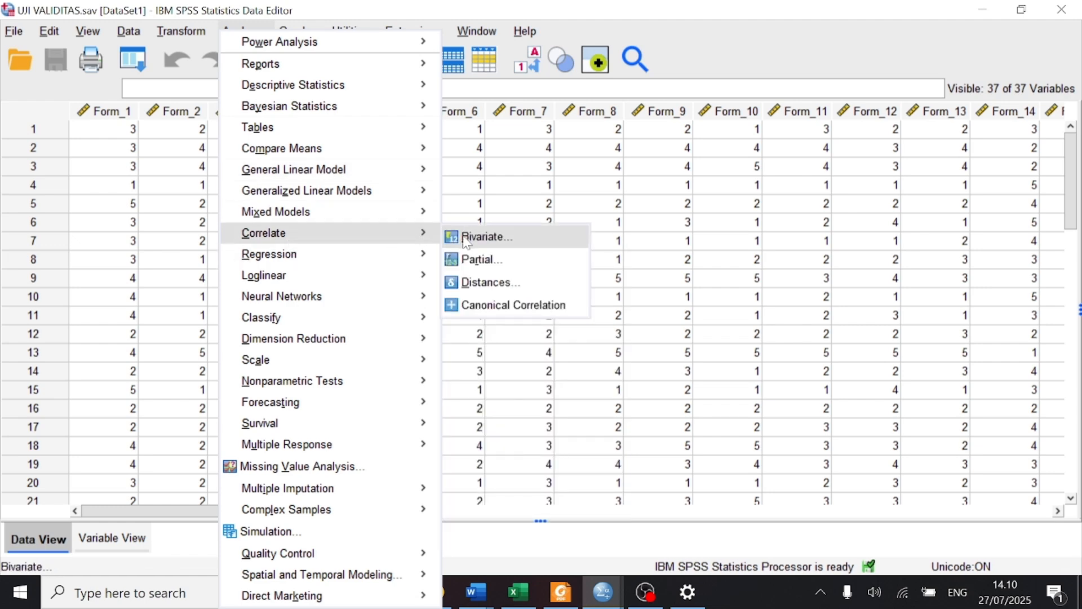
{"action": "left_click", "coordinate": [466, 237]}
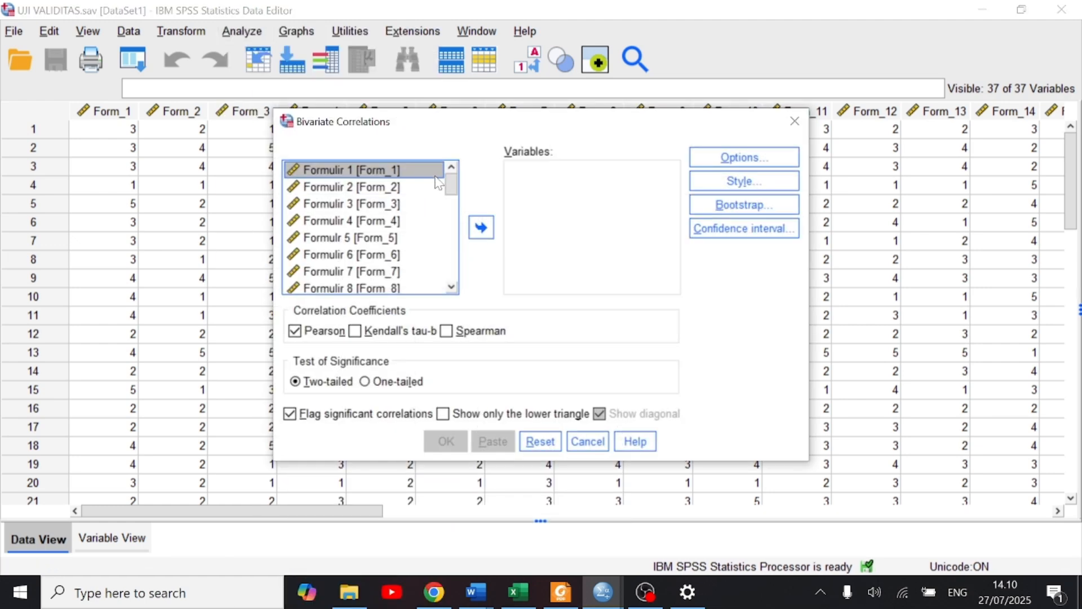
{"action": "left_click", "coordinate": [480, 228]}
{"action": "left_click", "coordinate": [421, 174]}
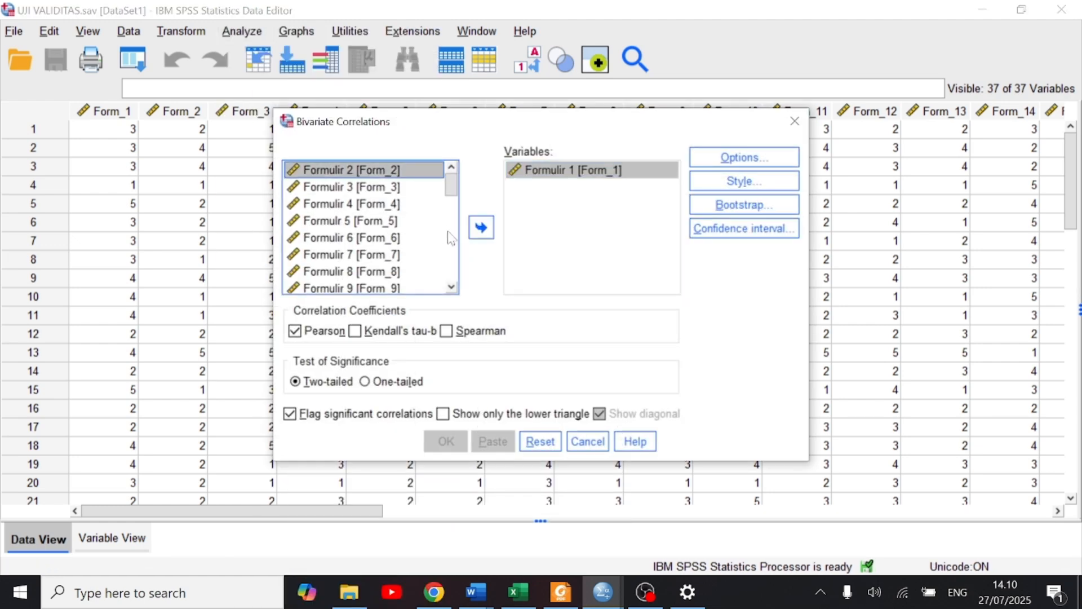
{"action": "left_click", "coordinate": [480, 228]}
{"action": "left_click", "coordinate": [420, 172]}
{"action": "left_click", "coordinate": [480, 228]}
{"action": "left_click", "coordinate": [417, 172]}
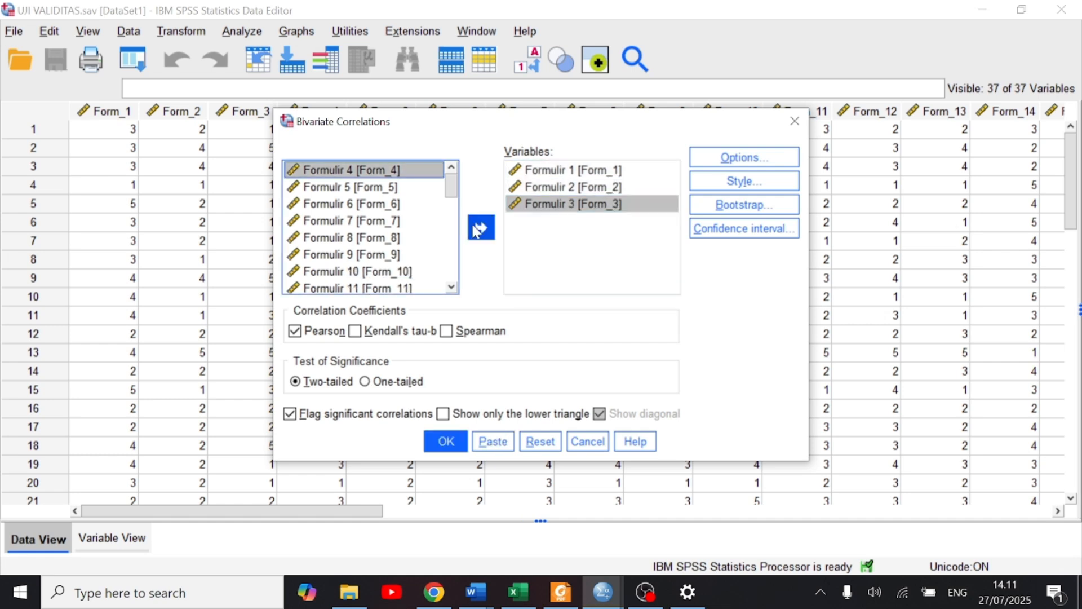
{"action": "left_click", "coordinate": [474, 229]}
{"action": "left_click", "coordinate": [417, 171]}
{"action": "left_click", "coordinate": [480, 228]}
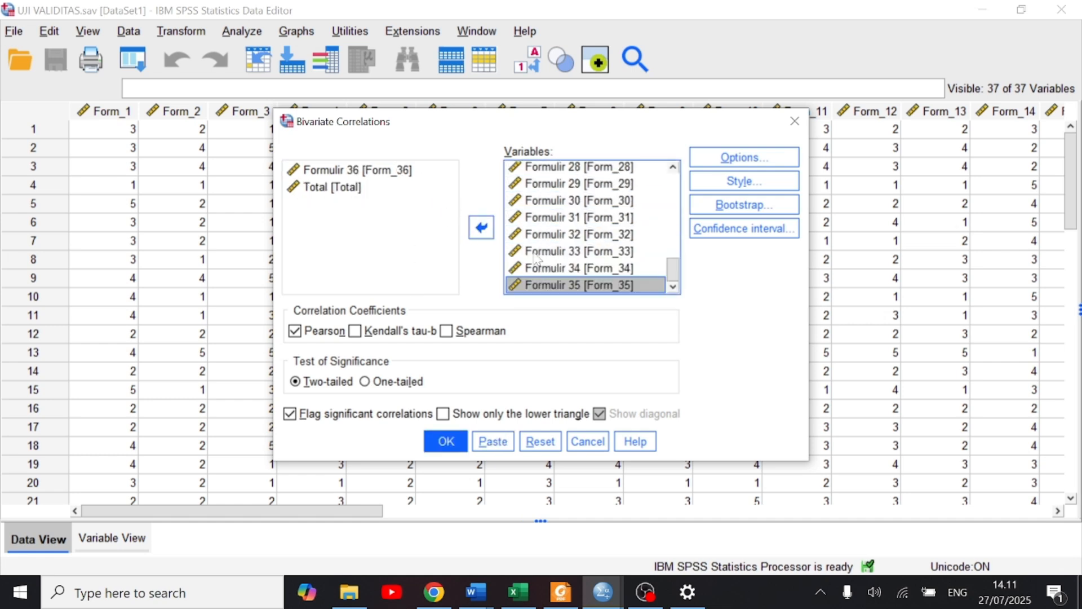
{"action": "left_click", "coordinate": [413, 174]}
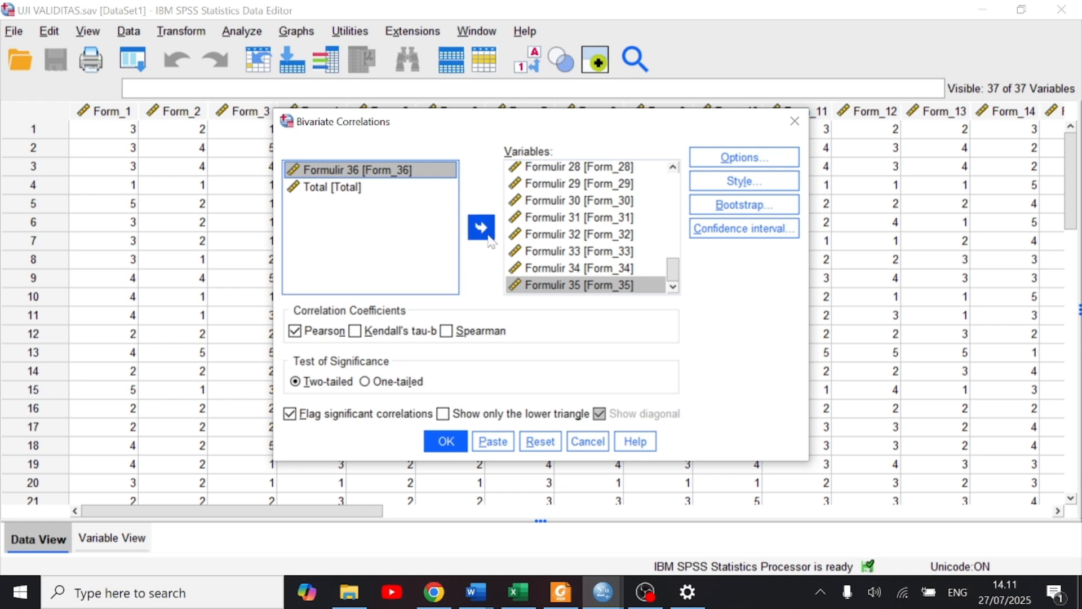
{"action": "left_click", "coordinate": [488, 237]}
{"action": "left_click", "coordinate": [424, 172]}
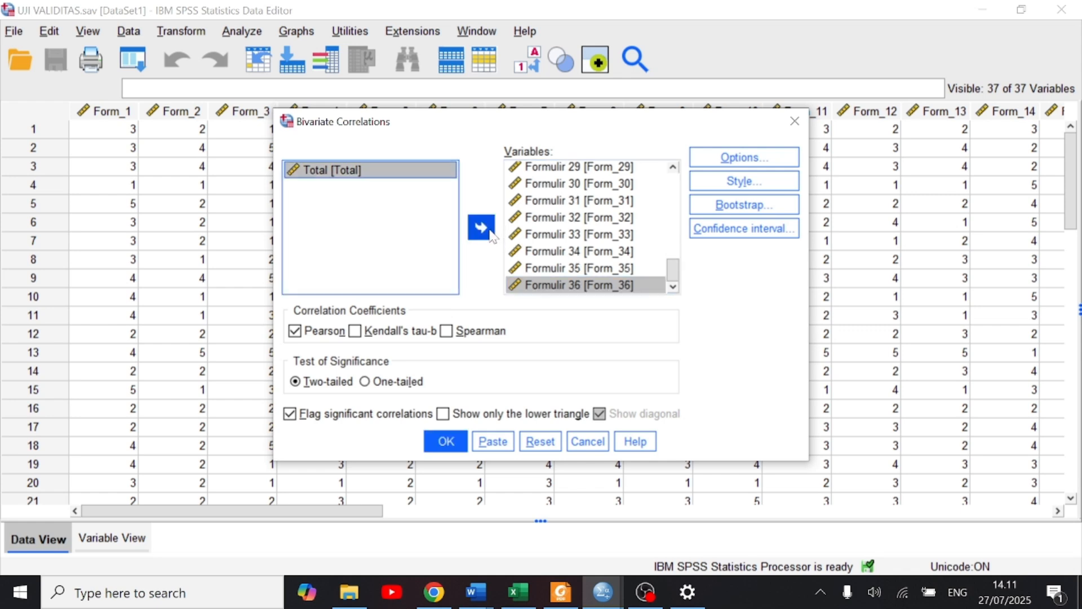
{"action": "left_click", "coordinate": [492, 237]}
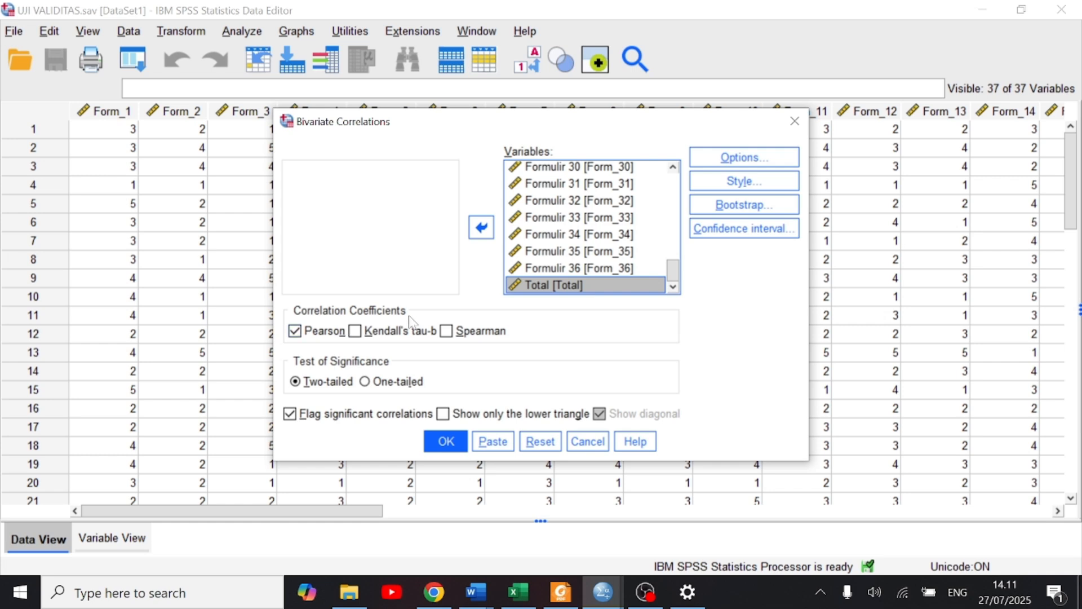
Keep the Pearson coefficient, choose the One-tailed test of significance, and run the correlation analysis.
{"action": "left_click", "coordinate": [297, 333]}
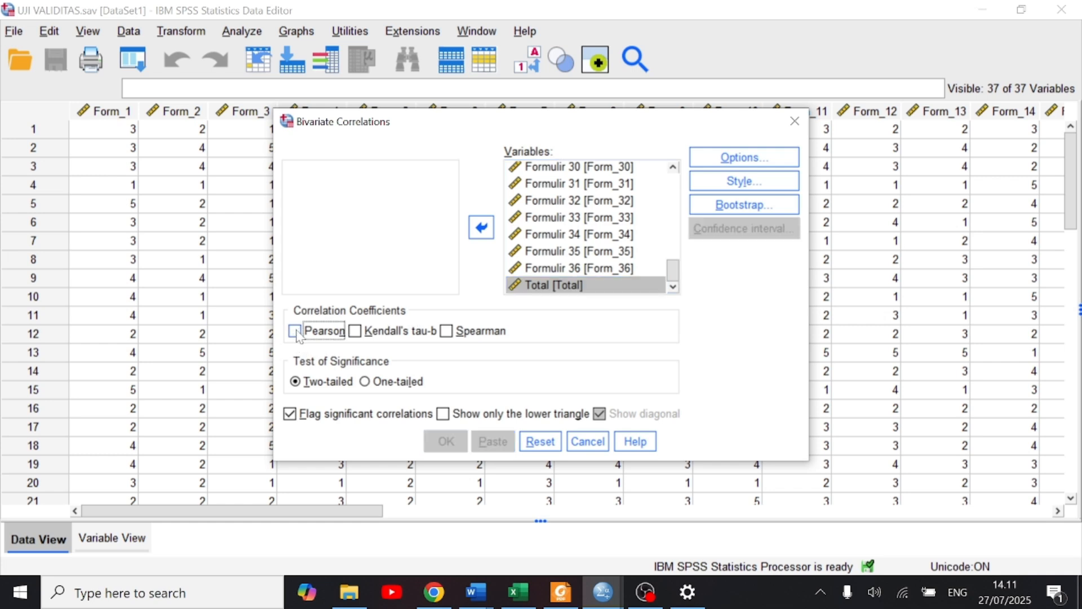
{"action": "left_click", "coordinate": [295, 332]}
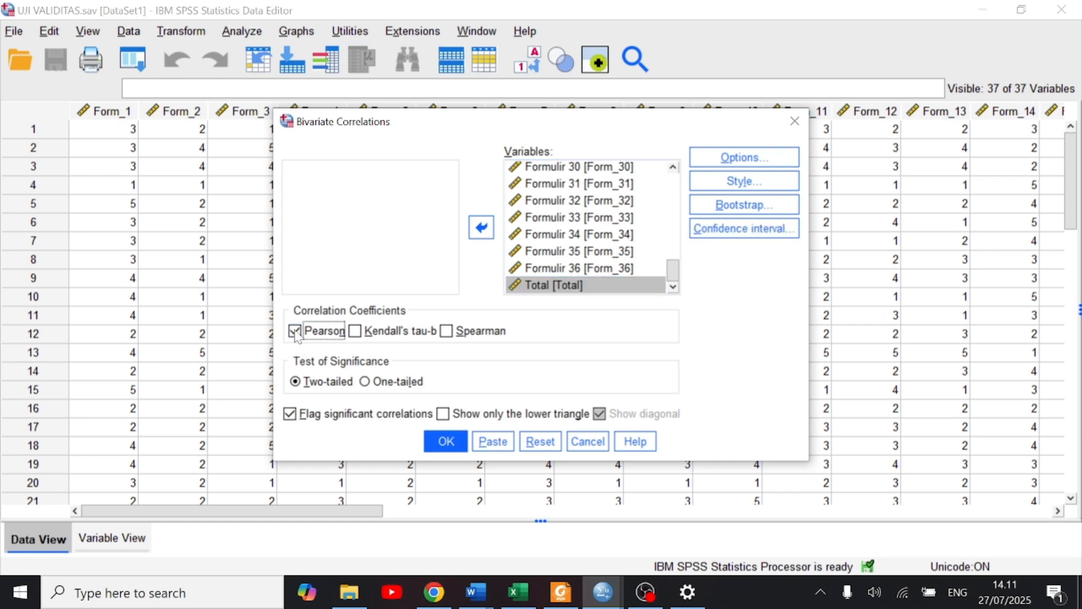
{"action": "left_click", "coordinate": [366, 382]}
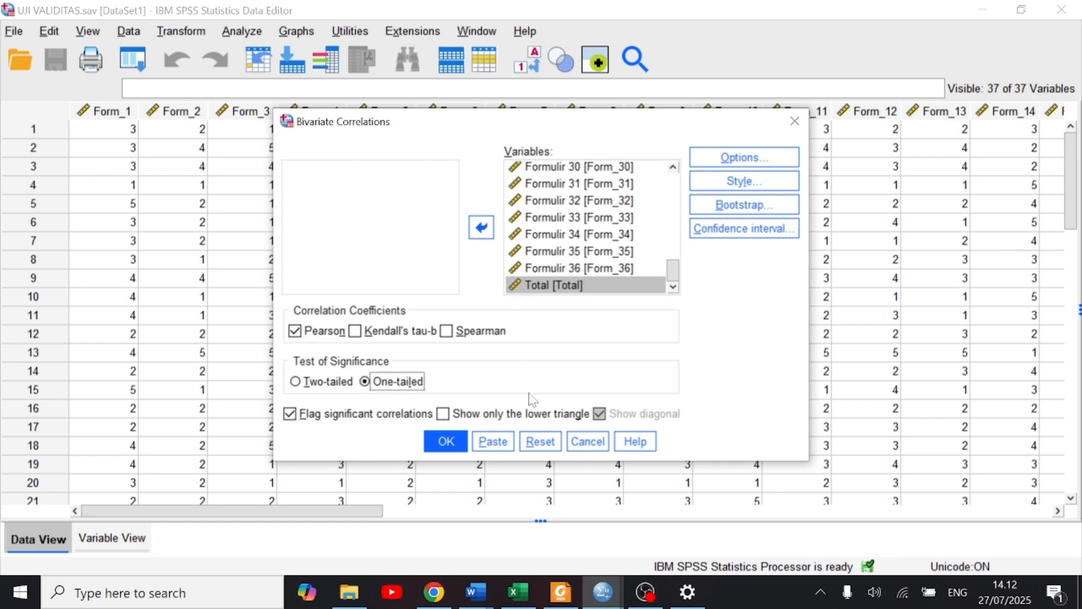
{"action": "left_click", "coordinate": [449, 443]}
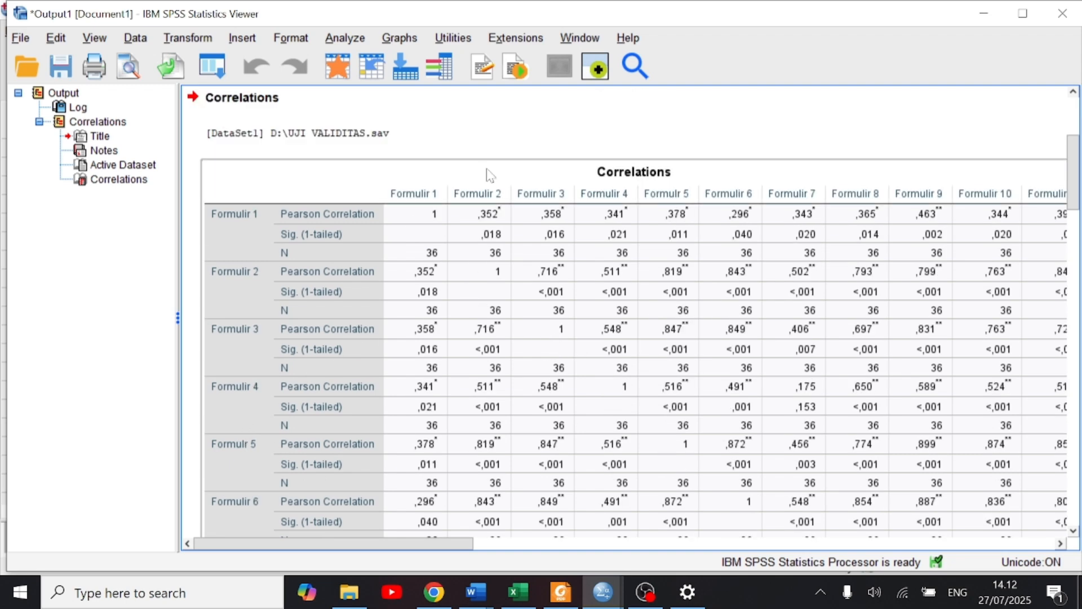
Open the Correlations output table for editing, show its Pivoting Trays, and widen the tray window slightly.
{"action": "left_click", "coordinate": [537, 168]}
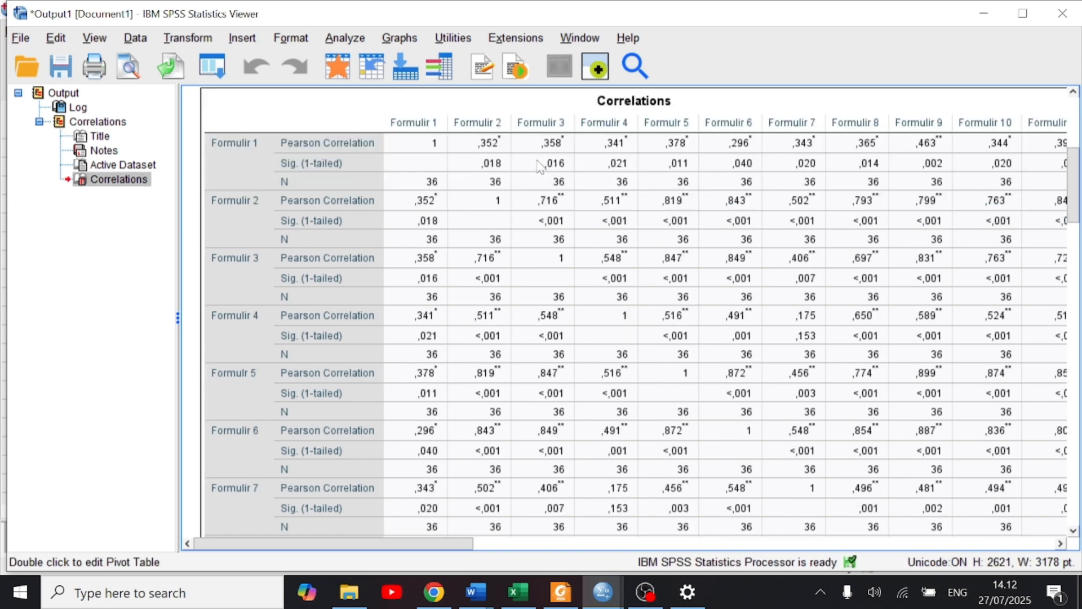
{"action": "double_click", "coordinate": [539, 167]}
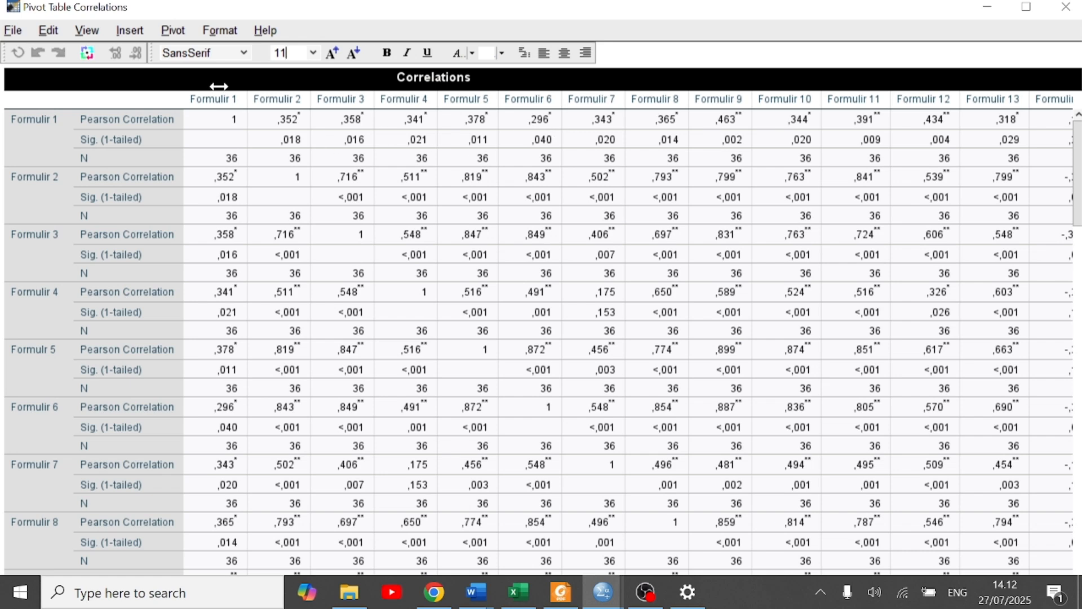
{"action": "left_click", "coordinate": [172, 30]}
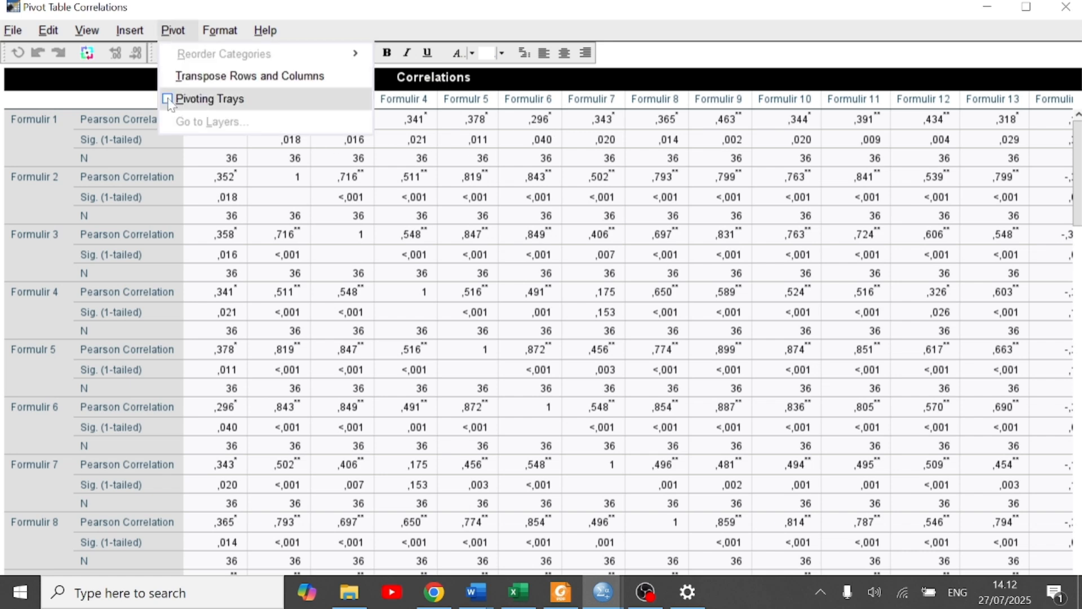
{"action": "left_click", "coordinate": [209, 99]}
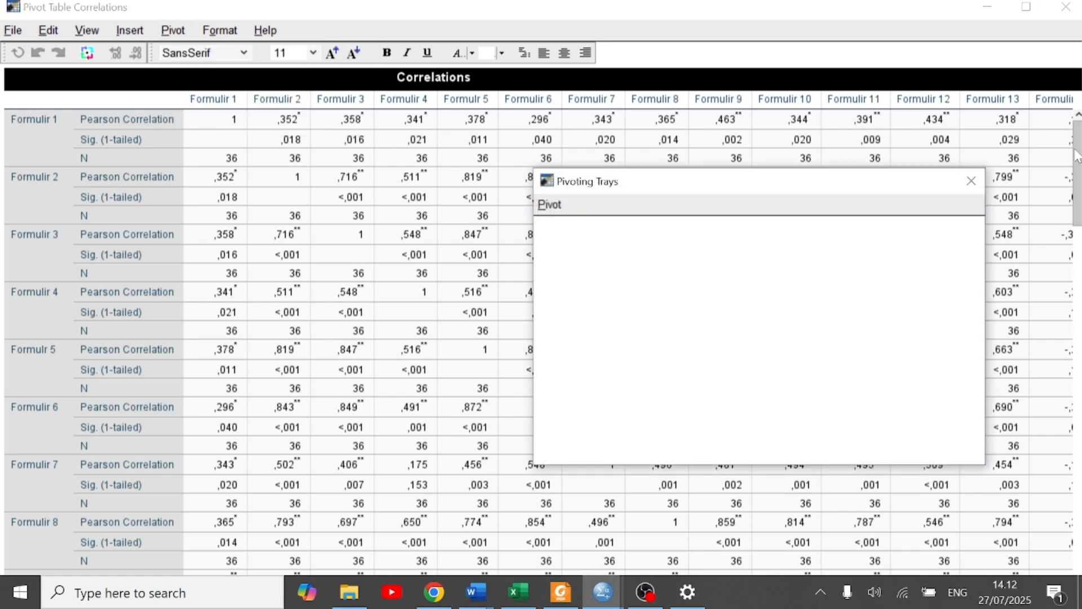
{"action": "left_click_drag", "start_coordinate": [985, 294], "coordinate": [997, 294]}
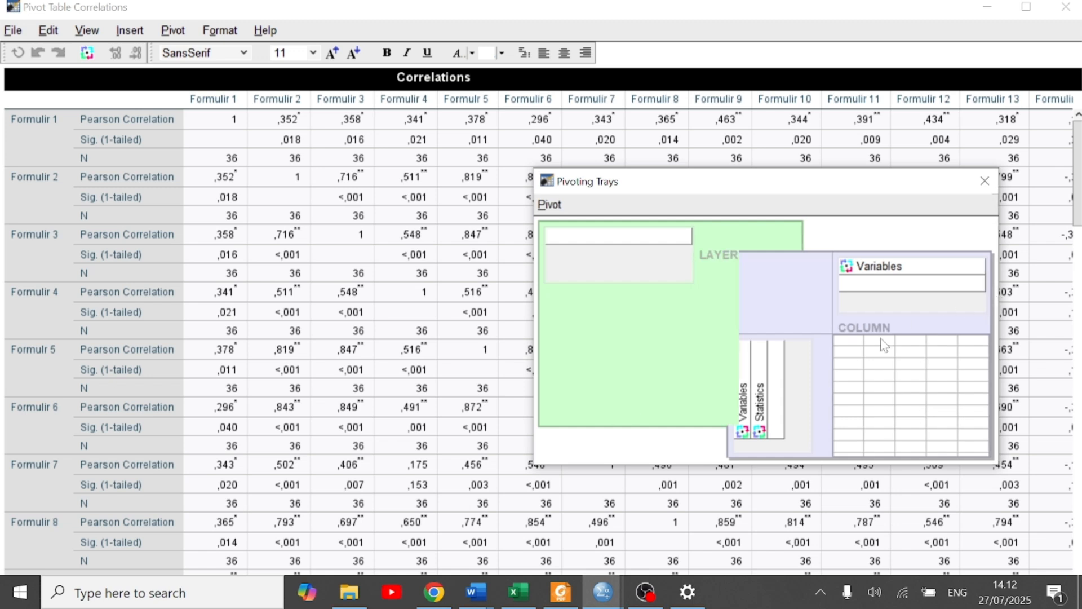
Pivot the Correlations table by moving the column Variables to the layer and Statistics to the columns, and close the trays.
{"action": "mouse_move", "coordinate": [758, 431]}
{"action": "left_mouse_down"}
{"action": "mouse_move", "coordinate": [756, 419]}
{"action": "mouse_move", "coordinate": [755, 430]}
{"action": "left_mouse_up"}
{"action": "left_click_drag", "start_coordinate": [890, 269], "coordinate": [623, 243]}
{"action": "left_click_drag", "start_coordinate": [770, 389], "coordinate": [911, 274]}
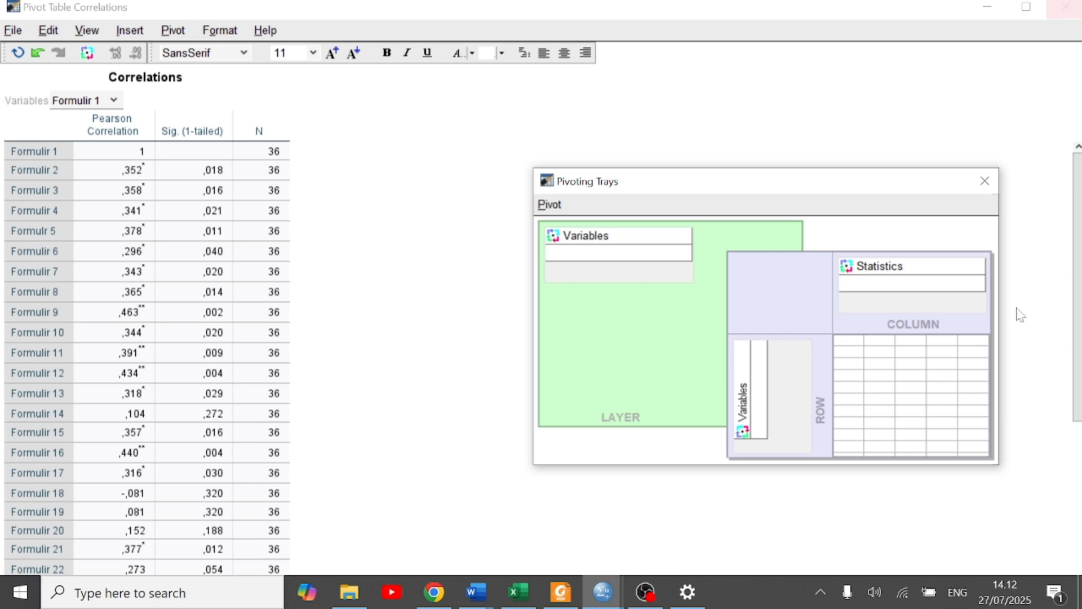
{"action": "left_click", "coordinate": [985, 181]}
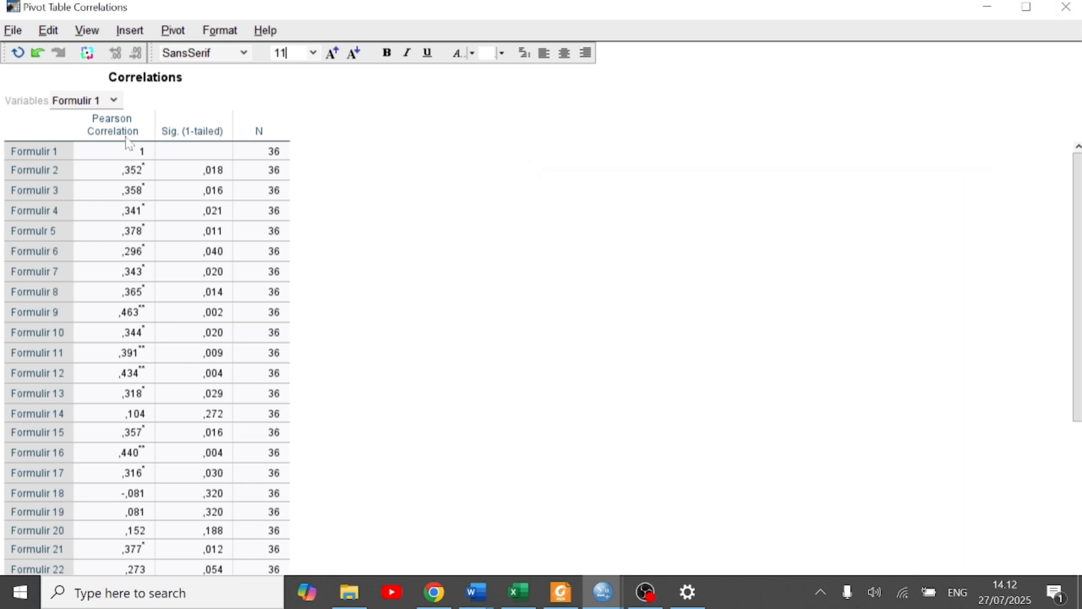
Set the Correlations table's Variables layer to Total.
{"action": "left_click", "coordinate": [114, 101]}
{"action": "scroll", "coordinate": [93, 175], "scroll_direction": "down", "scroll_amount": 8}
{"action": "scroll", "coordinate": [93, 180], "scroll_direction": "down", "scroll_amount": 2}
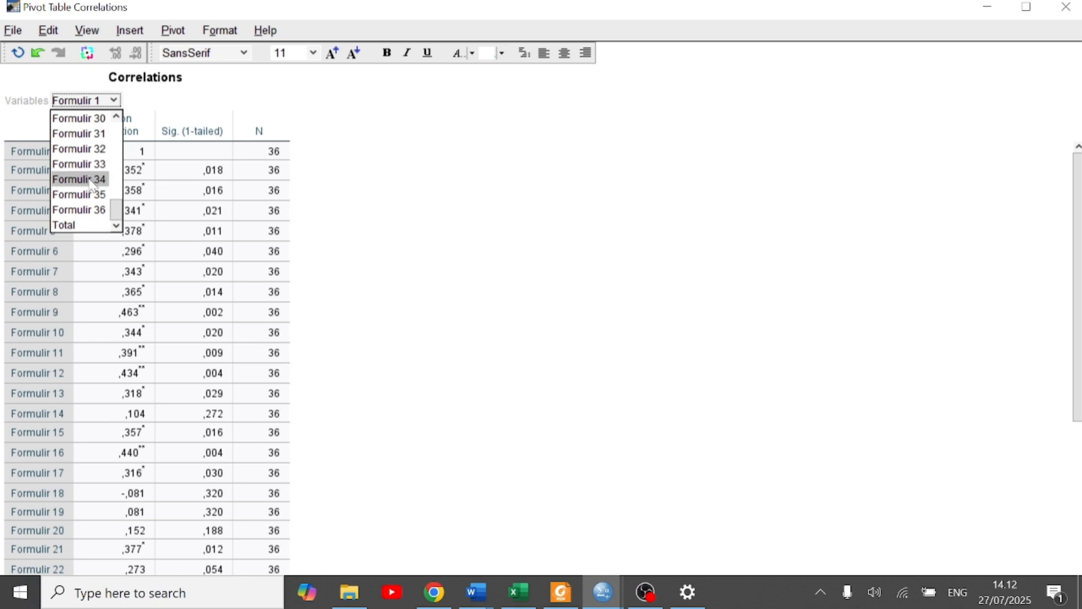
{"action": "left_click", "coordinate": [84, 225]}
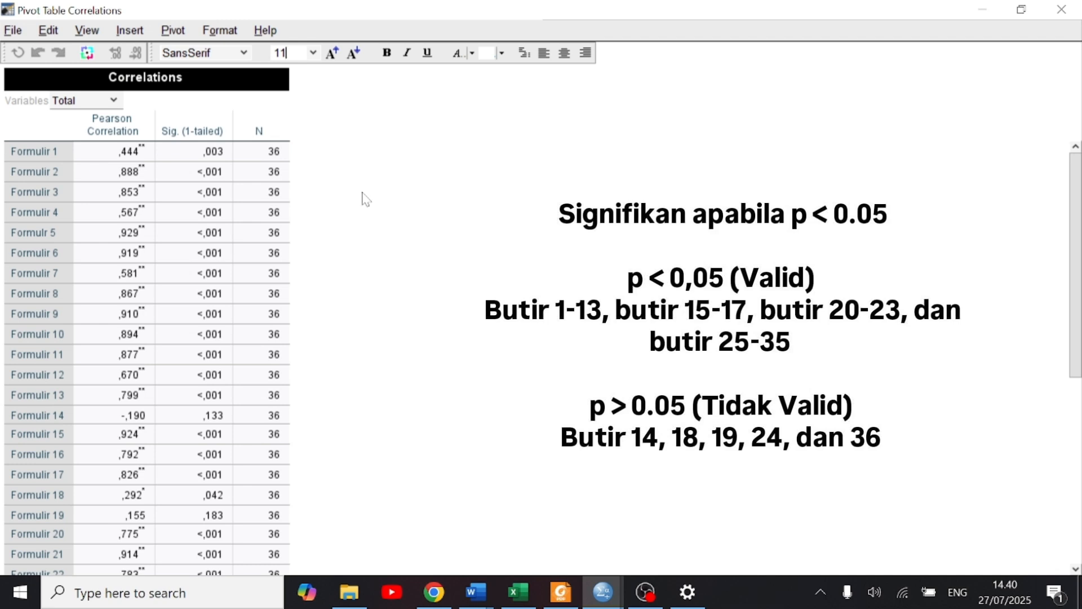
Examine the one-tailed significance values of Formulir 1 through Formulir 13 against the 0.05 threshold.
{"action": "left_click", "coordinate": [195, 155]}
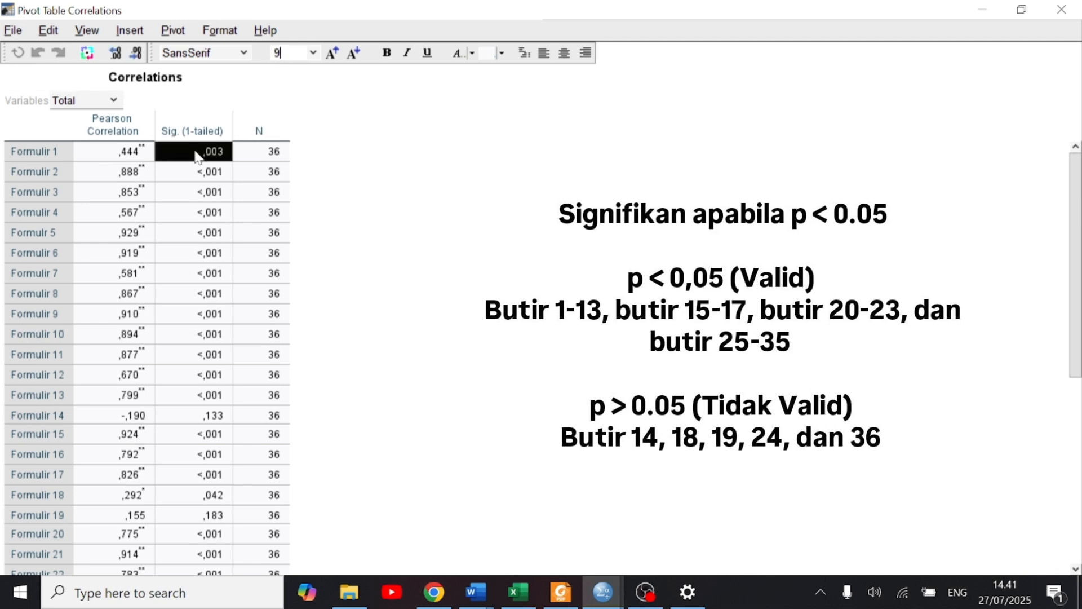
{"action": "mouse_move", "coordinate": [209, 168]}
{"action": "left_click", "coordinate": [221, 175]}
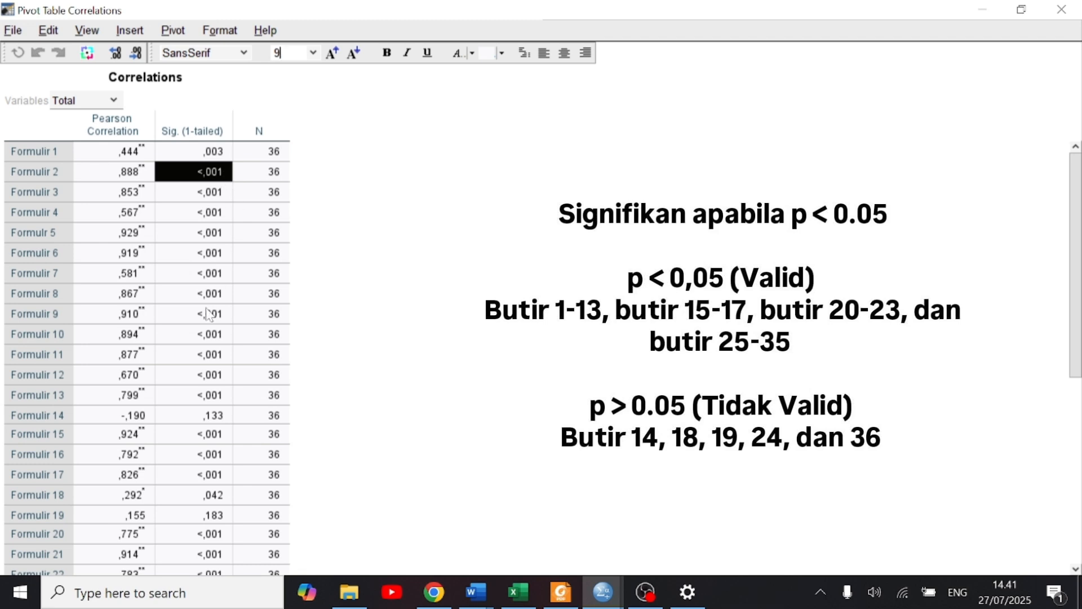
{"action": "left_click", "coordinate": [217, 396]}
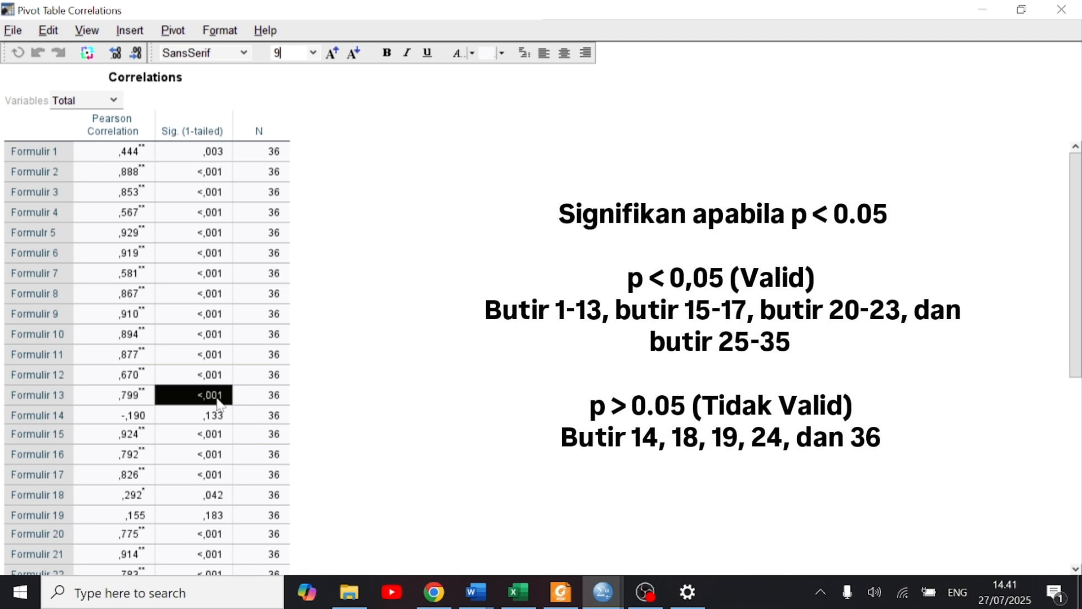
{"action": "scroll", "coordinate": [259, 372], "scroll_direction": "down", "scroll_amount": 2}
{"action": "scroll", "coordinate": [325, 383], "scroll_direction": "down", "scroll_amount": 4}
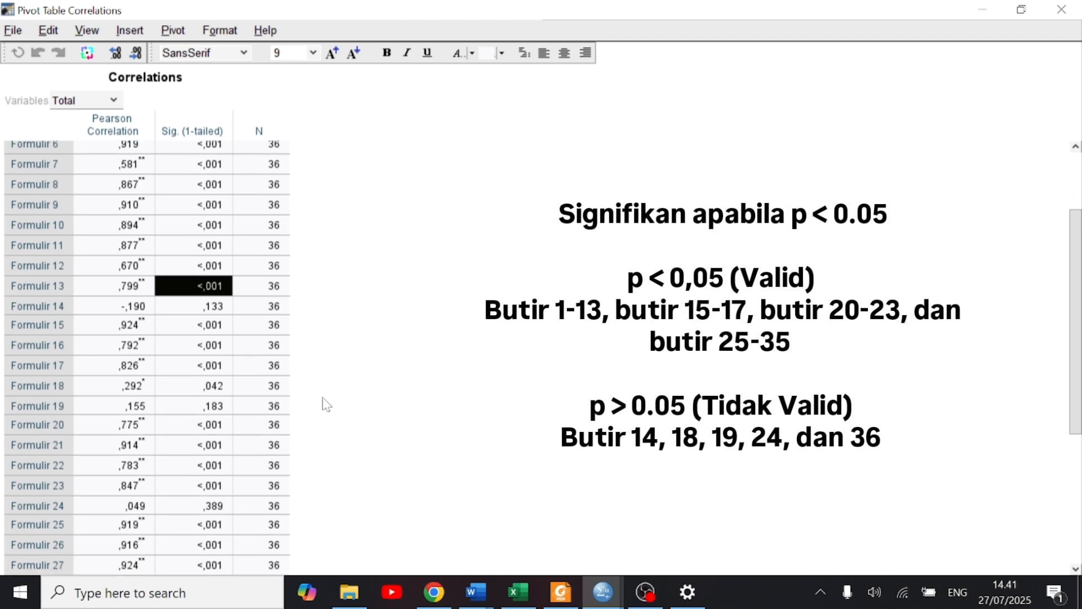
{"action": "scroll", "coordinate": [315, 392], "scroll_direction": "down", "scroll_amount": 1}
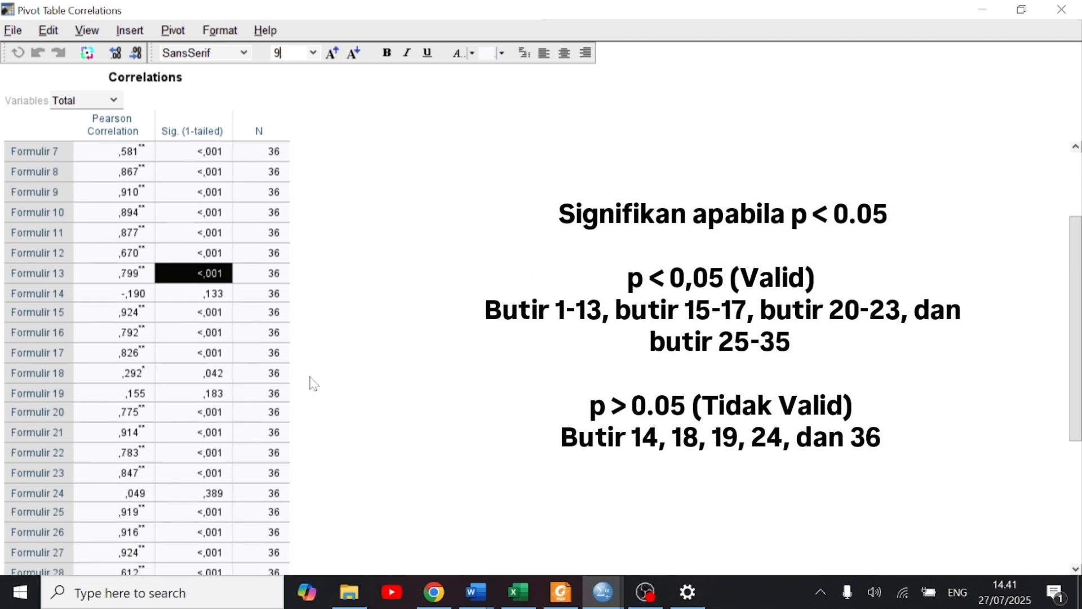
Check the one-tailed significance values of Formulir 14 through Formulir 17 in the Correlations table.
{"action": "left_click", "coordinate": [215, 292]}
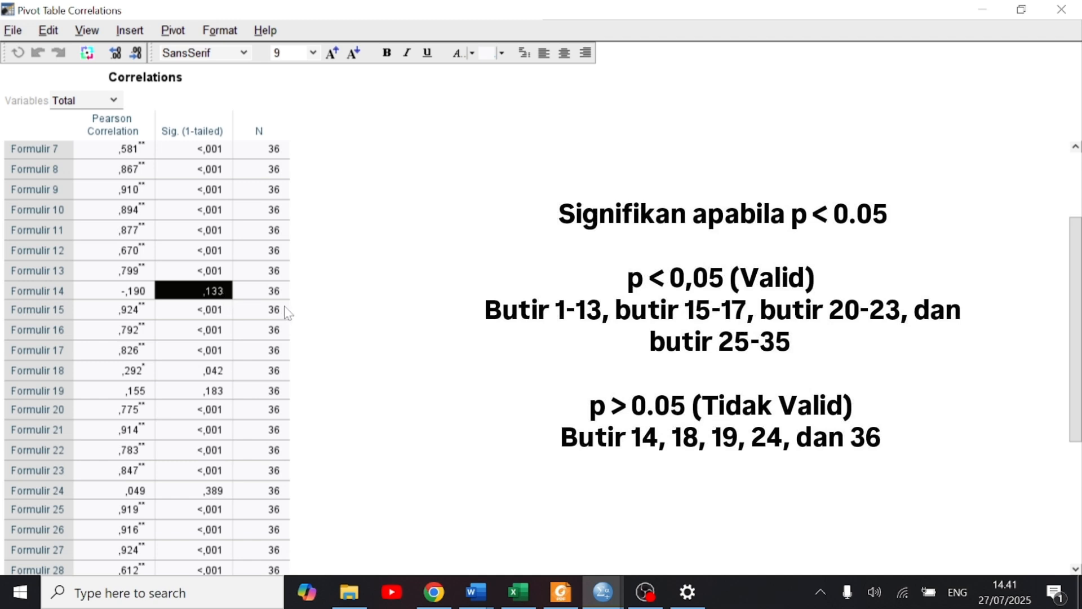
{"action": "scroll", "coordinate": [310, 299], "scroll_direction": "down", "scroll_amount": 2}
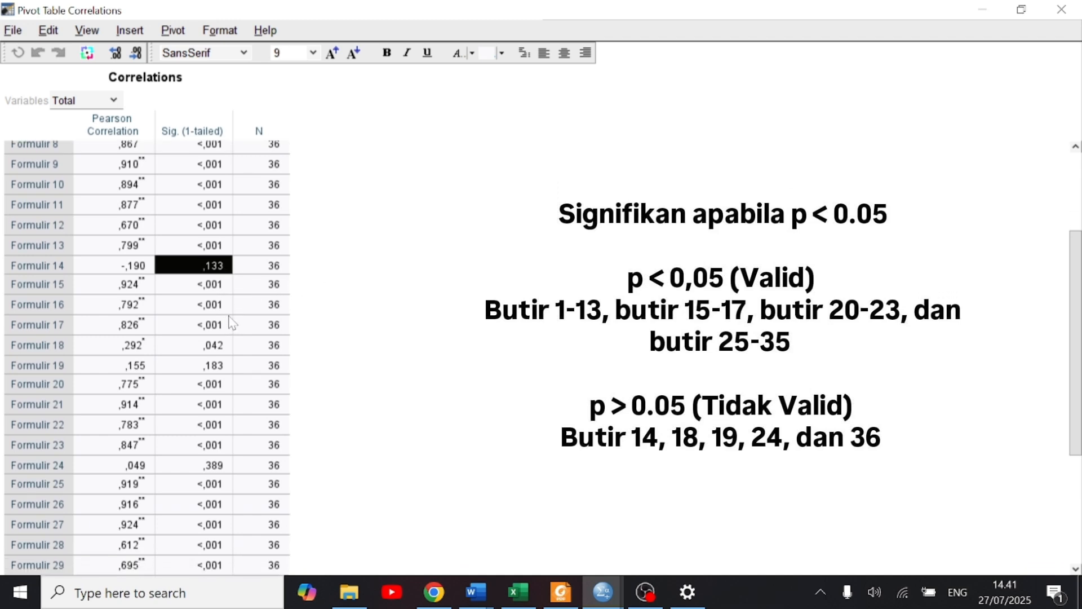
{"action": "scroll", "coordinate": [233, 324], "scroll_direction": "down", "scroll_amount": 1}
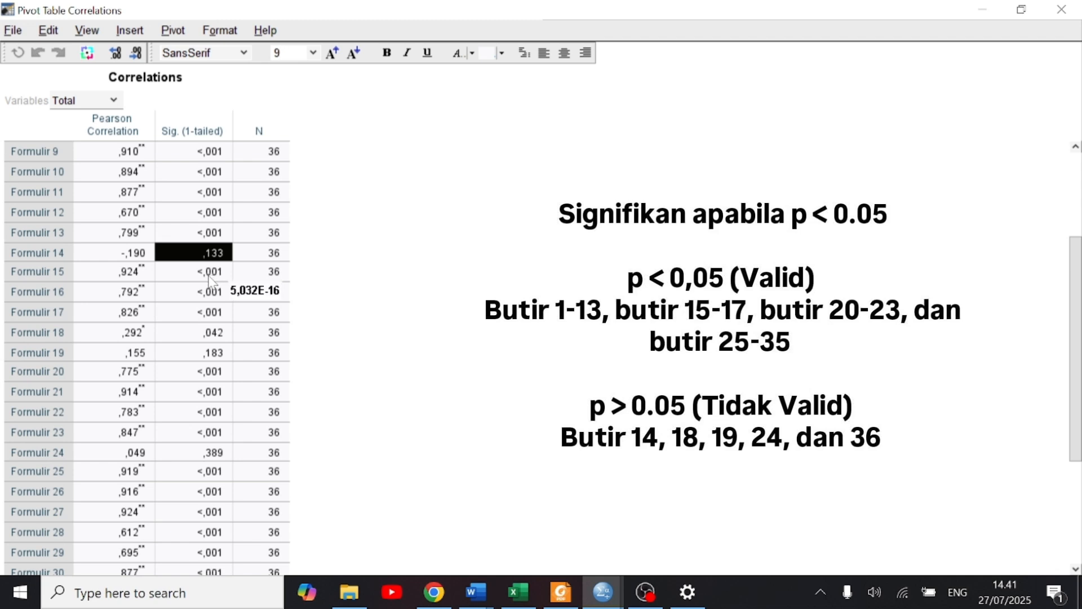
{"action": "left_click", "coordinate": [209, 275]}
{"action": "left_click", "coordinate": [220, 312]}
{"action": "scroll", "coordinate": [273, 332], "scroll_direction": "down", "scroll_amount": 4}
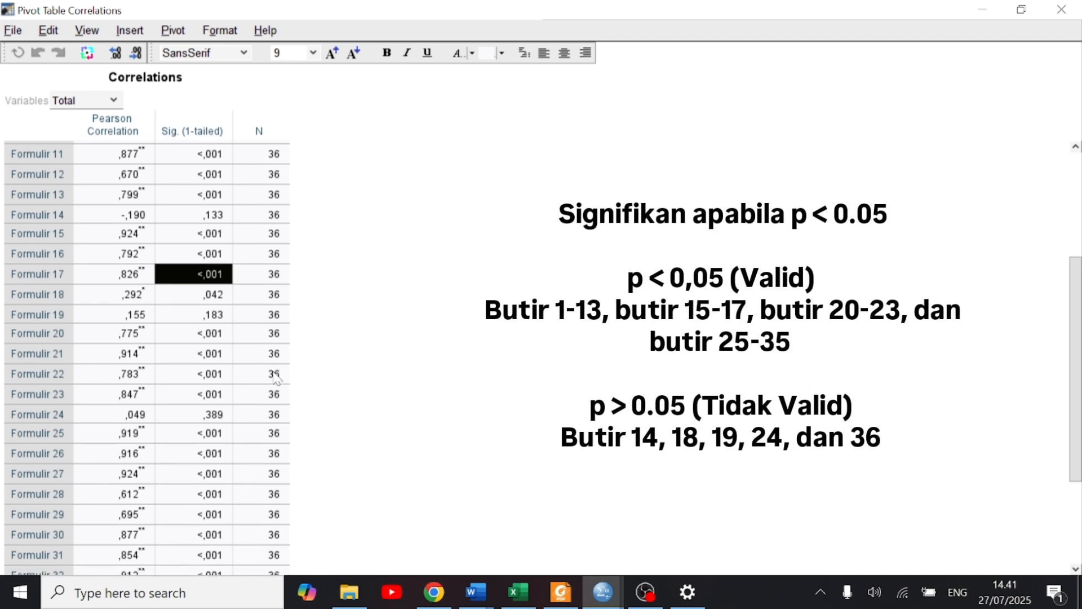
{"action": "scroll", "coordinate": [275, 374], "scroll_direction": "down", "scroll_amount": 1}
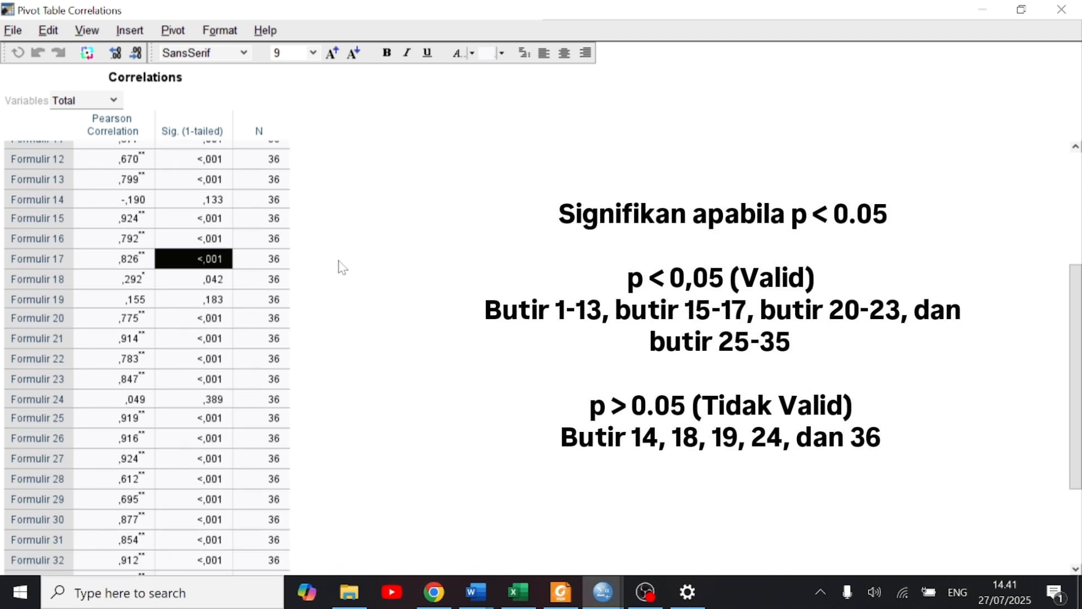
{"action": "scroll", "coordinate": [341, 262], "scroll_direction": "down", "scroll_amount": 2}
{"action": "scroll", "coordinate": [333, 282], "scroll_direction": "down", "scroll_amount": 2}
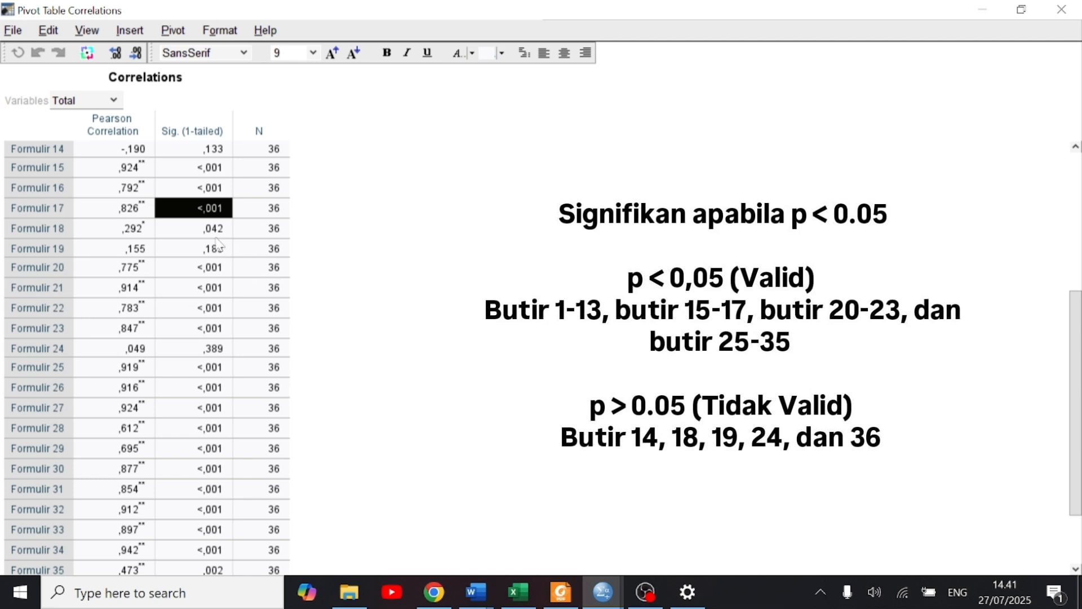
Review the one-tailed significance values of Formulir 18 through Formulir 23 for item validity.
{"action": "left_click", "coordinate": [194, 235]}
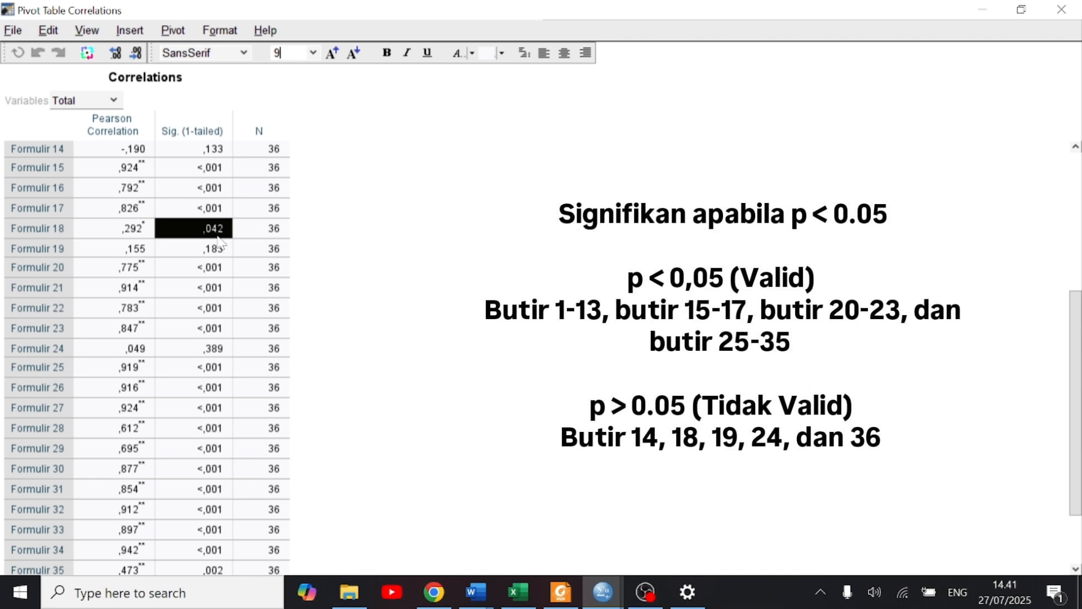
{"action": "scroll", "coordinate": [287, 266], "scroll_direction": "down", "scroll_amount": 2}
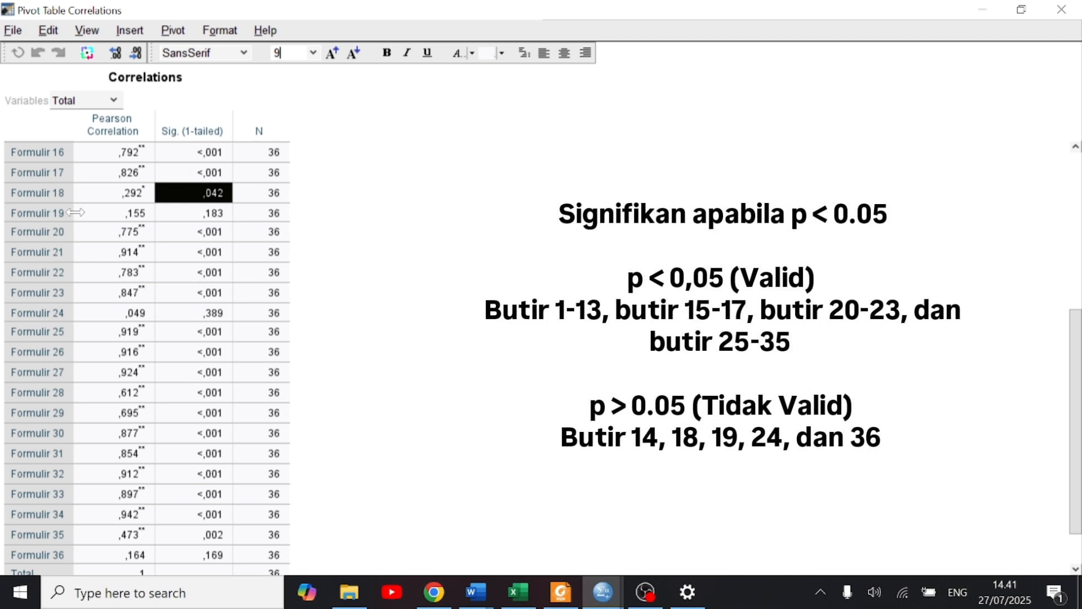
{"action": "left_click", "coordinate": [186, 217]}
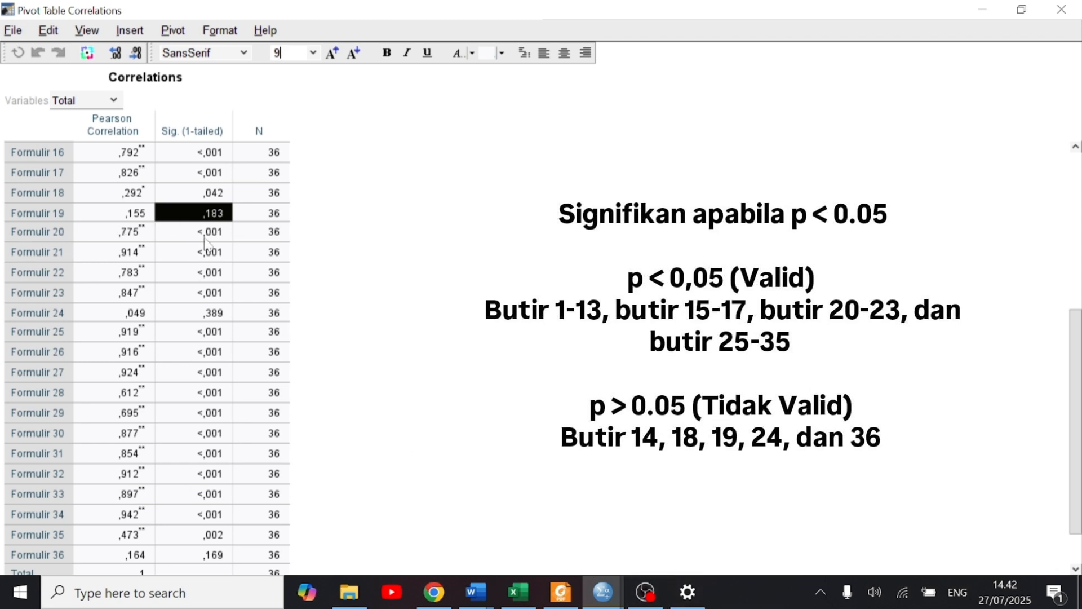
{"action": "mouse_move", "coordinate": [206, 240]}
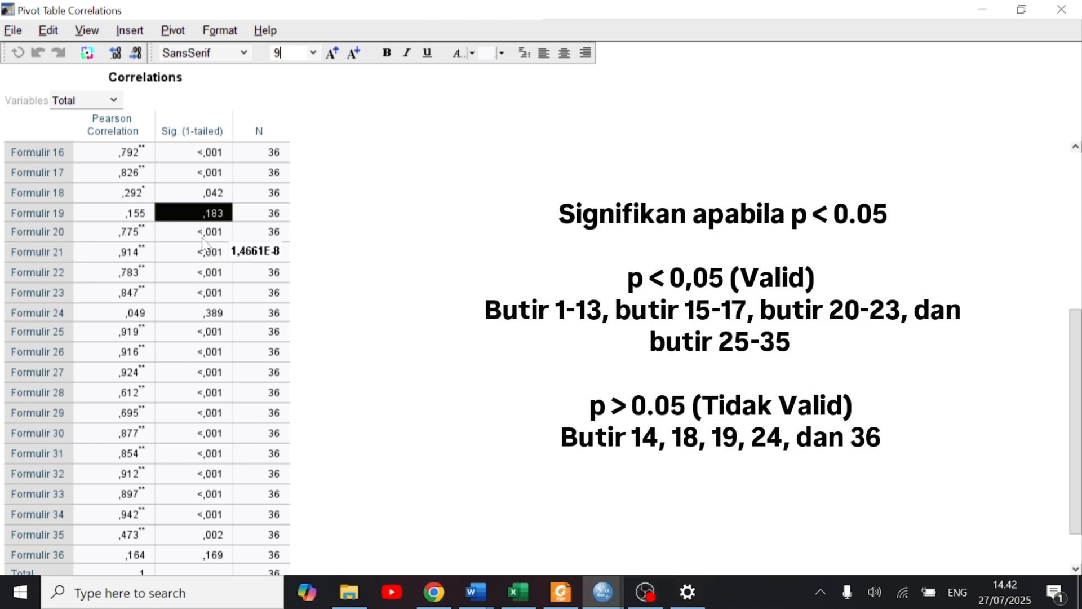
{"action": "left_click", "coordinate": [203, 239]}
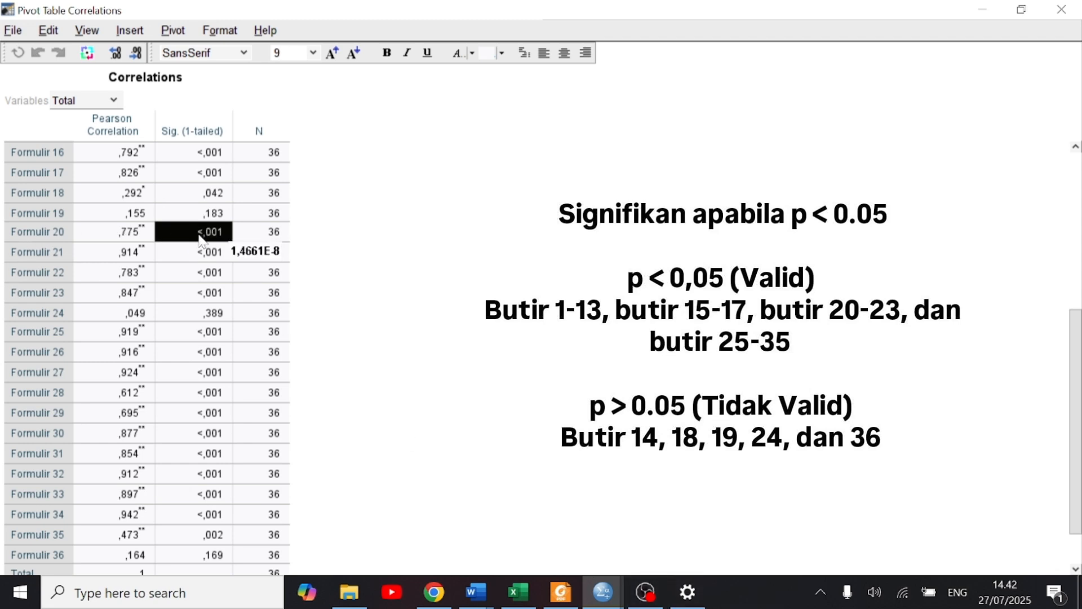
{"action": "left_click", "coordinate": [220, 293]}
{"action": "scroll", "coordinate": [250, 292], "scroll_direction": "down", "scroll_amount": 2}
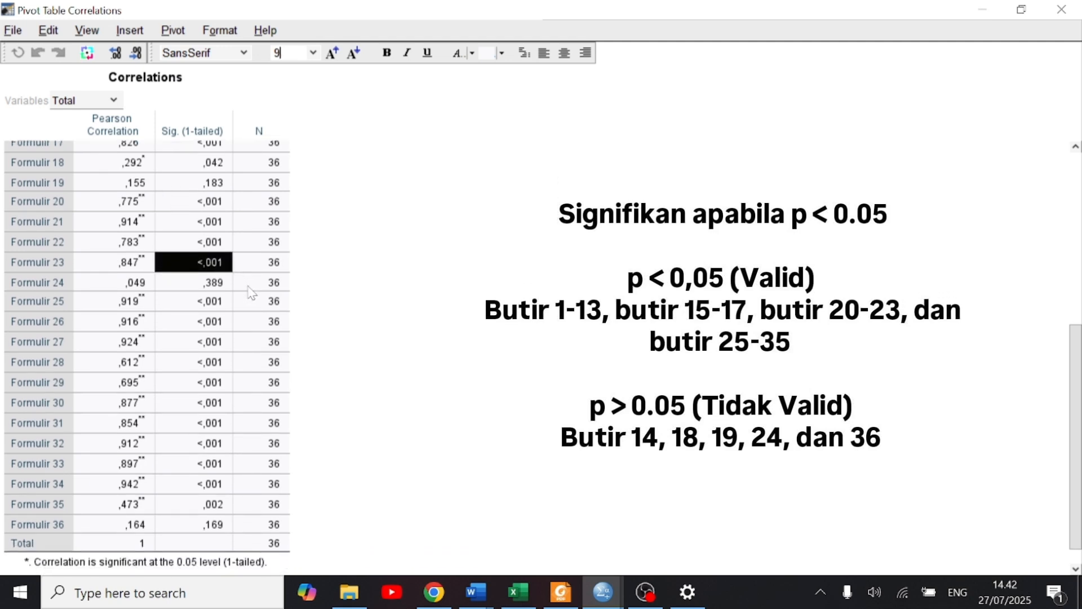
{"action": "scroll", "coordinate": [250, 292], "scroll_direction": "down", "scroll_amount": 1}
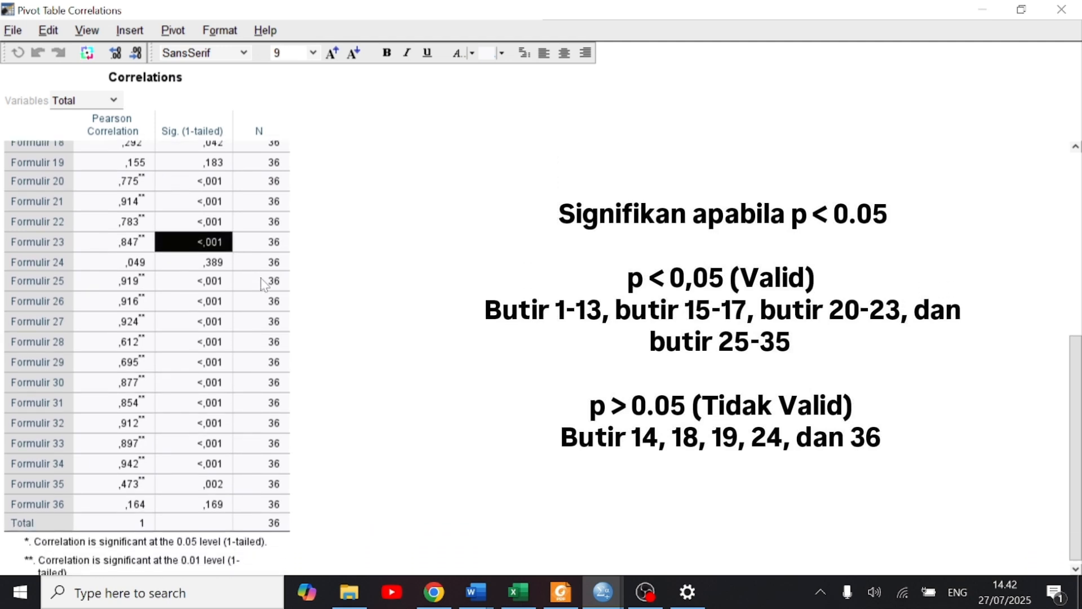
{"action": "scroll", "coordinate": [173, 313], "scroll_direction": "down", "scroll_amount": 1}
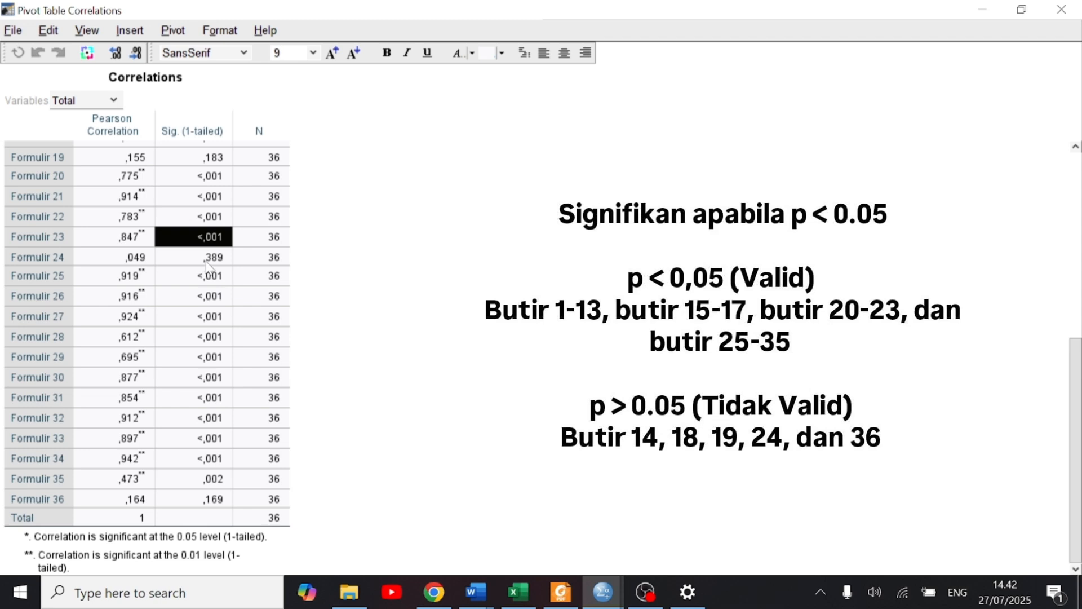
Inspect the one-tailed significance values of the remaining items, Formulir 24 through Formulir 36.
{"action": "left_click", "coordinate": [203, 263]}
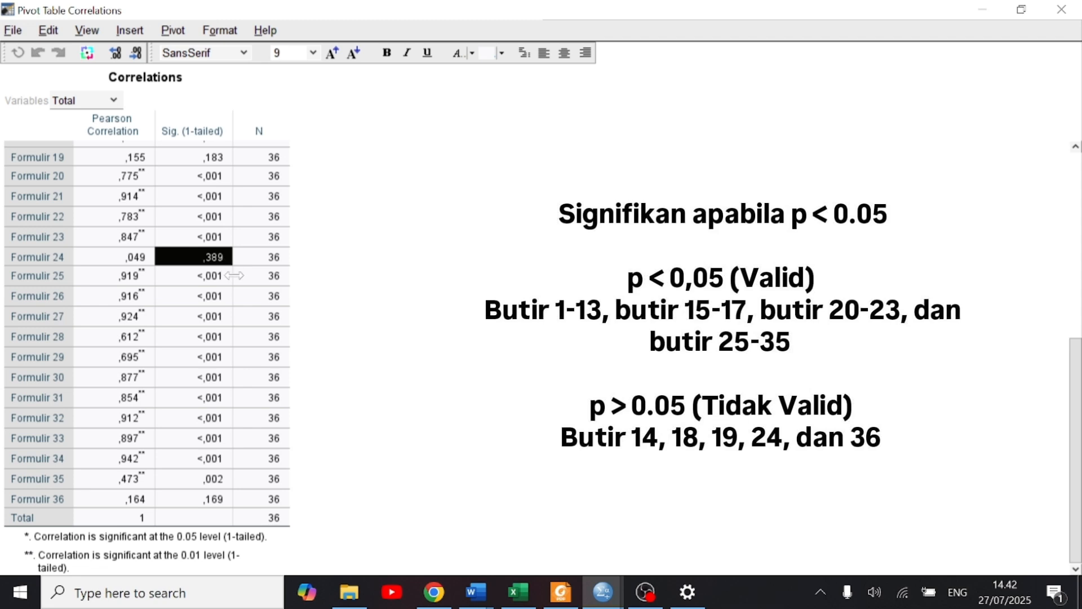
{"action": "scroll", "coordinate": [230, 286], "scroll_direction": "down", "scroll_amount": 1}
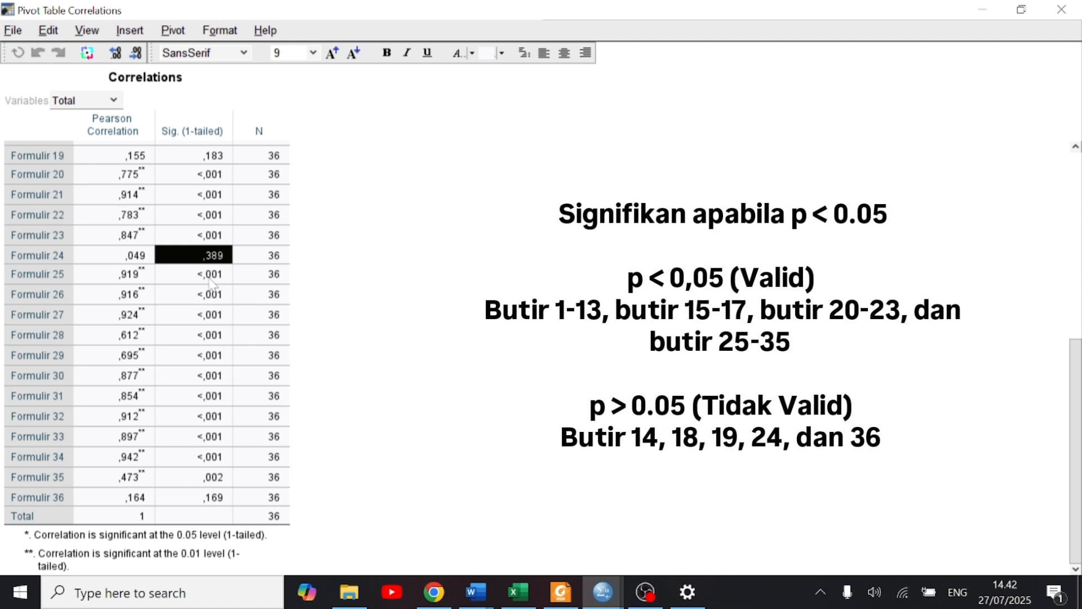
{"action": "left_click", "coordinate": [211, 276]}
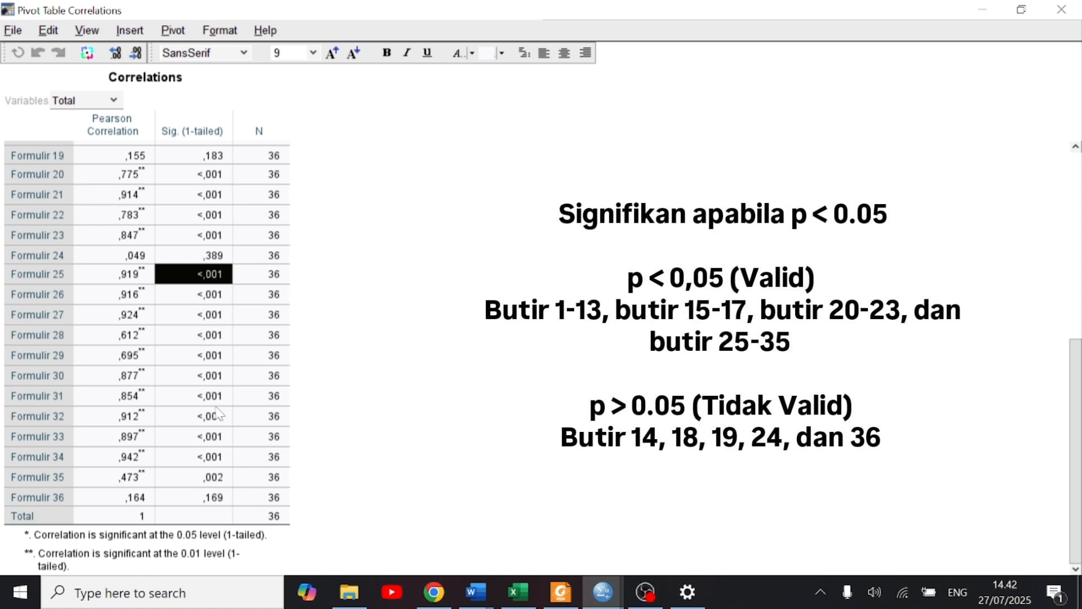
{"action": "left_click", "coordinate": [228, 459]}
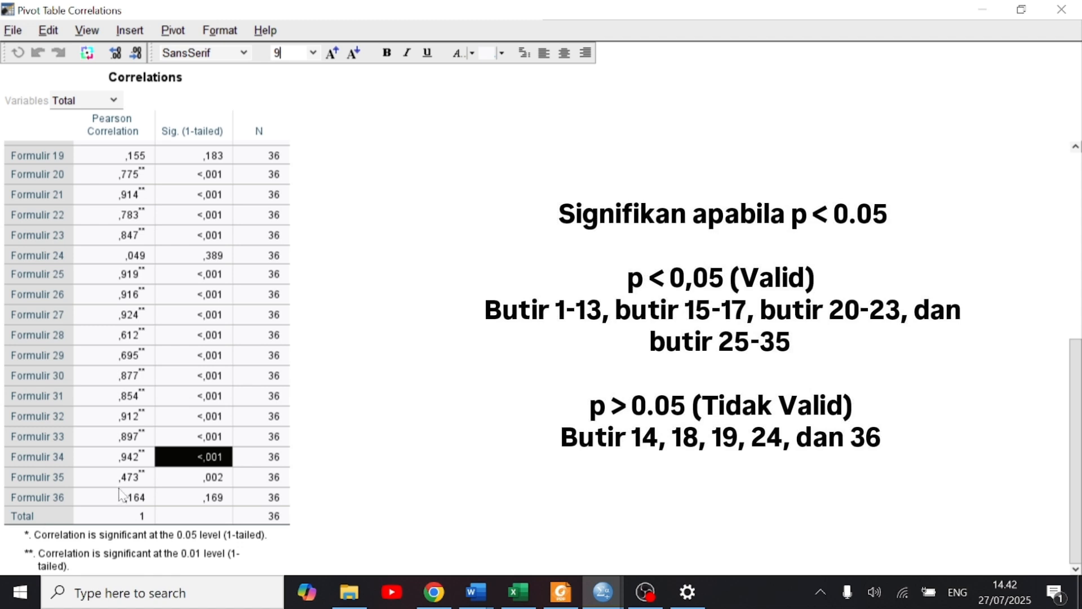
{"action": "left_click", "coordinate": [194, 482]}
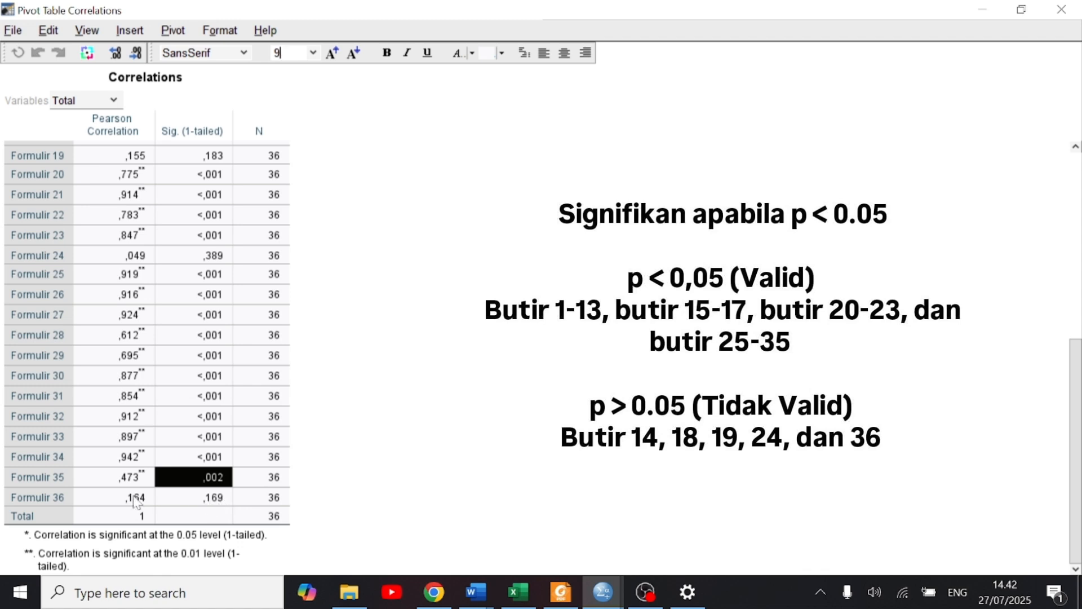
{"action": "left_click", "coordinate": [182, 499]}
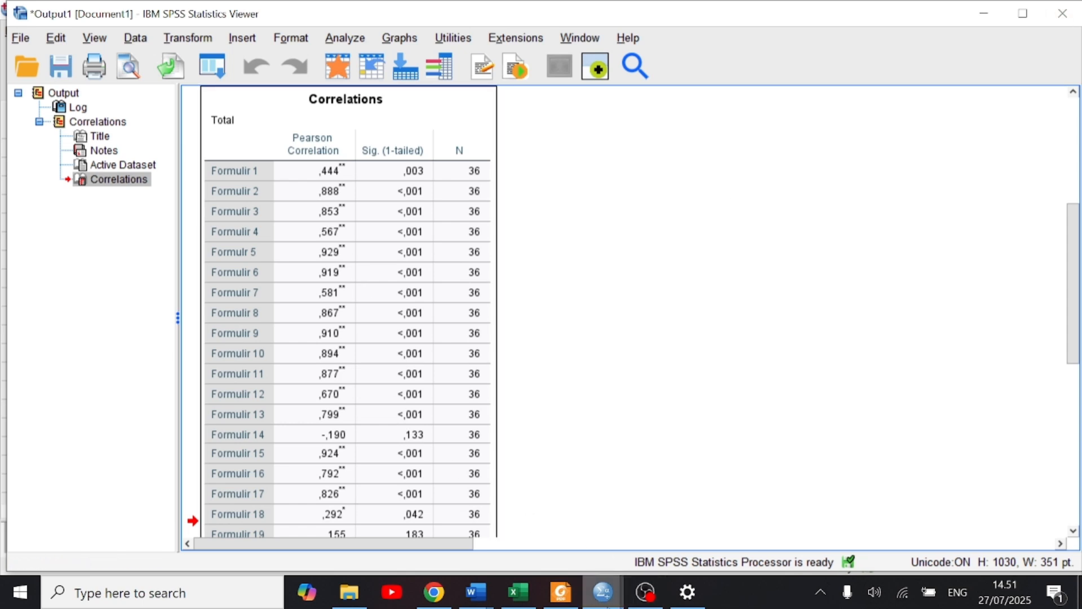
Switch to the UJI VALIDITAS.sav data and open the Reliability Analysis setup.
{"action": "mouse_move", "coordinate": [604, 592]}
{"action": "left_click", "coordinate": [662, 515]}
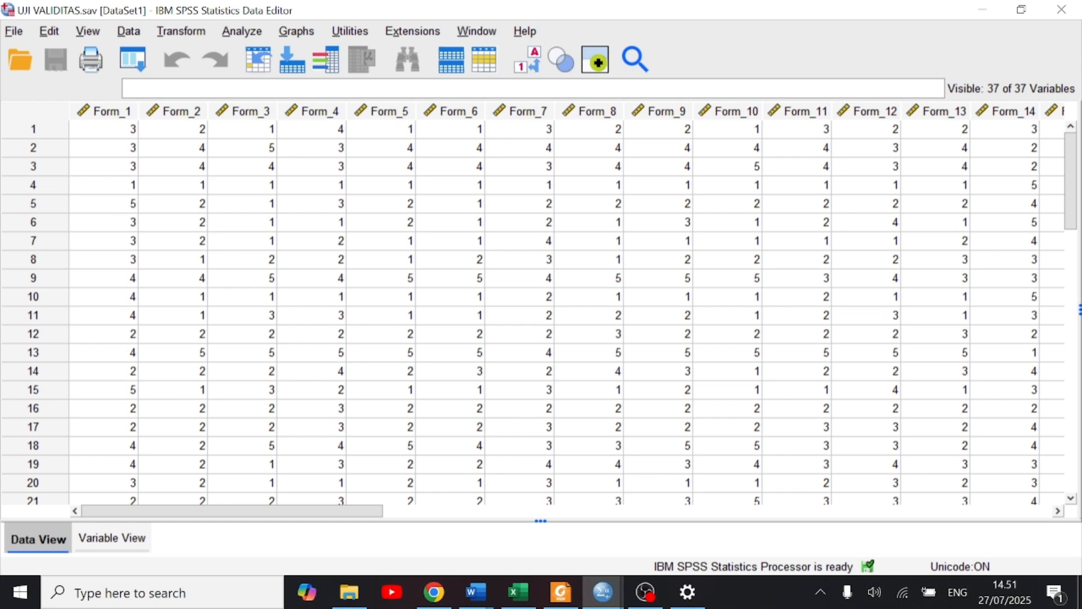
{"action": "left_click", "coordinate": [259, 37]}
{"action": "mouse_move", "coordinate": [326, 424]}
{"action": "mouse_move", "coordinate": [392, 362]}
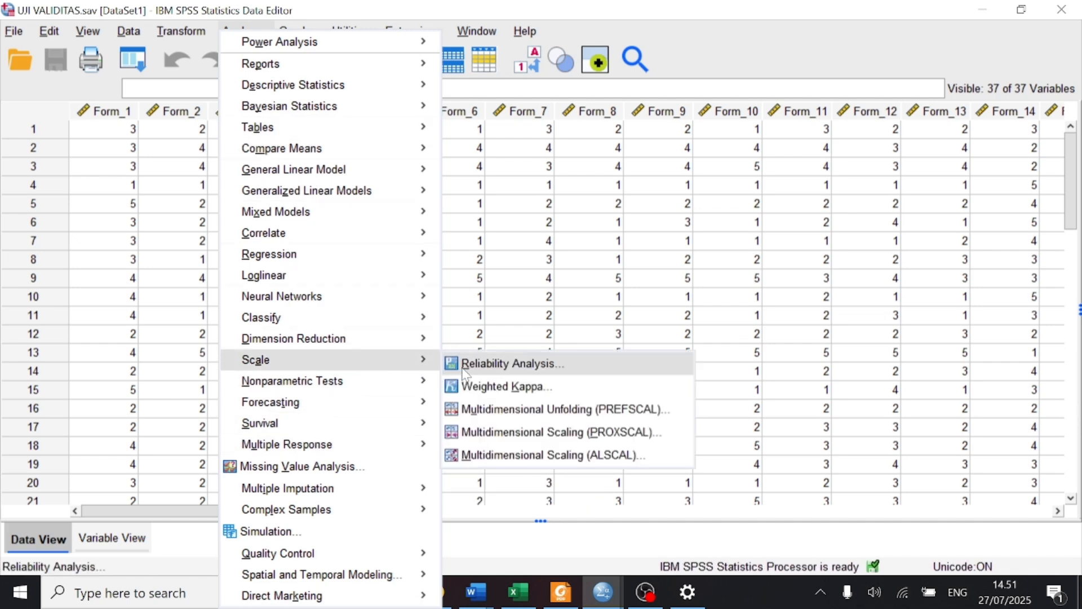
{"action": "left_click", "coordinate": [534, 372]}
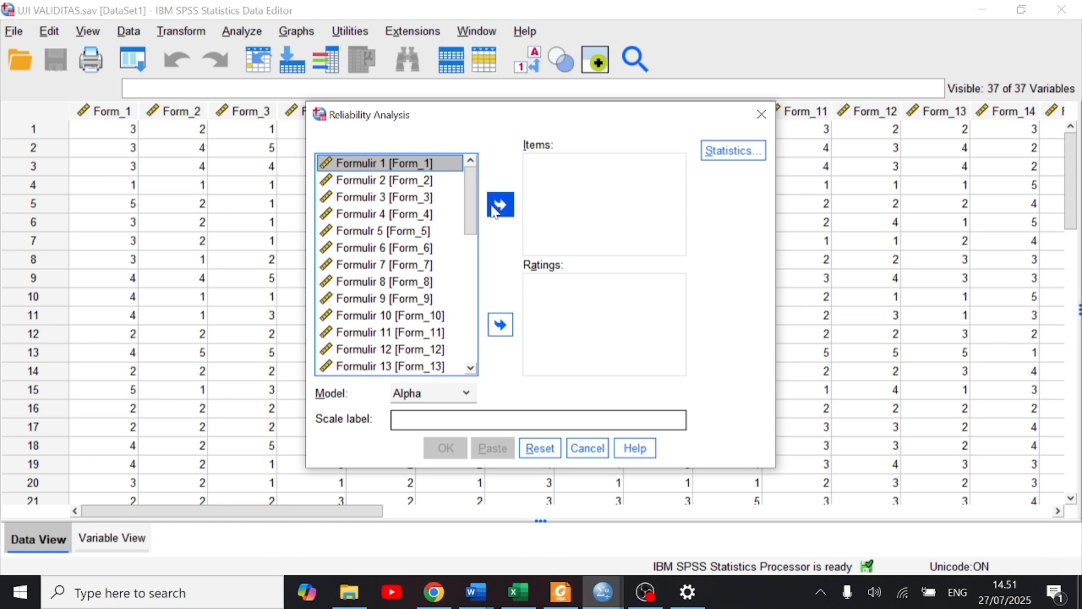
Add Formulir 1 through Formulir 36 and the Total variable as items of the reliability analysis.
{"action": "left_click", "coordinate": [542, 173]}
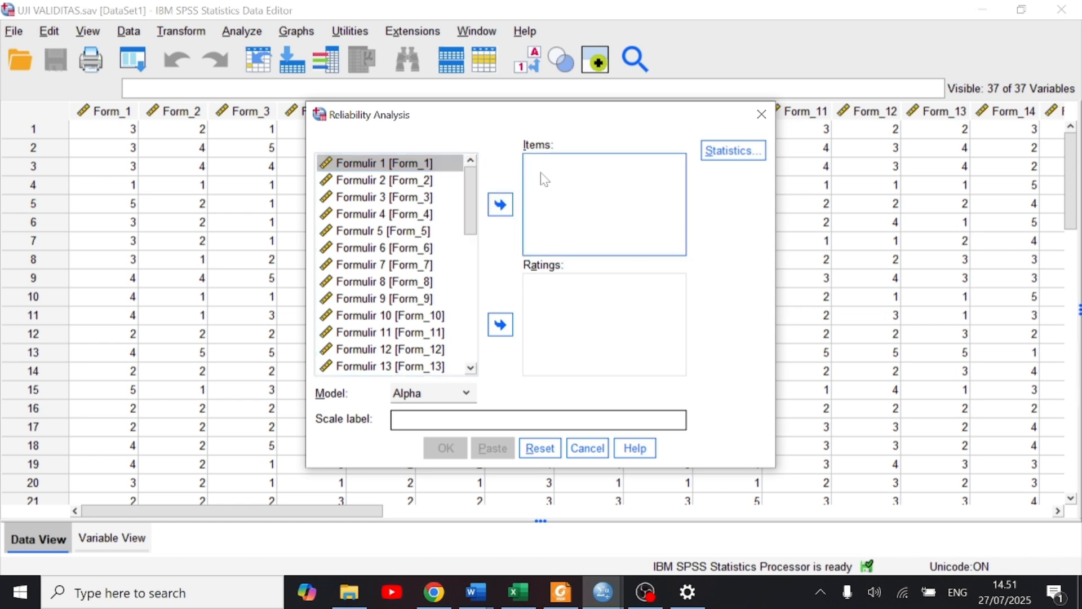
{"action": "left_click", "coordinate": [511, 206]}
{"action": "left_click", "coordinate": [451, 179]}
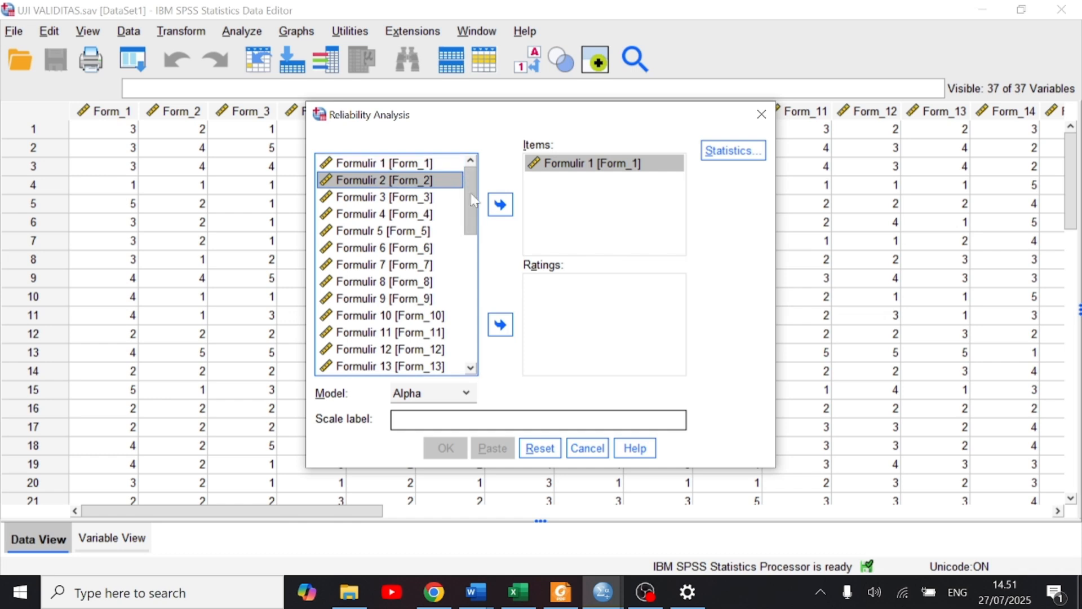
{"action": "left_click", "coordinate": [501, 205]}
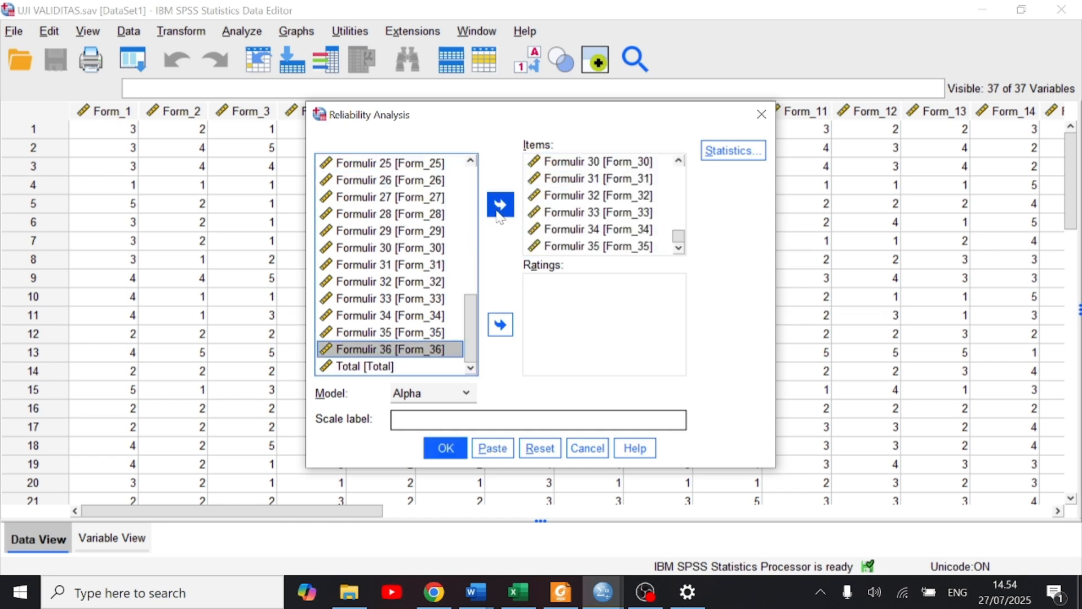
{"action": "left_click", "coordinate": [502, 213]}
{"action": "left_click", "coordinate": [429, 366]}
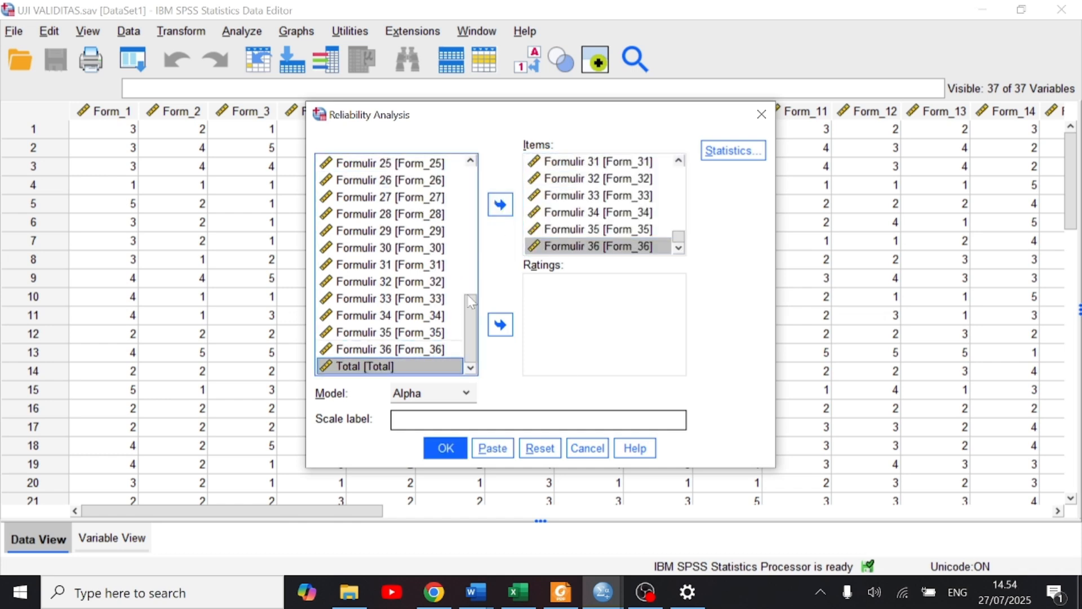
{"action": "left_click", "coordinate": [508, 214]}
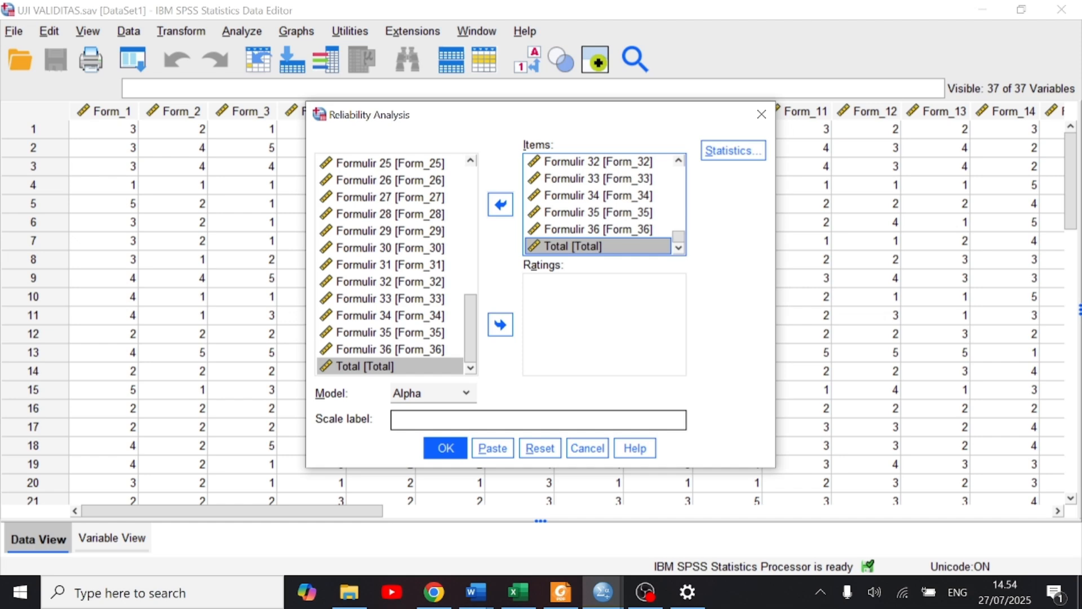
Run the reliability analysis with the Alpha model and check the Case Processing Summary and Cronbach's Alpha.
{"action": "left_click", "coordinate": [445, 449]}
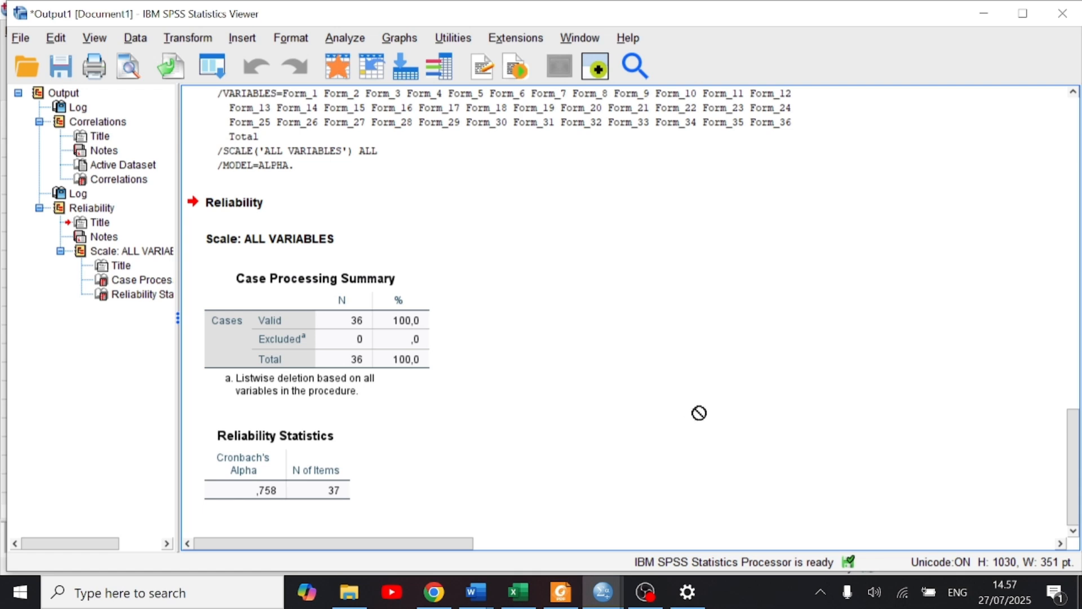
{"action": "left_click", "coordinate": [354, 327]}
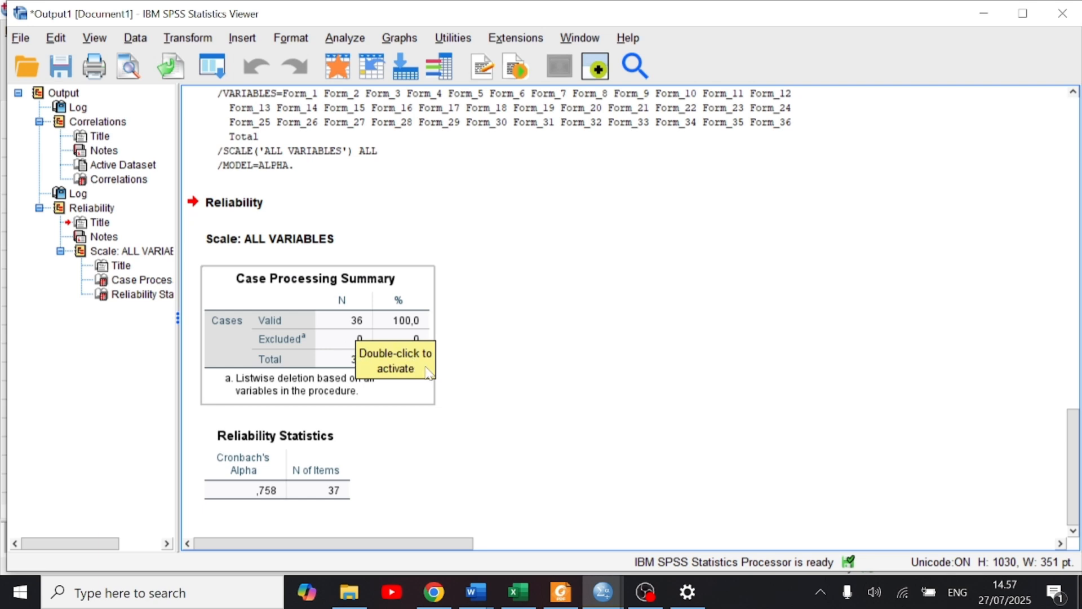
{"action": "left_click", "coordinate": [262, 482]}
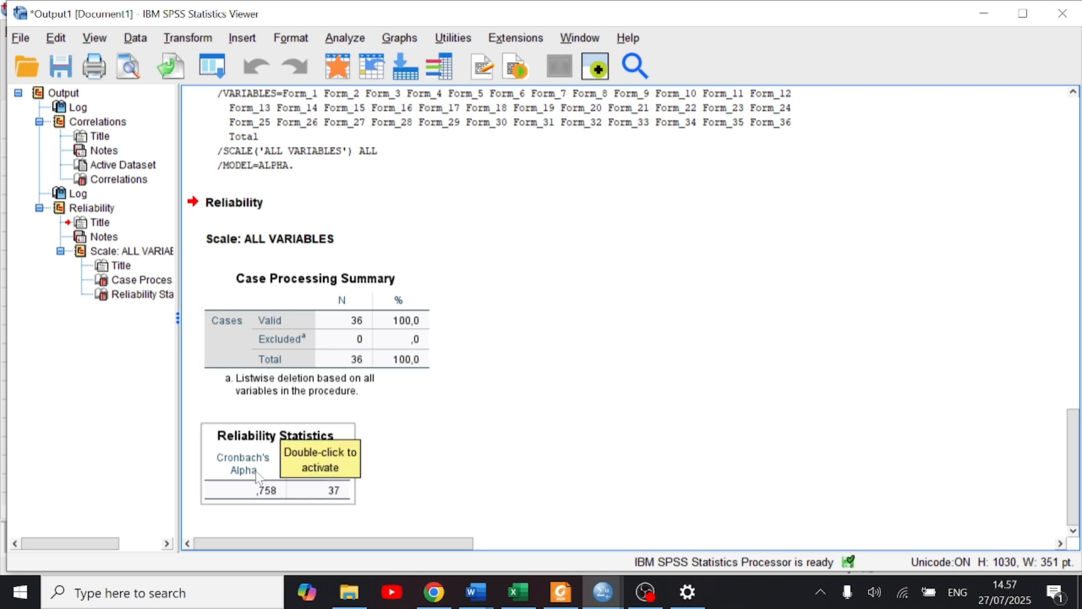